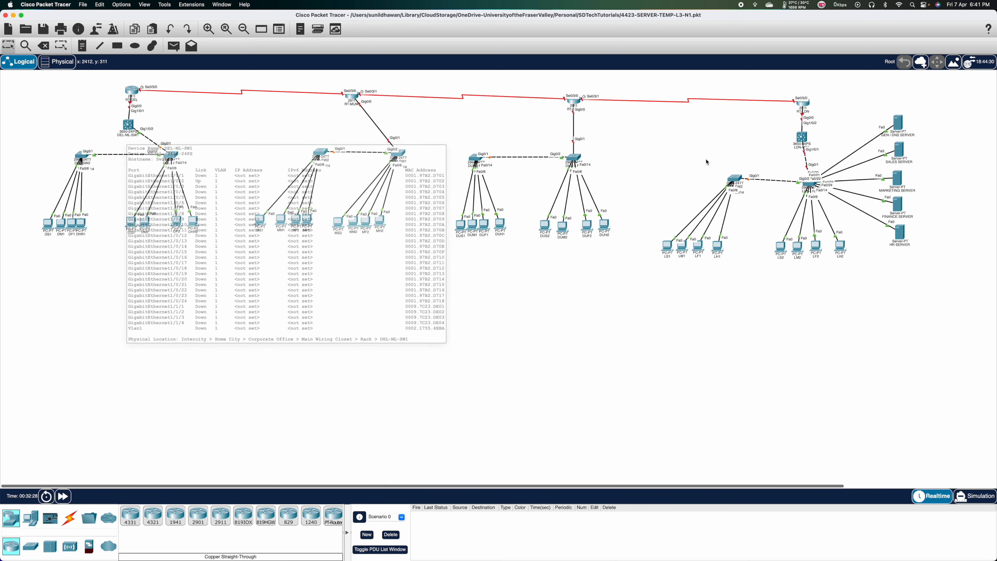
Label the three serial links 17.0.0.0/30, 18.0.0.0/30 and 19.0.0.0/30 with canvas notes.
mouse_move(802, 144)
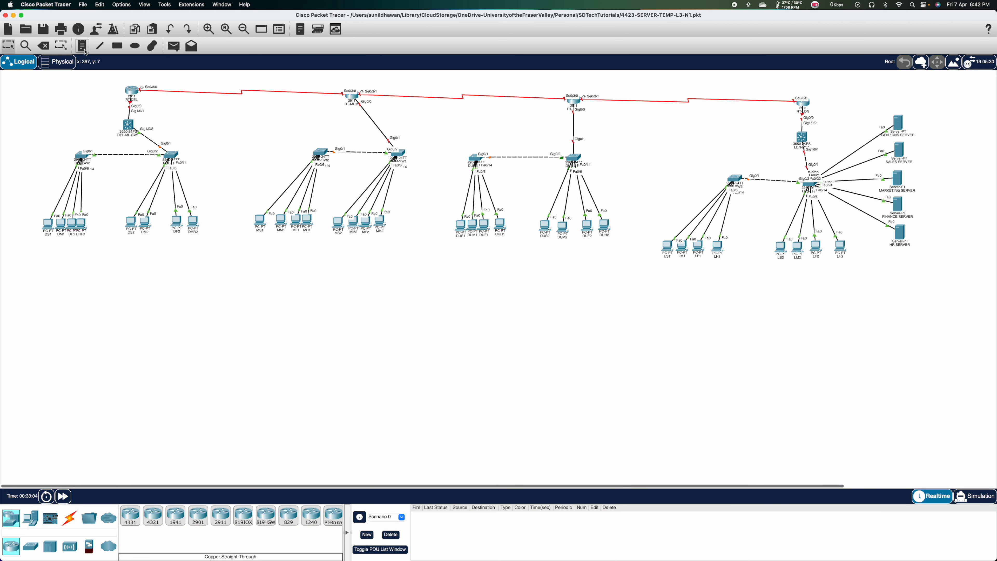
click(83, 48)
click(206, 86)
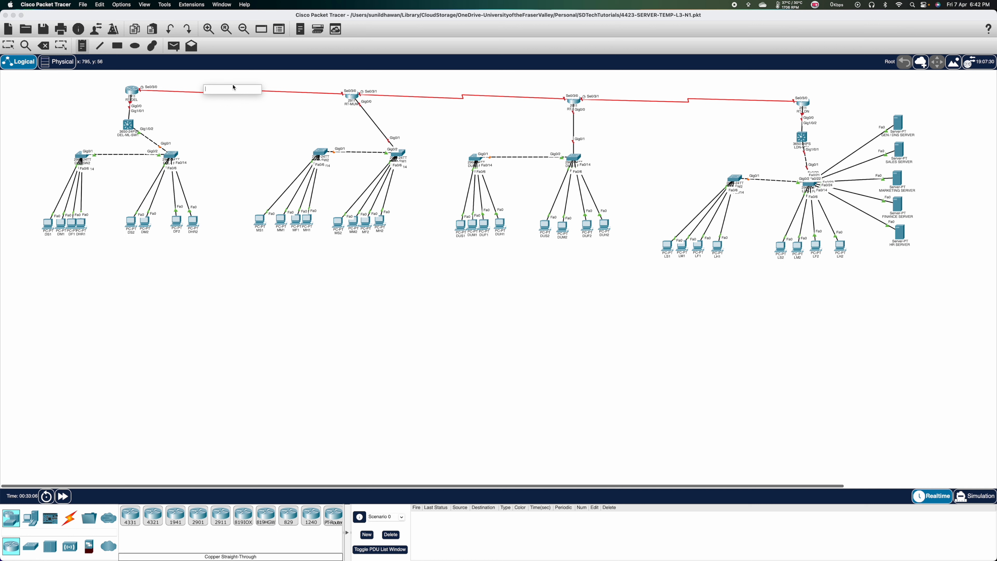
text(17.0.0.0/30)
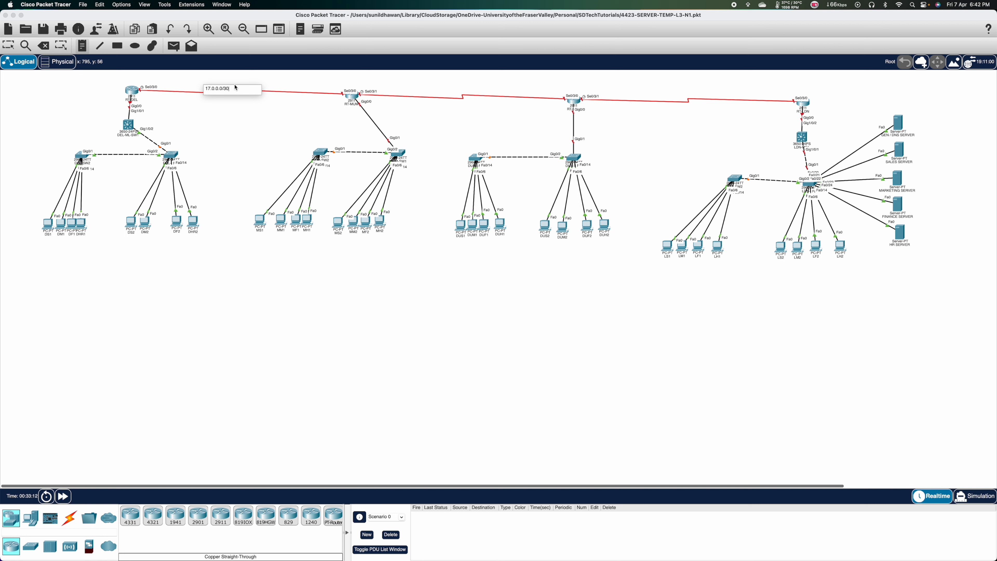
click(283, 116)
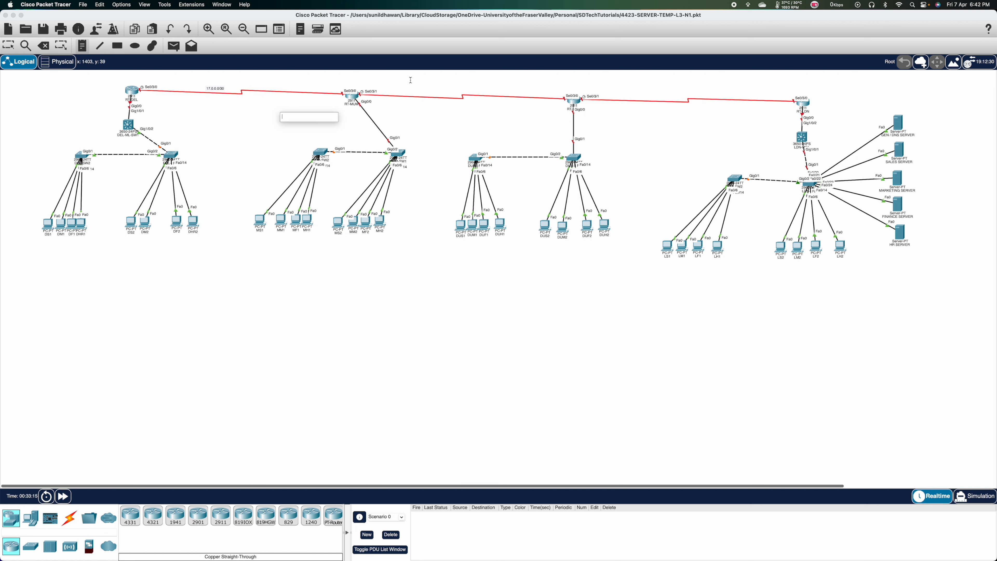
click(416, 88)
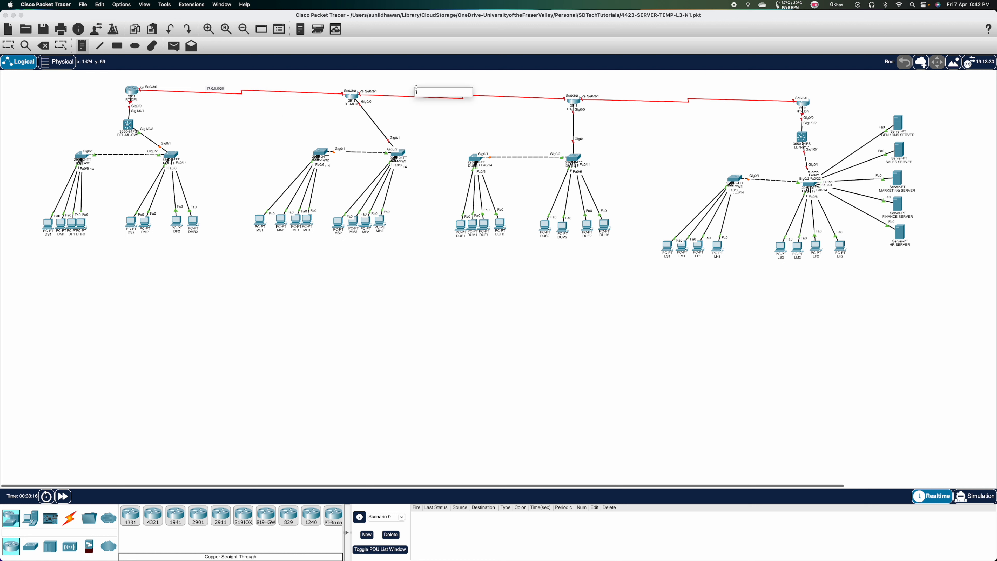
text(18.0.0.0/30)
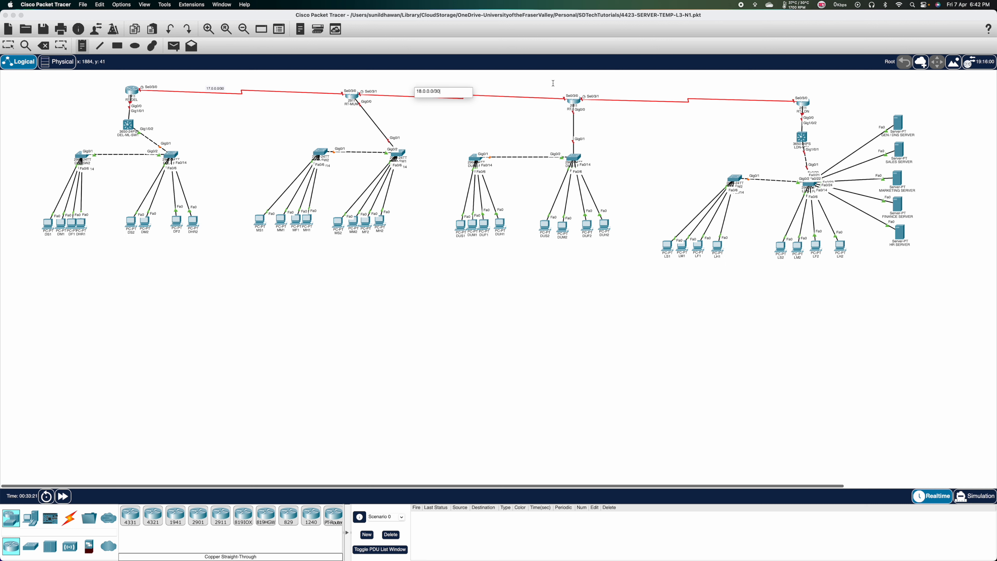
click(645, 96)
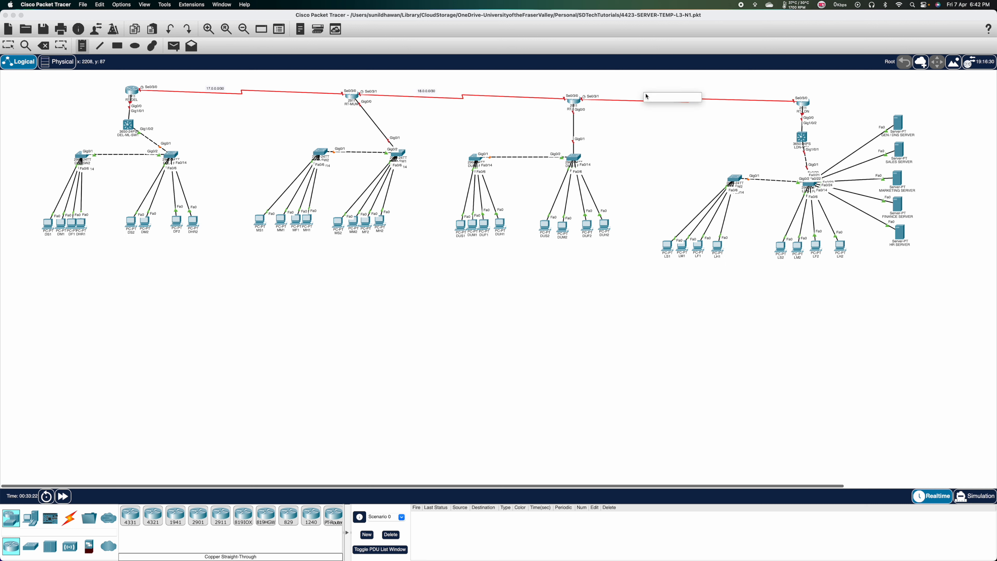
text(19.0.0.0/30)
click(193, 120)
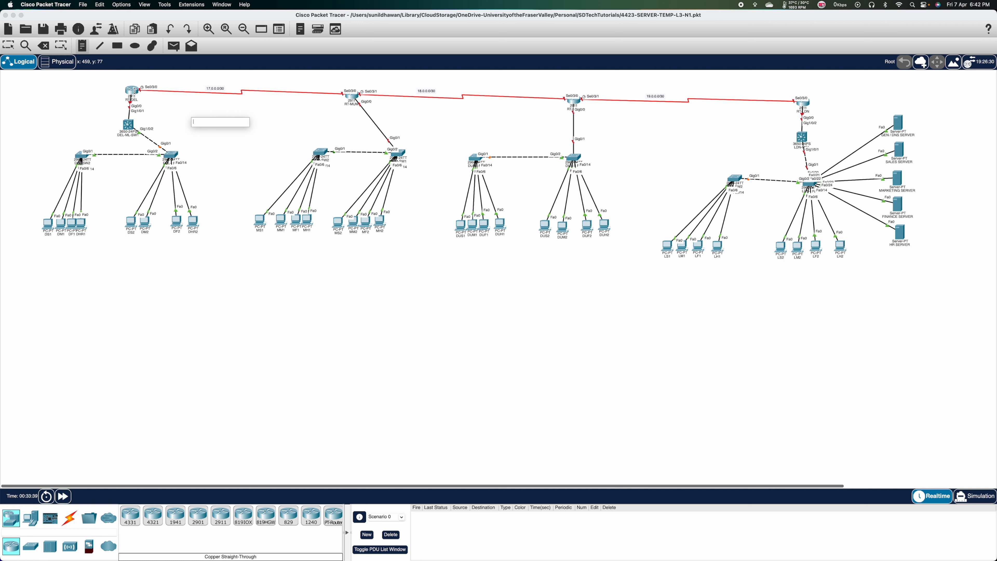
Add notes 101.0.0.0/30 beside the Delhi router and 102.0.0.0 /30 near London.
click(66, 107)
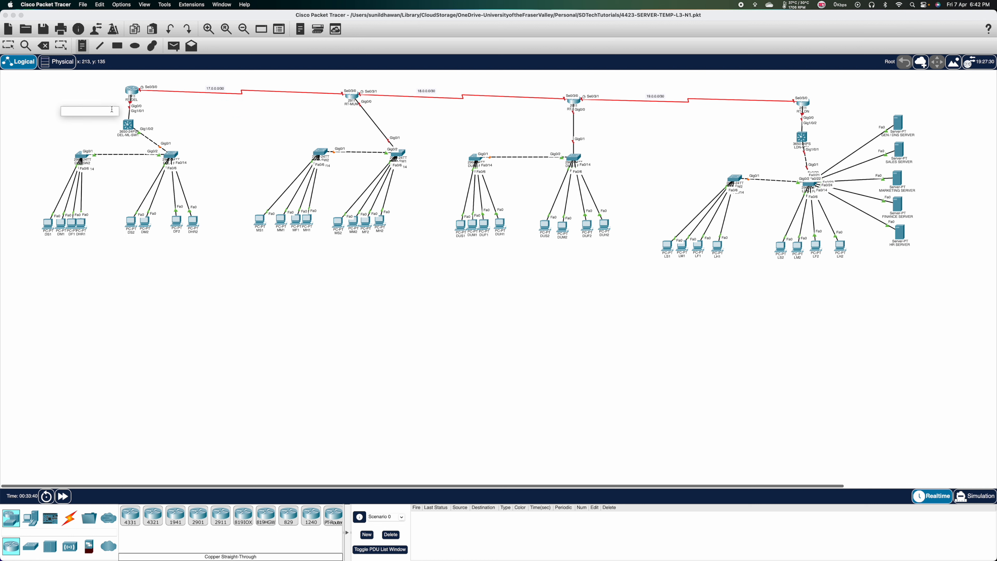
text(101.0.0.0/30)
click(744, 125)
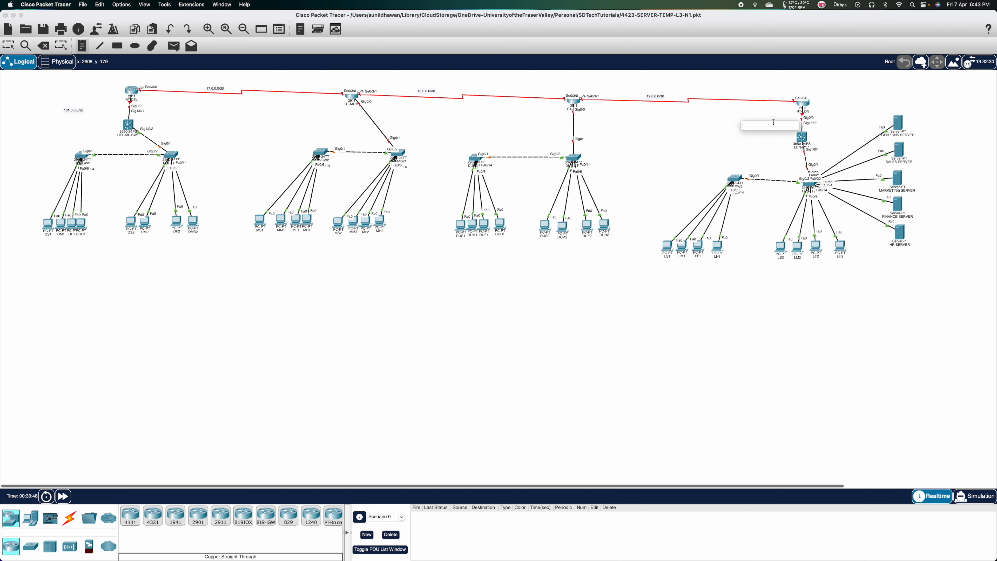
text(102.0.0.0 /30)
click(650, 337)
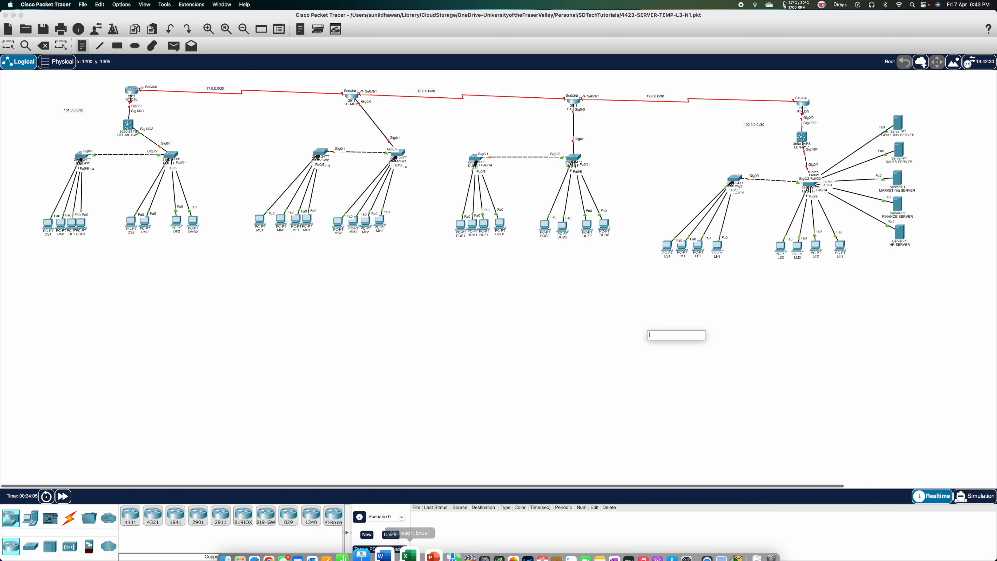
click(384, 555)
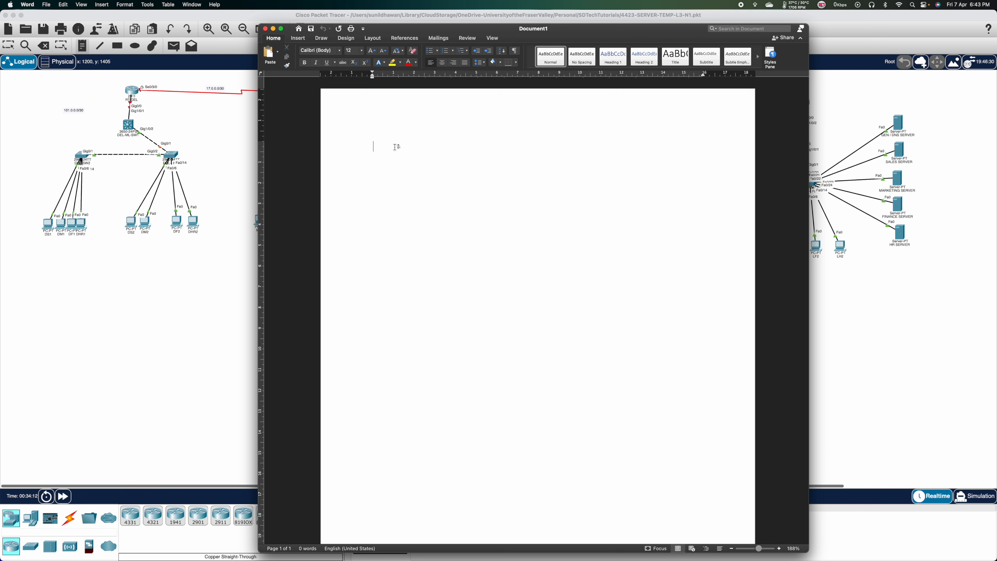
Type the heading 'We Have the Local Area Networks' in Word.
text(We Have the c)
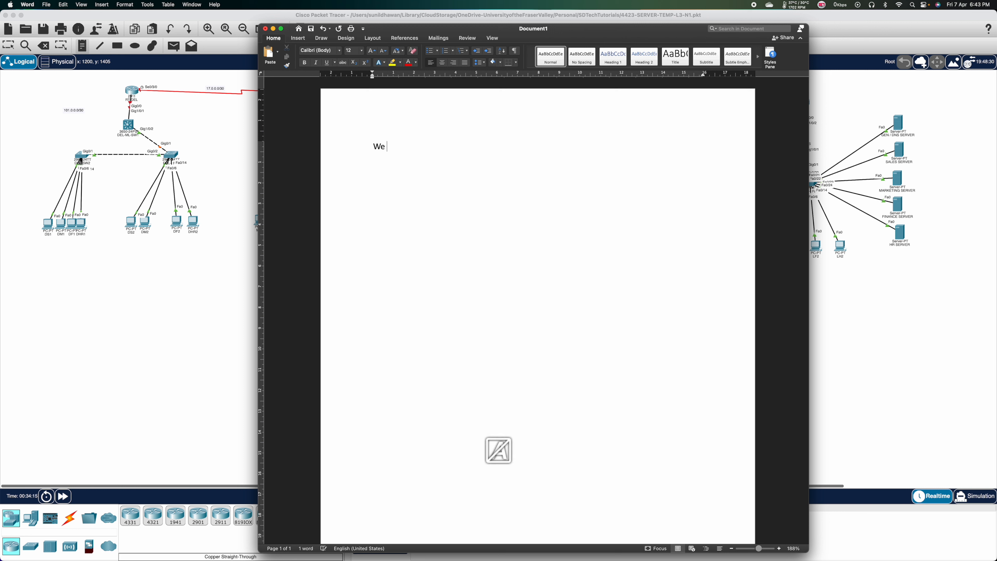
key(BackSpace)
text(Local aR)
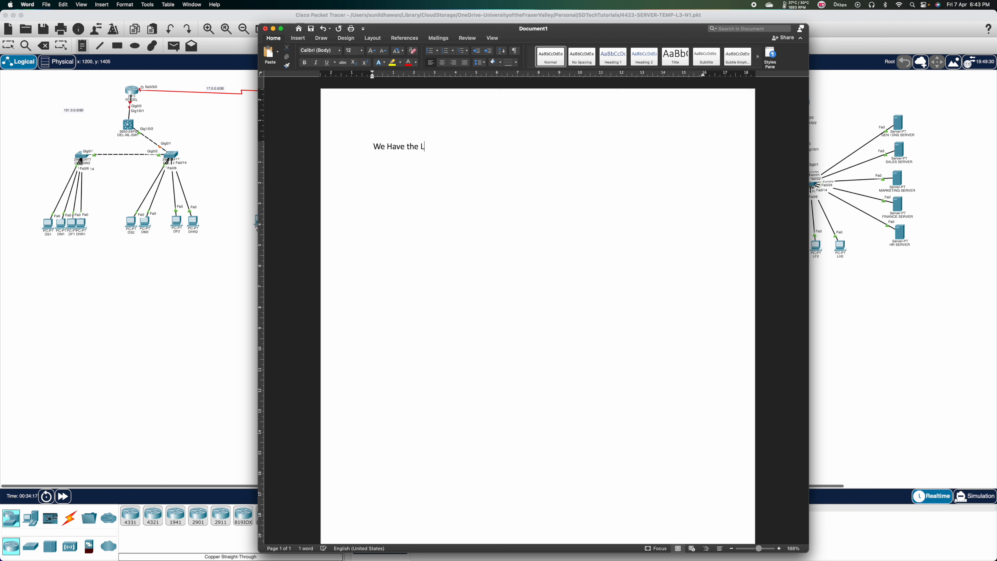
key(BackSpace)
key(BackSpace)
text(Area Networks)
key(Return)
In capitals, list SITE DELHI's SALES, MARKETING, FINANCE and HR, with 192.168.30.0 /24 and 192.168.50.0 /24.
key(Caps_Lock)
text(SITE DELHI )
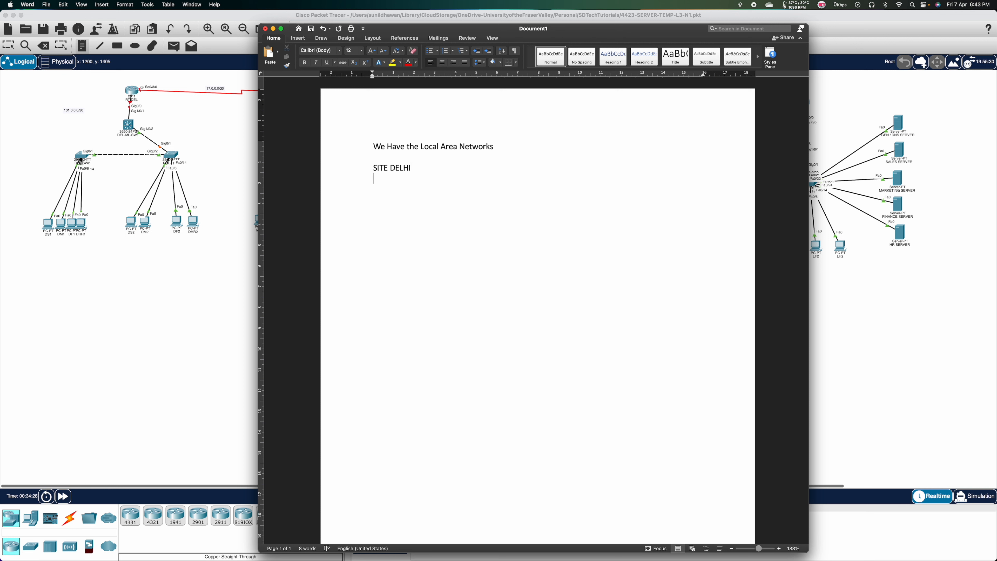
text(SALES MARKETING)
key(Return)
text(FINA)
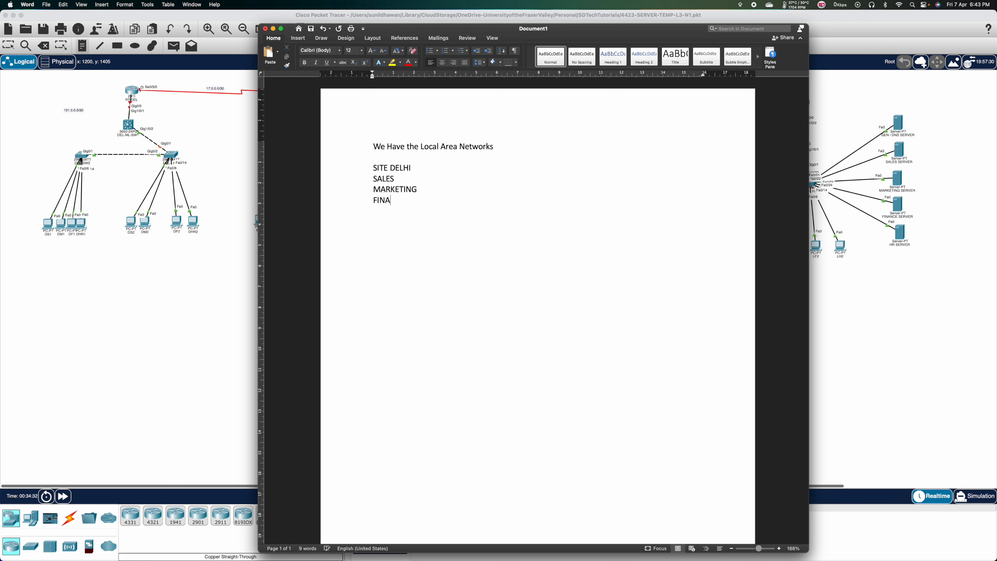
text(NCE)
key(Return)
text(HR)
text( 192.)
text(168)
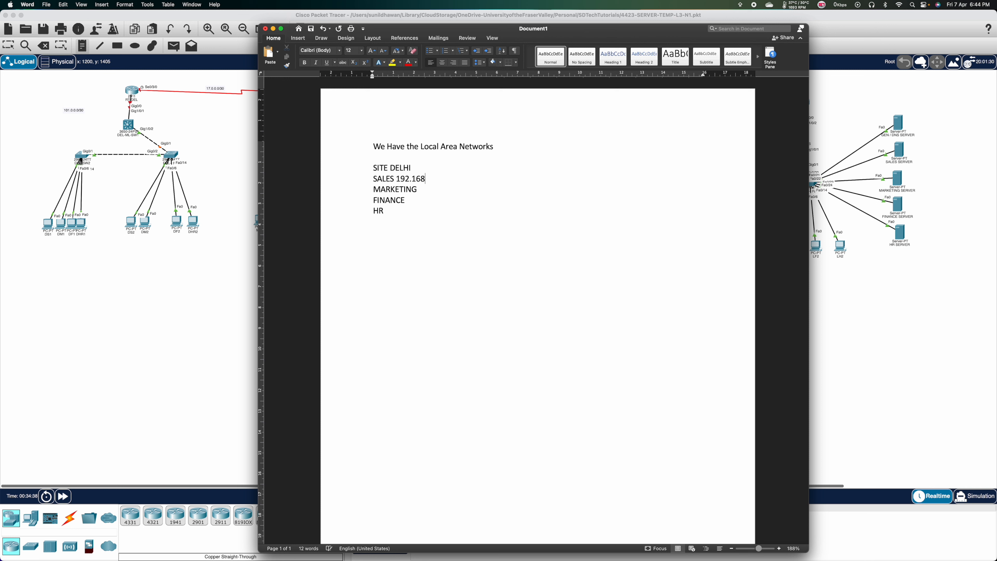
text(.30.0 /24 192.168.50.0 /24)
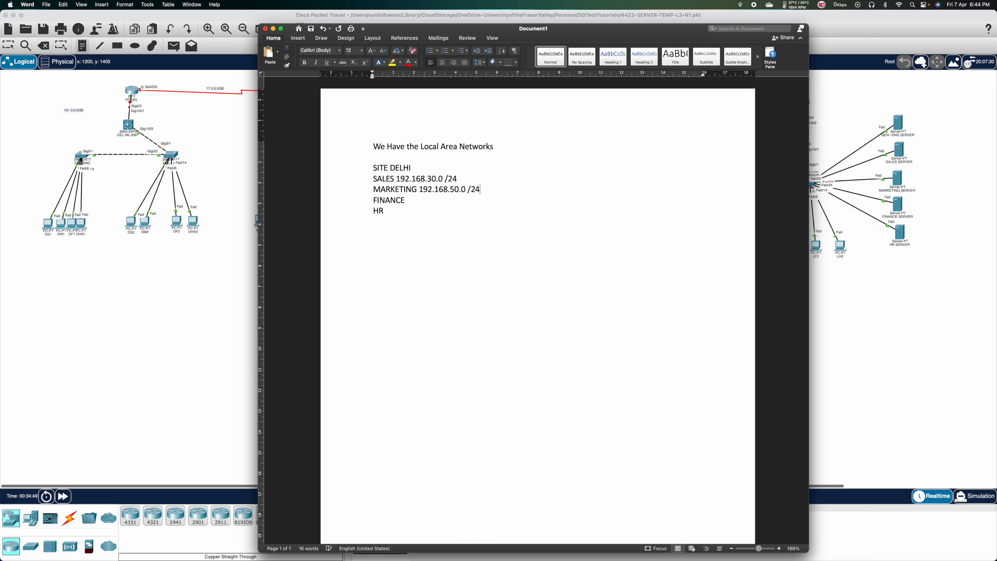
key(Return)
key(BackSpace)
key(XF86AudioRaiseVolume)
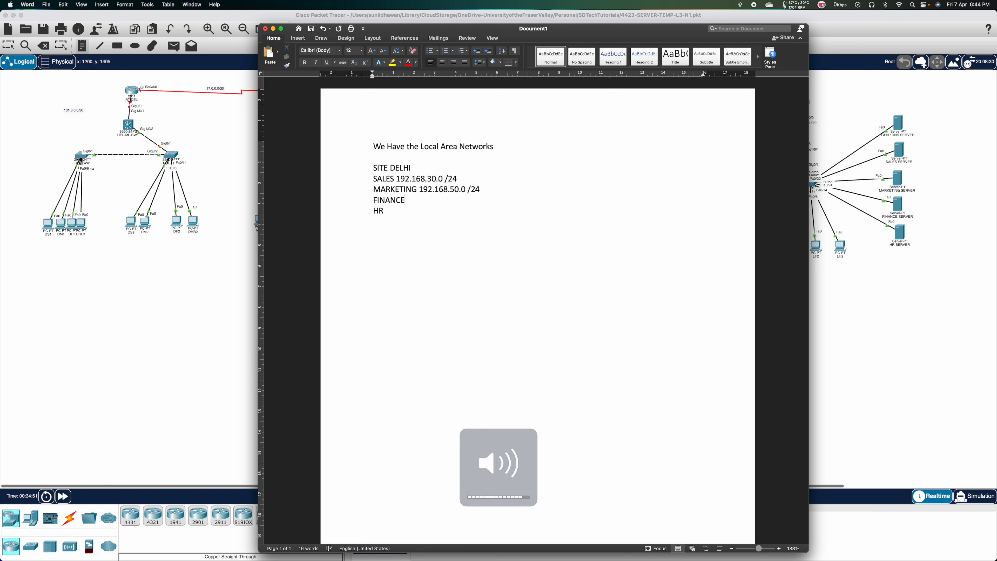
Add 192.168.70.0 /24 for FINANCE and 192.168.80.0 /24 for HR.
text(192.1)
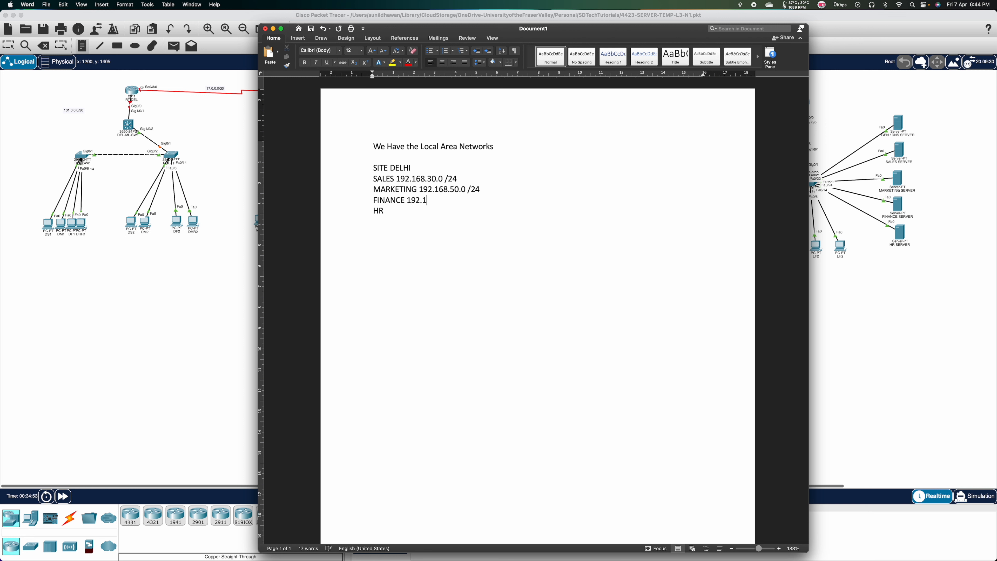
text(68.70.0 /24)
key(Return)
key(XF86AudioRaiseVolume)
key(BackSpace)
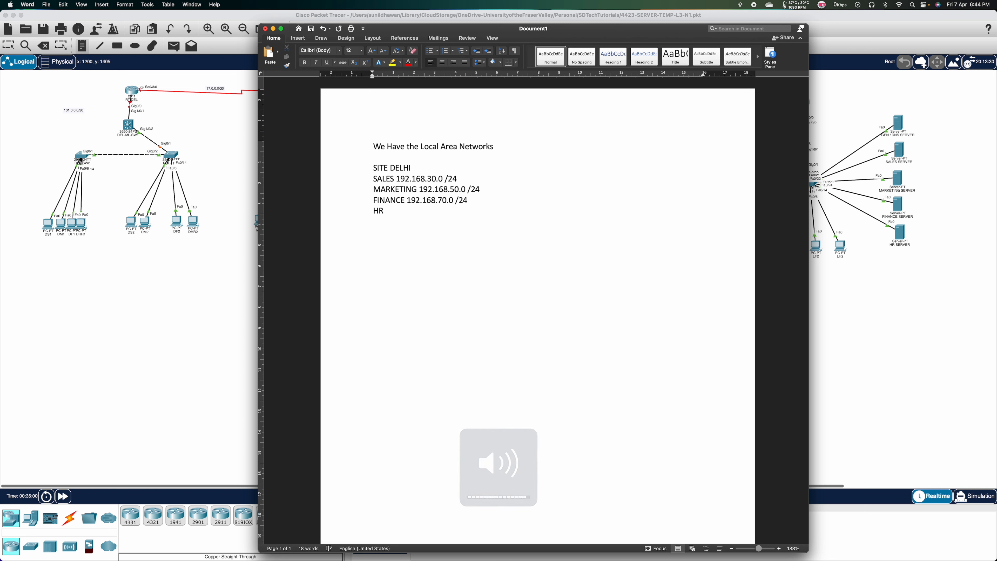
key(Down)
text(192.168.)
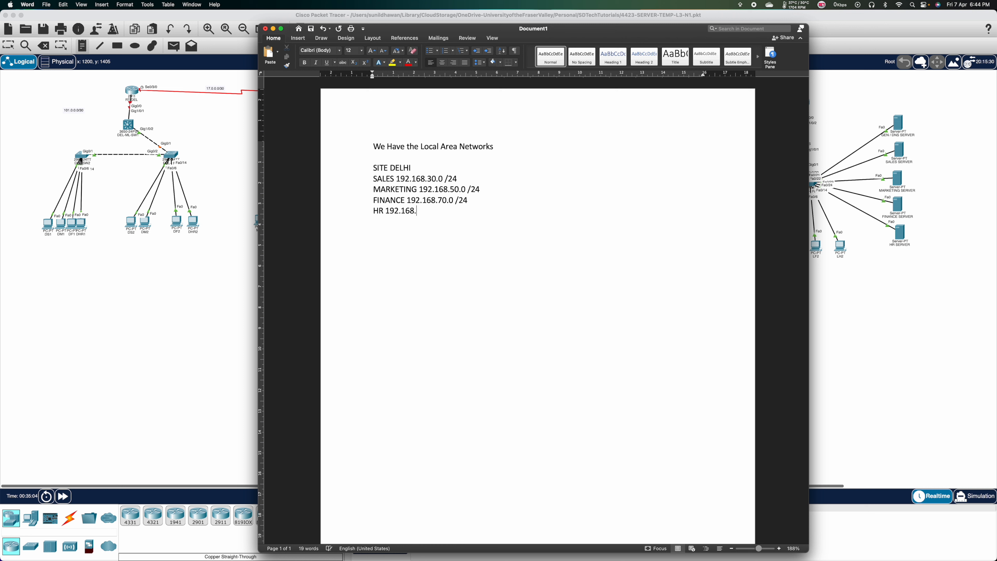
text(80.0)
text(/24)
click(384, 232)
Bring Packet Tracer to the front and zoom in on the topology.
click(53, 234)
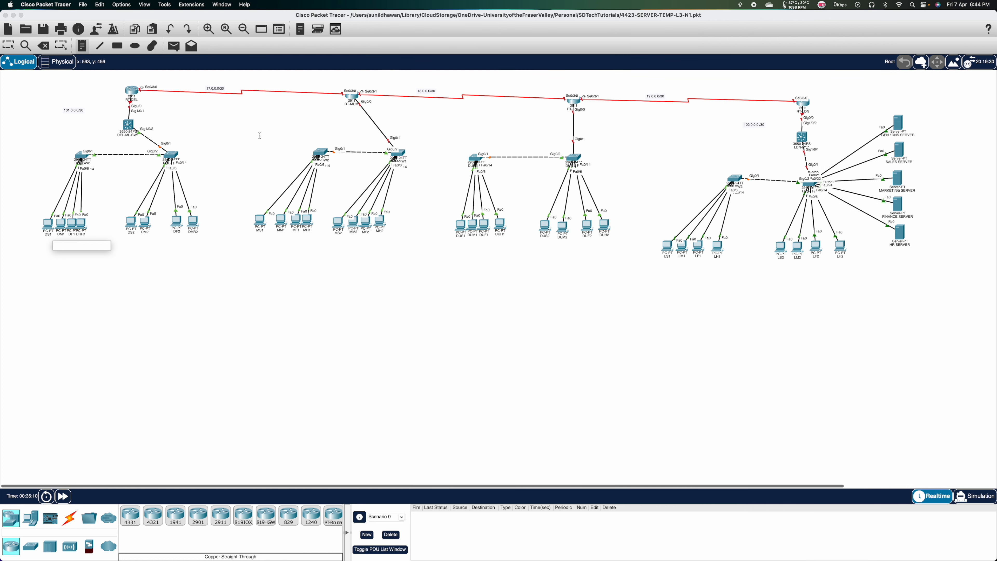
click(208, 29)
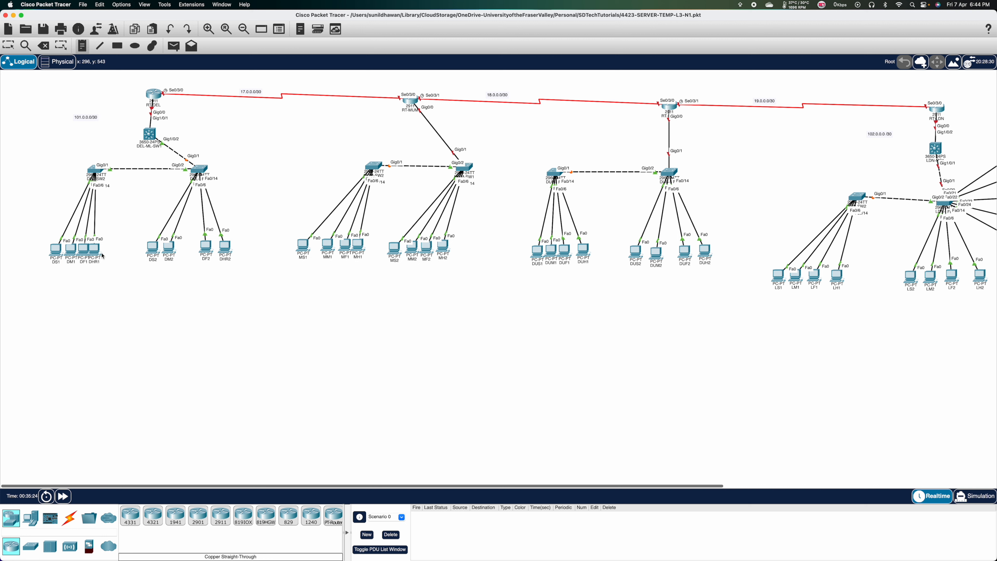
mouse_move(103, 255)
Note that all LANs get IP addressing from the multilayer switch, or the router as DHCP server.
key(super+Tab)
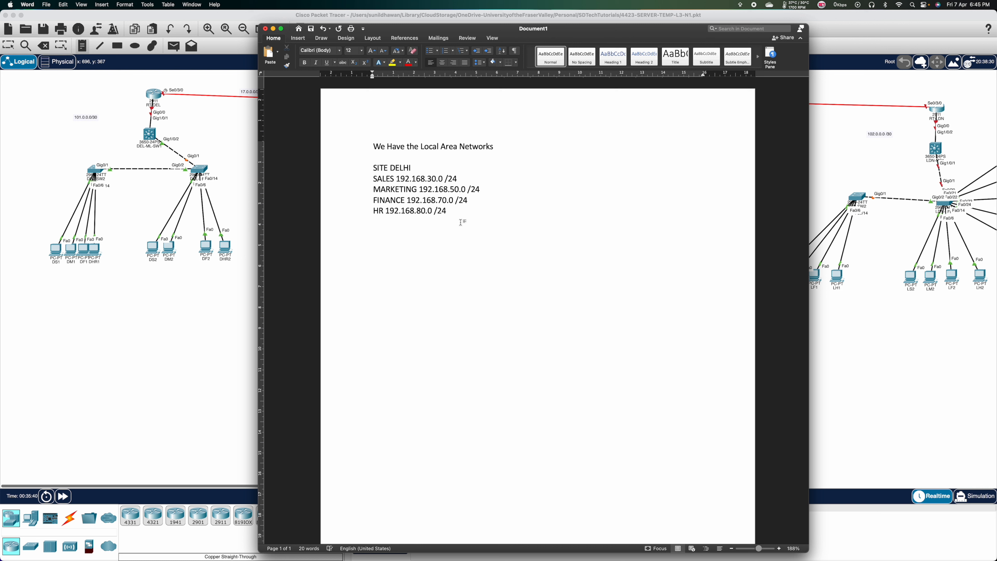
key(Return)
text(ALL)
key(BackSpace)
text(L LOCAL AREA NETWORKS MUST GET THE )
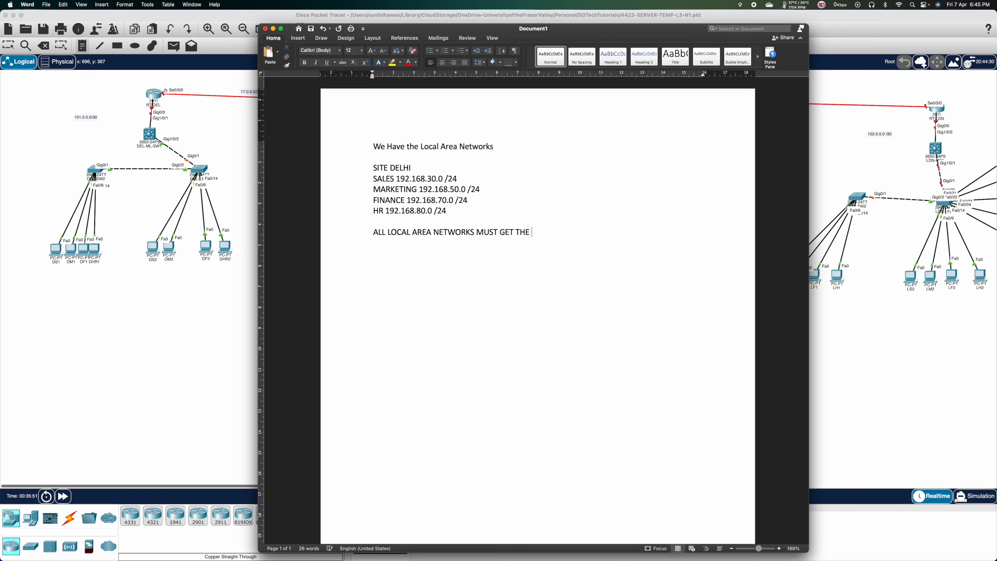
text(IP ADDRESSING INFORMATION FROM )
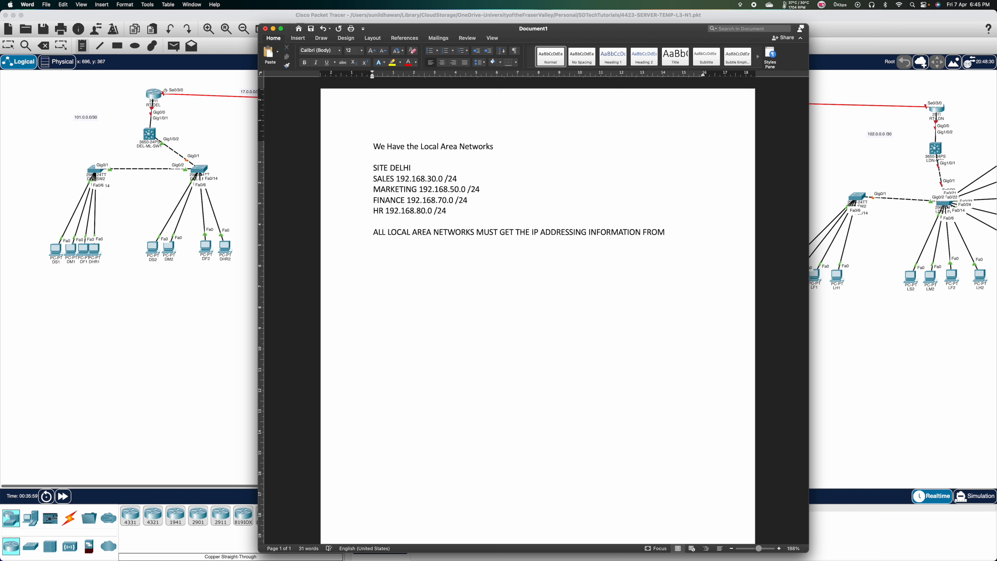
text(THE MULTI LAYER SWITCH )
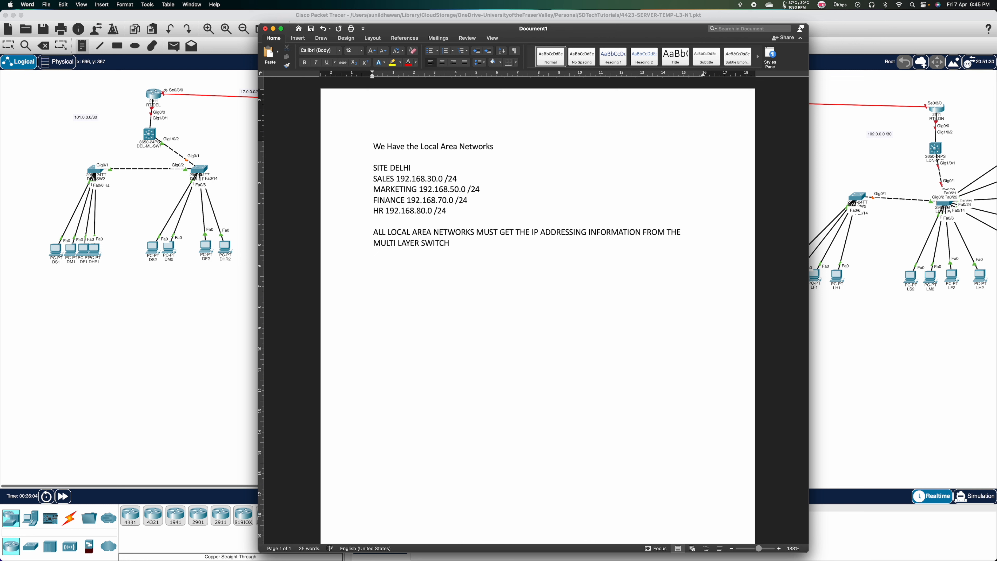
text(OR)
text(LIKE IN CASE OF MULTILAYER)
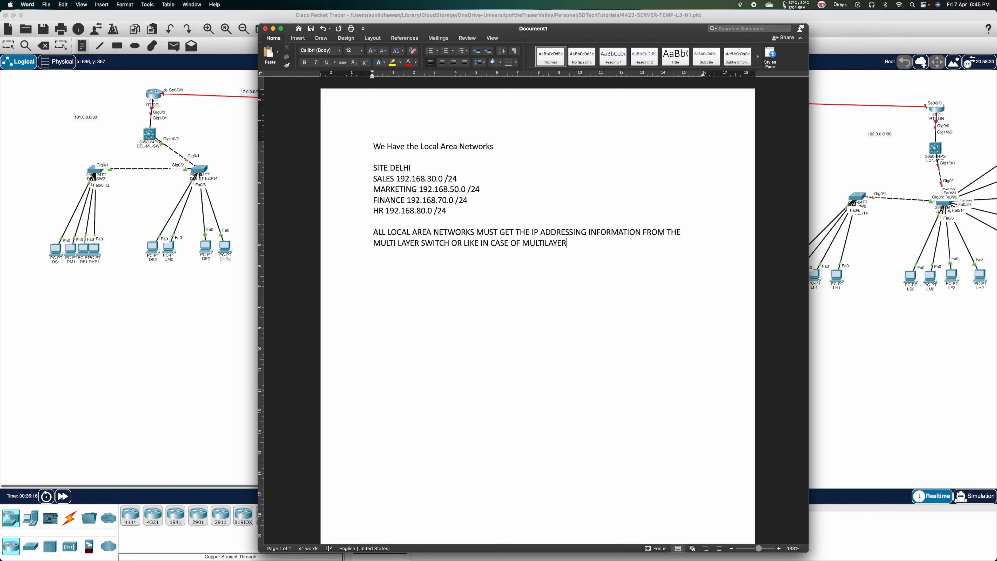
text( SWITCH NOT AVAILBALE )
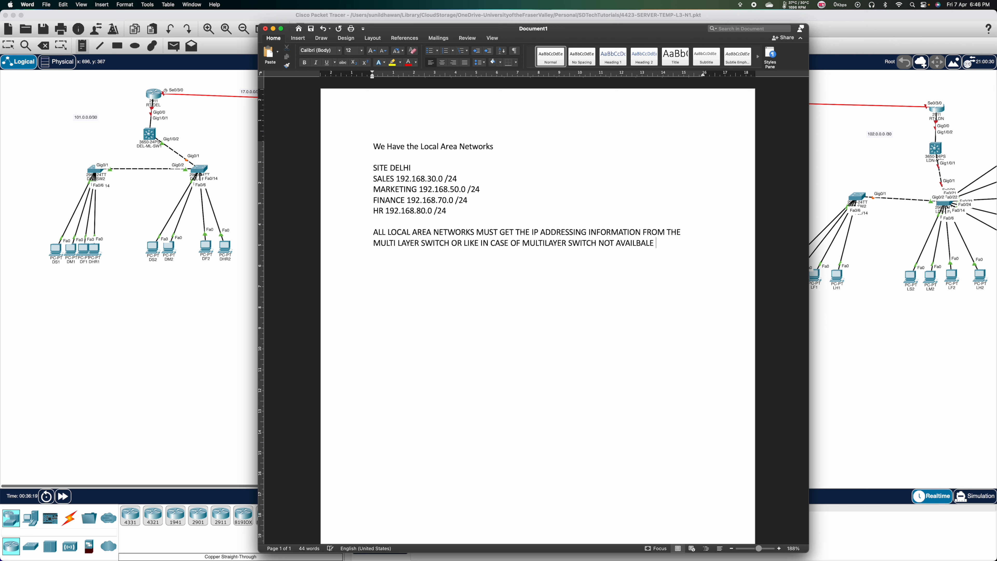
text(USING)
text( THE RO)
text(UTER )
text(FOR DHCP P)
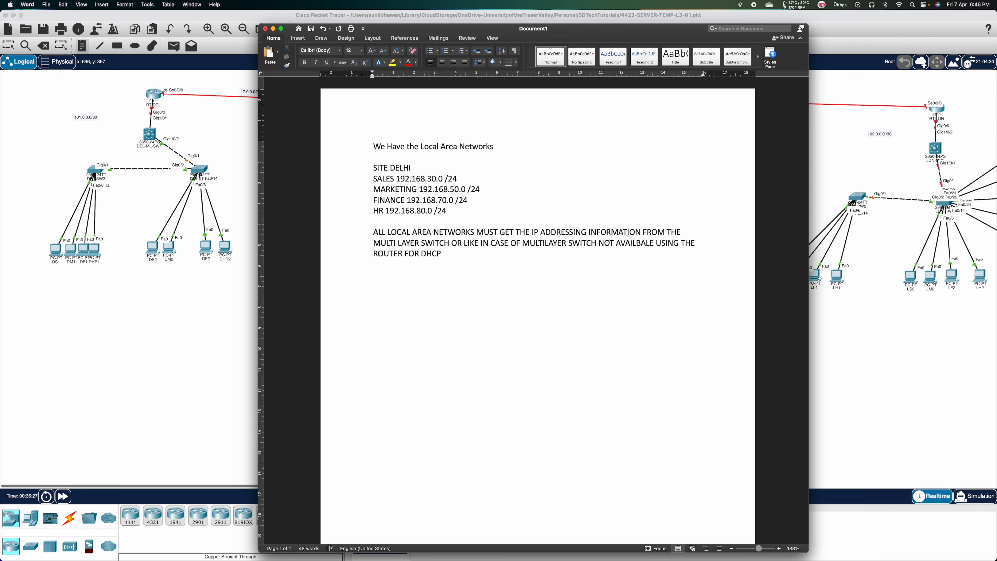
key(BackSpace)
text(SERVER ROLE.)
Add the line 'AFTER ALL OF THE SITES WILL FUNCTION' and select the SITE DELHI block.
key(Return)
key(Return)
text(AFTER )
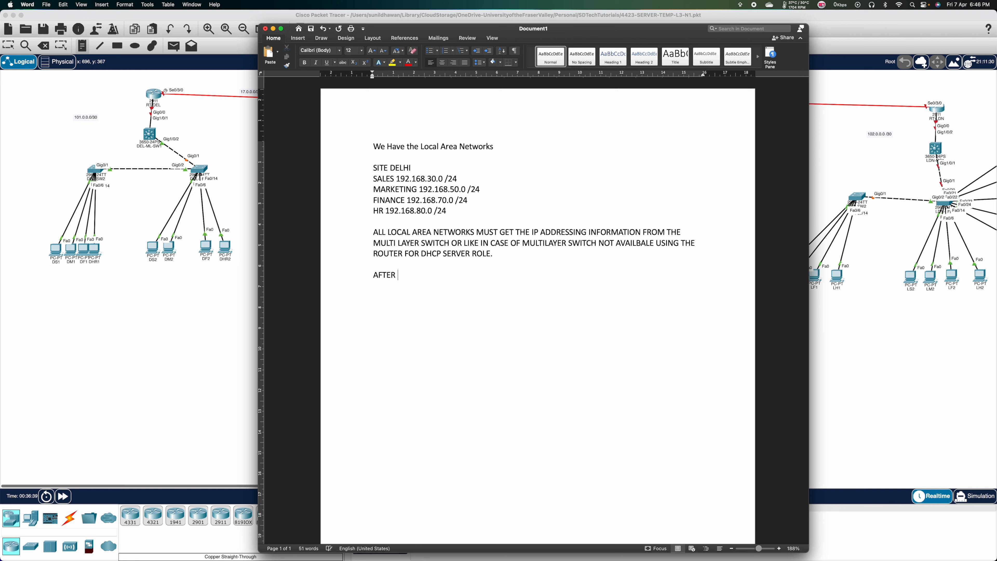
text(ALL TEH)
key(BackSpace)
key(BackSpace)
key(BackSpace)
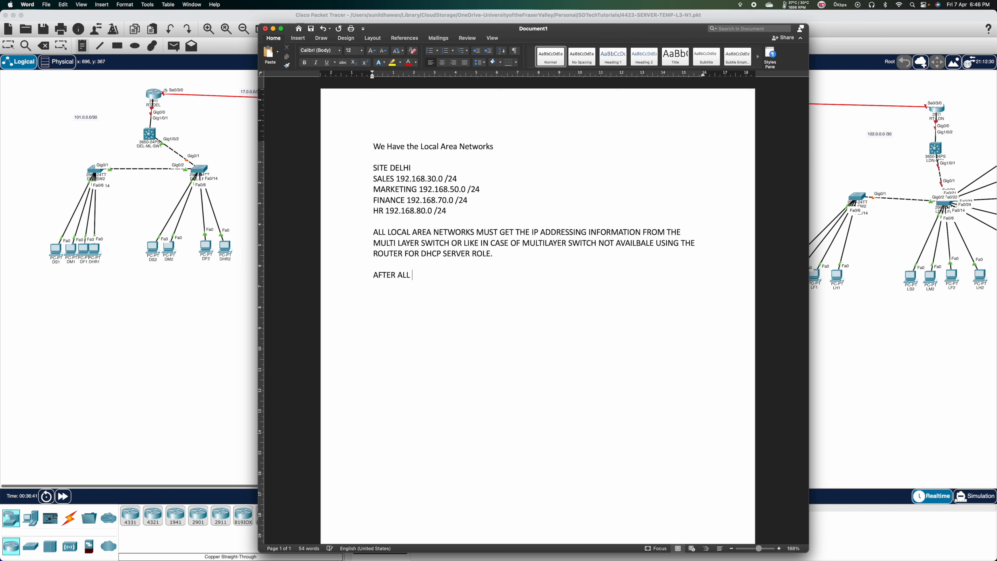
text(OF THE SITES WILL FUNCTION)
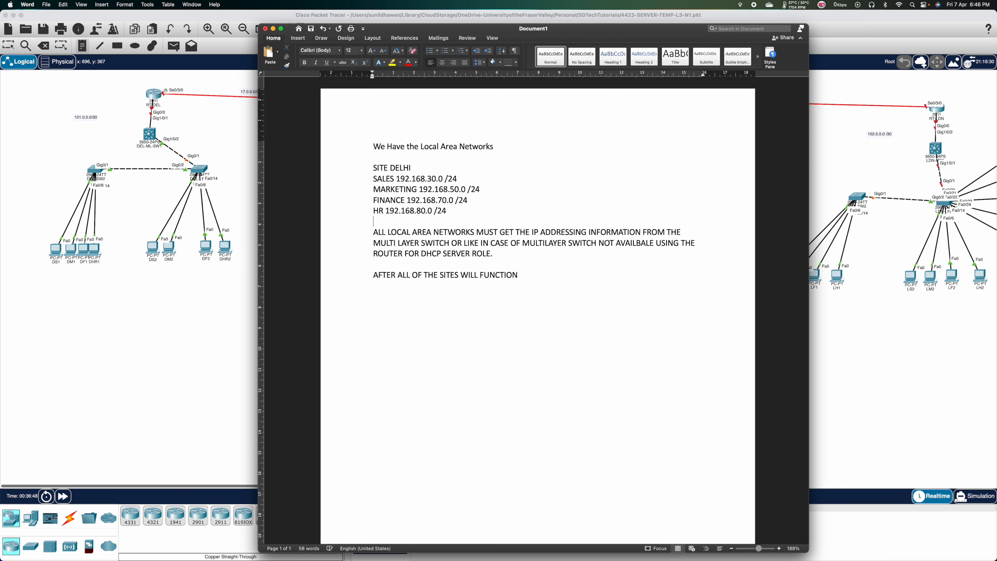
drag(451, 211, 373, 172)
key(super+c)
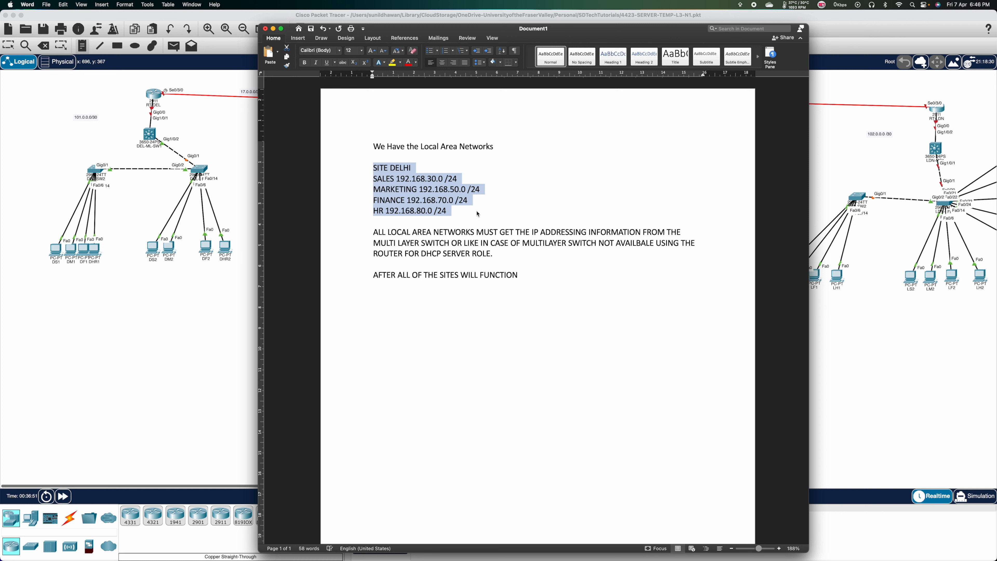
Paste three copies of the SITE DELHI subnet block below the original.
click(477, 213)
key(Return)
key(Return)
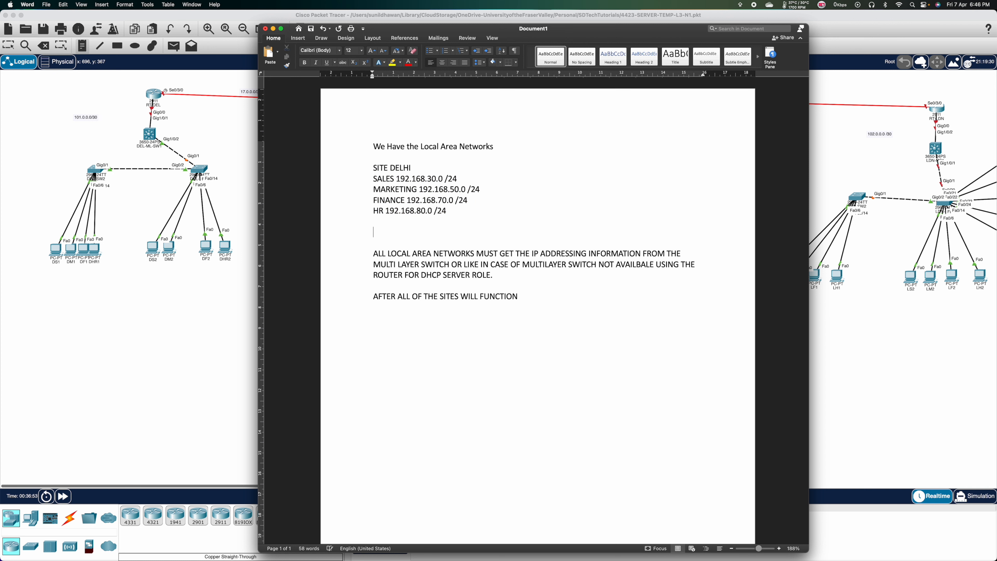
key(super+v)
key(Return)
key(super+v)
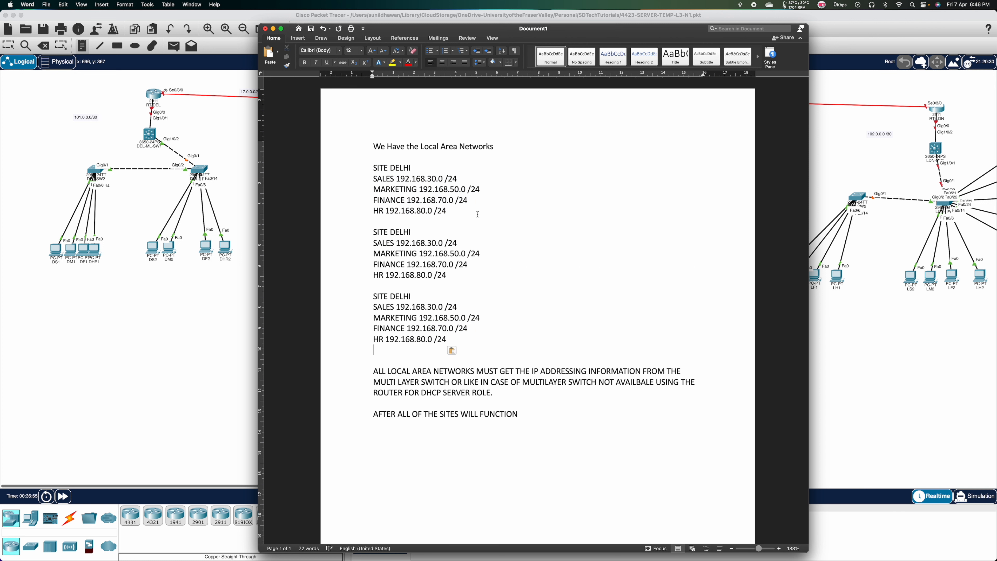
key(Return)
key(super+v)
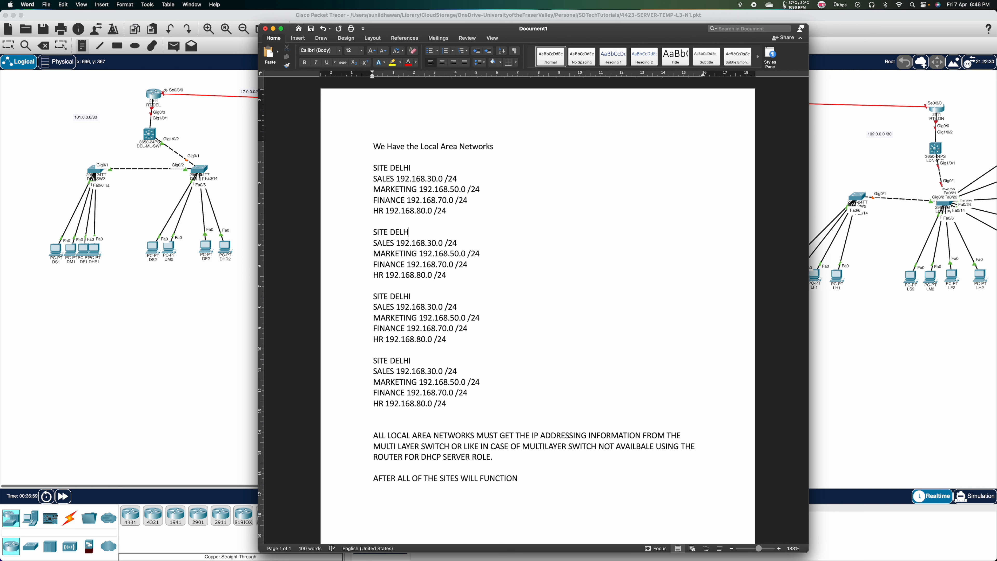
Rename the second block MUMBAI with third octets 31, 51, 71 and 81.
key(BackSpace)
key(BackSpace)
key(BackSpace)
key(BackSpace)
key(BackSpace)
text(MUMBAI)
key(BackSpace)
text(1)
click(450, 253)
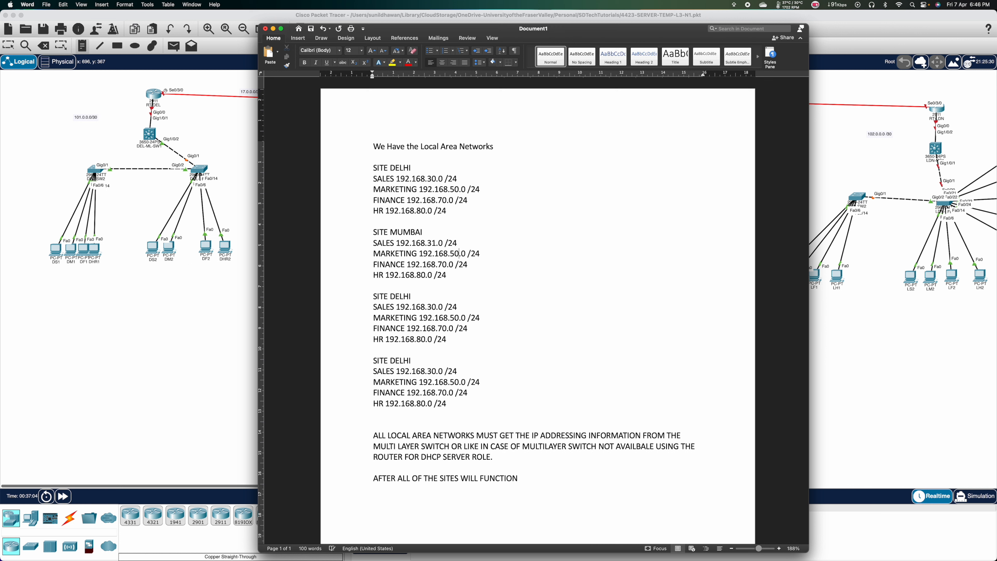
key(BackSpace)
text(1)
click(447, 263)
key(BackSpace)
text(1)
click(427, 275)
key(BackSpace)
text(1)
Rename the third block DUBAI with third octets 32, 52, 72 and 82.
key(BackSpace)
key(BackSpace)
key(BackSpace)
key(BackSpace)
text(UBAI)
key(Down)
key(Right)
key(Right)
key(Right)
key(Down)
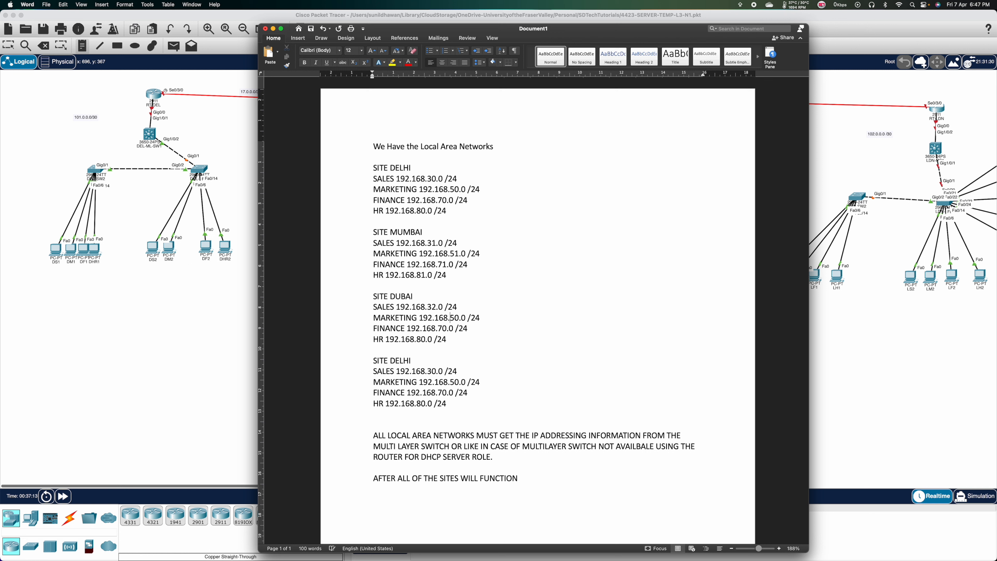
key(BackSpace)
text(2)
key(Down)
key(BackSpace)
text(2)
key(Down)
key(BackSpace)
text(2)
Rename the fourth block LONDON with third octets 33, 53, 73 and 83.
key(BackSpace)
key(BackSpace)
key(BackSpace)
key(BackSpace)
key(BackSpace)
text(LONDON)
key(Down)
key(Right)
key(Right)
key(Right)
key(BackSpace)
text(3)
key(Down)
click(459, 381)
key(BackSpace)
text(3)
key(Down)
key(Left)
key(Left)
key(Left)
key(Left)
key(Left)
key(Left)
key(BackSpace)
text(3)
key(super+Tab)
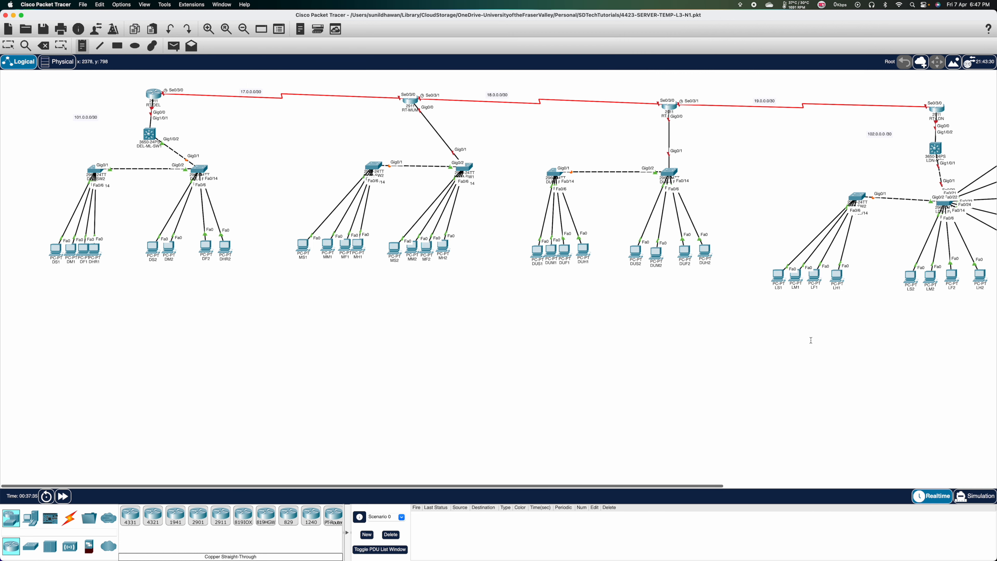
scroll(810, 340, right, 10)
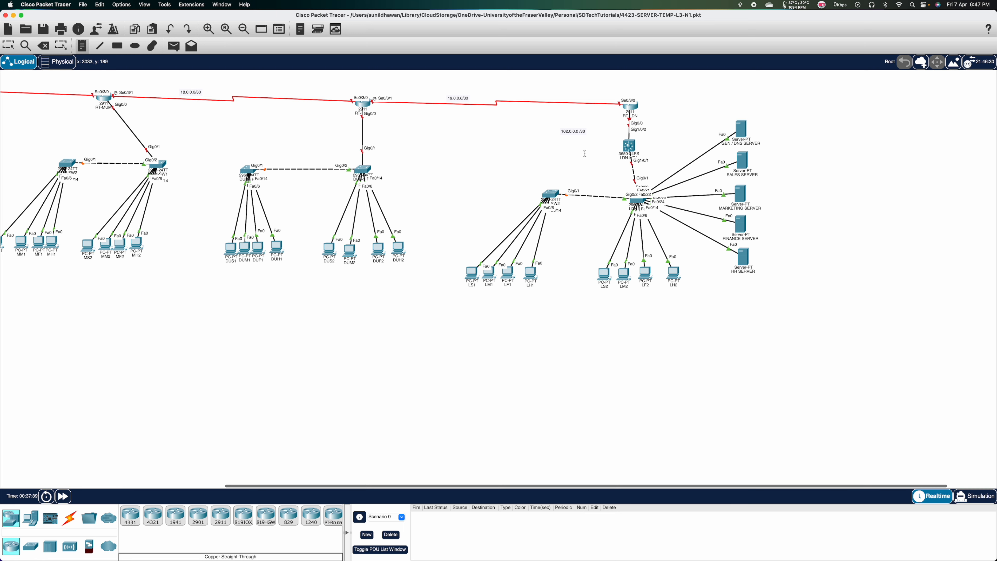
Check the GEN / DNS SERVER's address 200.80.90.100/26 on the topology.
scroll(585, 153, left, 8)
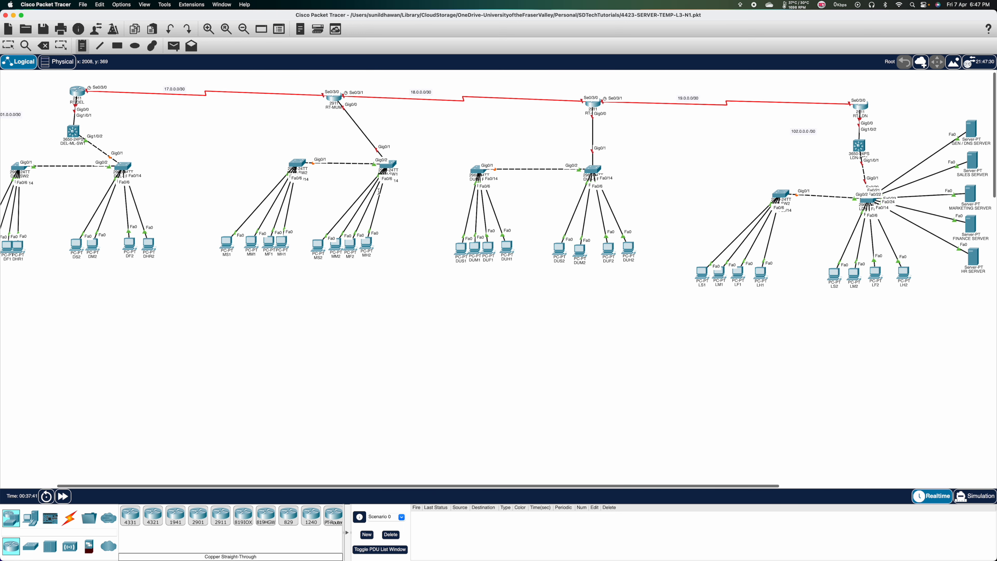
scroll(378, 191, right, 4)
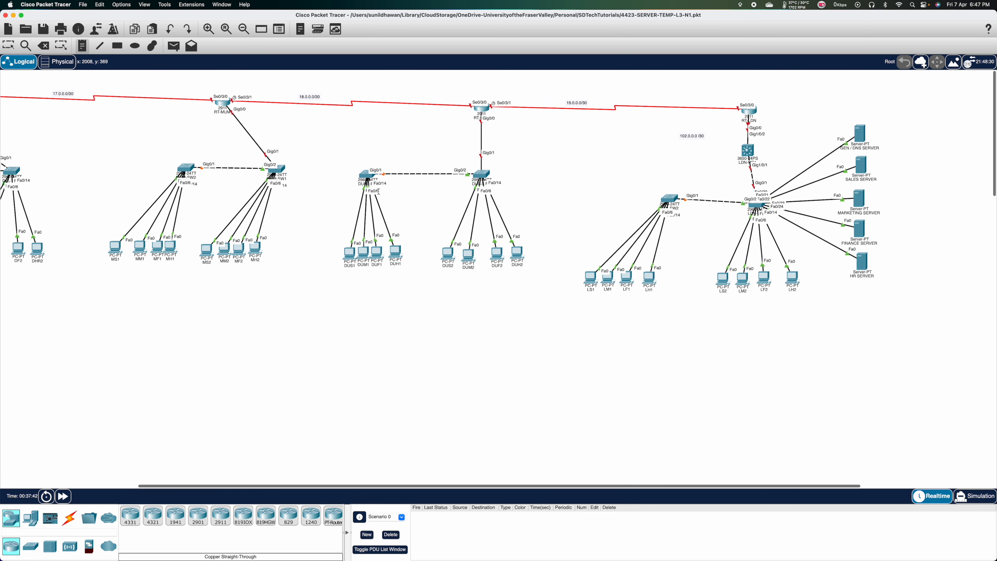
scroll(379, 192, left, 1)
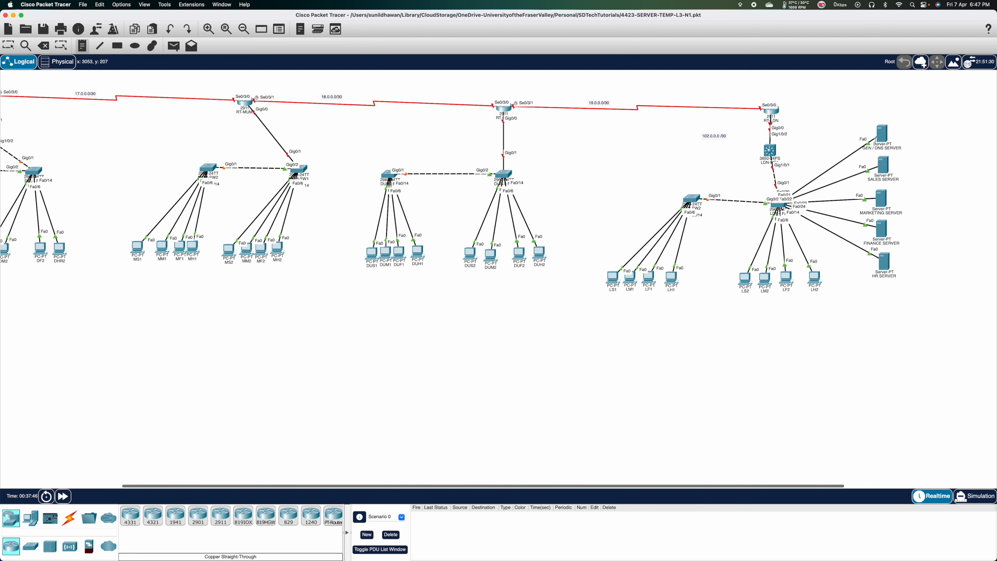
mouse_move(875, 141)
mouse_move(883, 138)
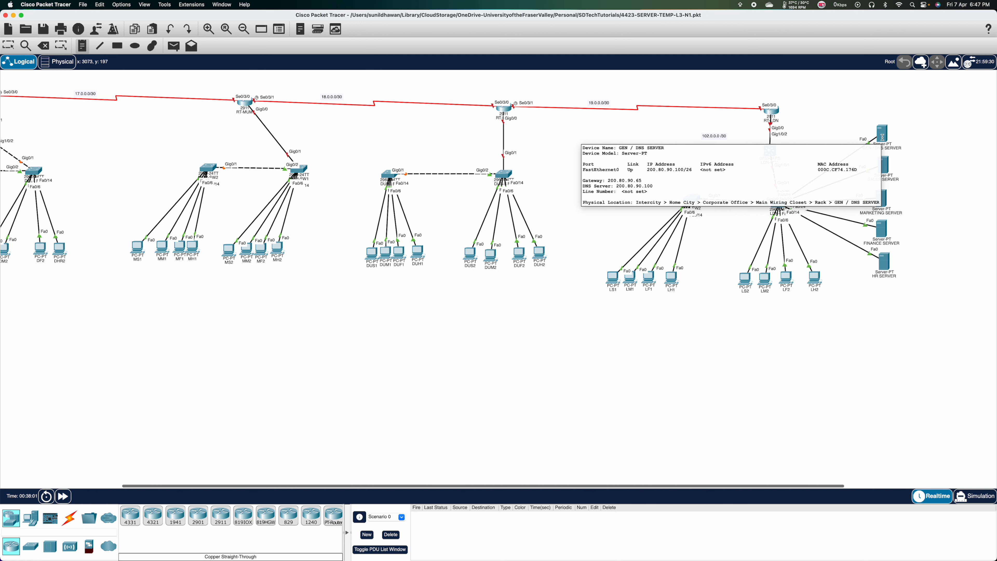
Back in Word, start a new line below the London HR entry.
key(super+Tab)
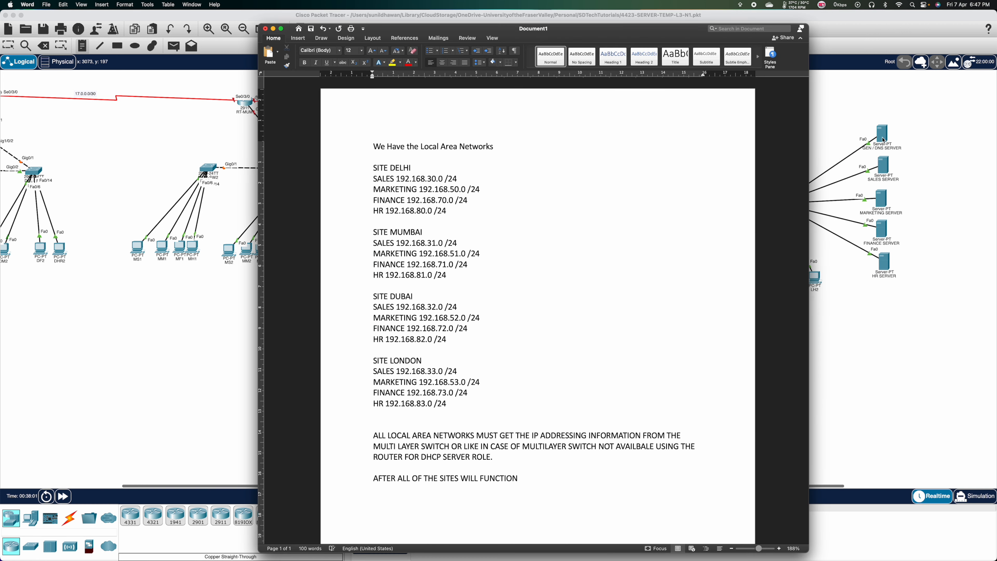
click(465, 405)
key(Return)
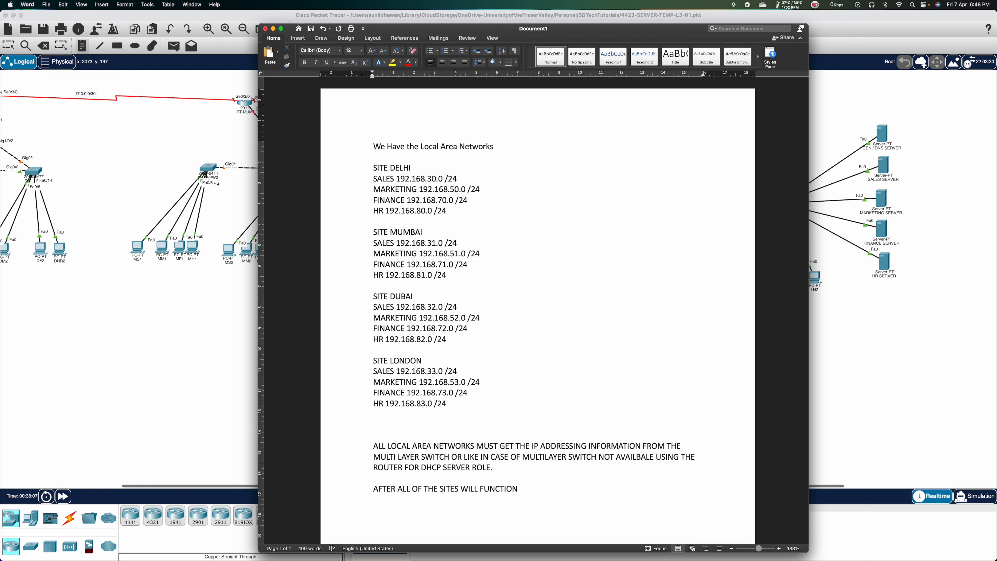
Type 'GENERAL-DNS-200.80.90.100/26' as the last line of the subnet list.
text(GENERAL-DNS-200.)
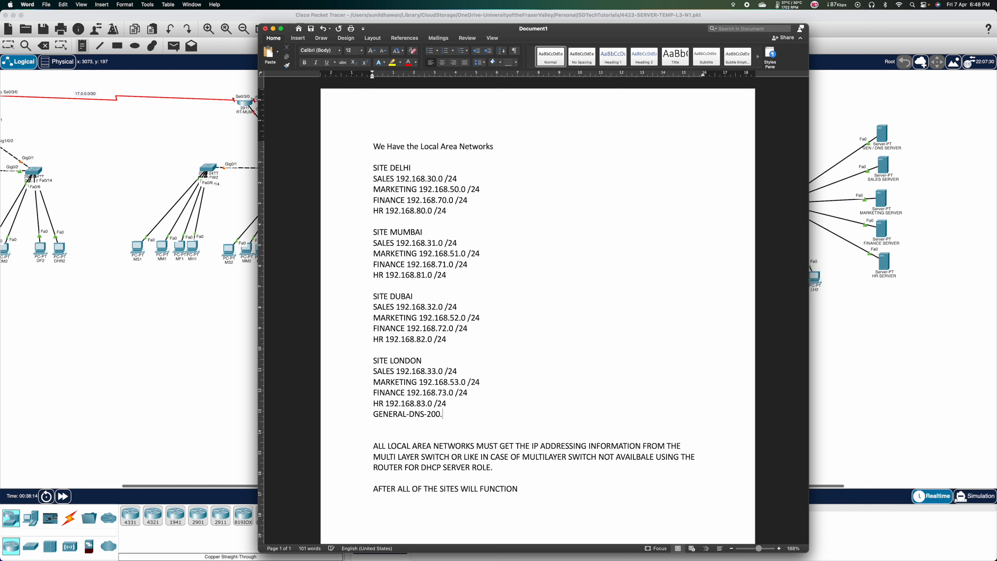
text(80.90.100/26)
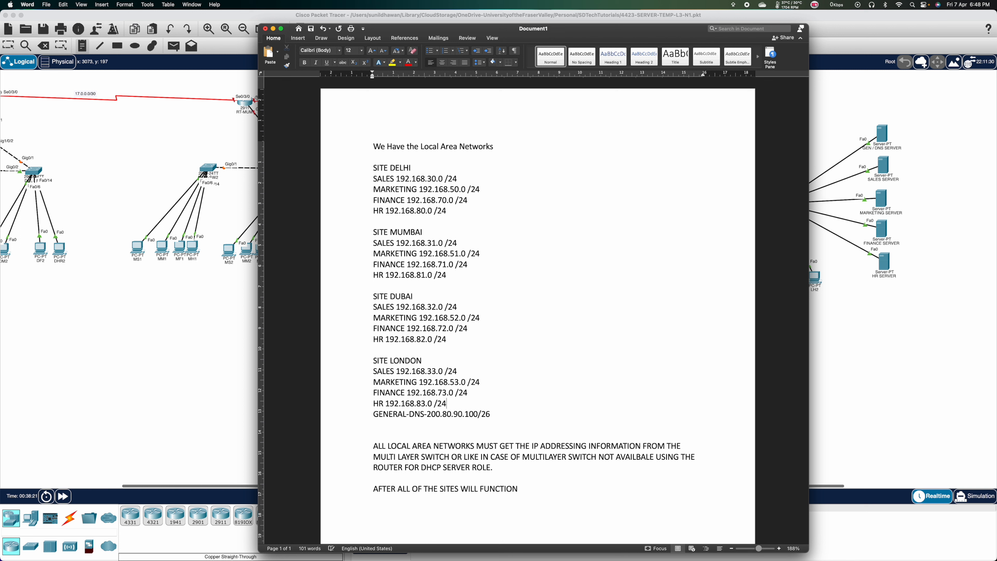
key(Up)
key(Up)
key(Up)
click(477, 179)
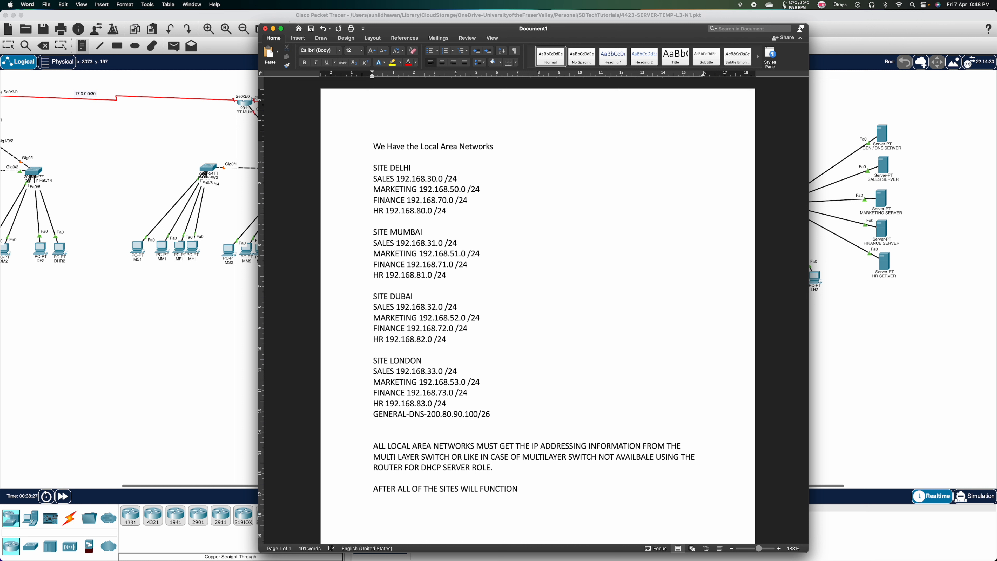
Tag Delhi subnets VLAN 30, 50, 70, 80 and Mumbai subnets VLAN 31, 51, 71, 81.
text(vla)
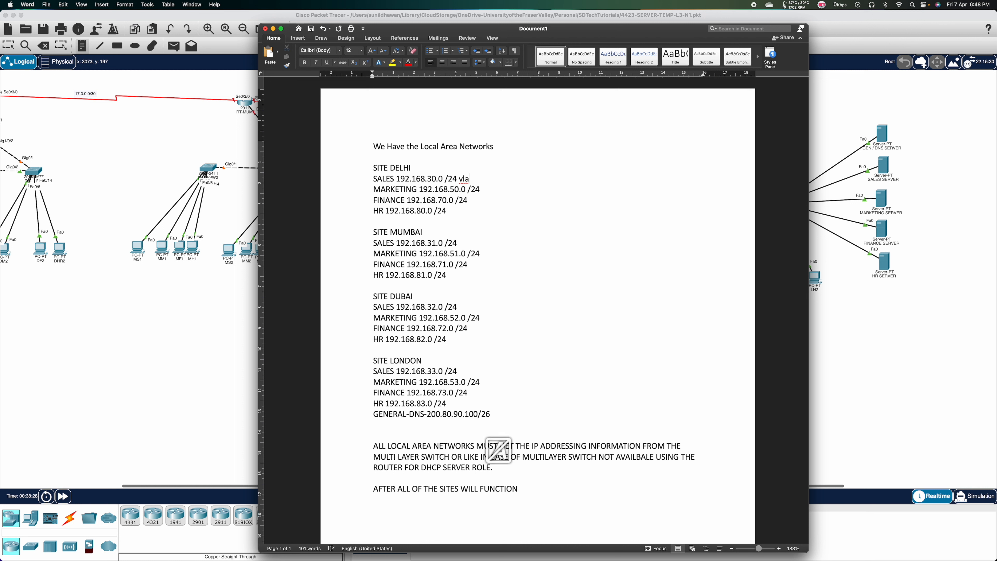
key(BackSpace)
key(BackSpace)
key(BackSpace)
text(VLAN)
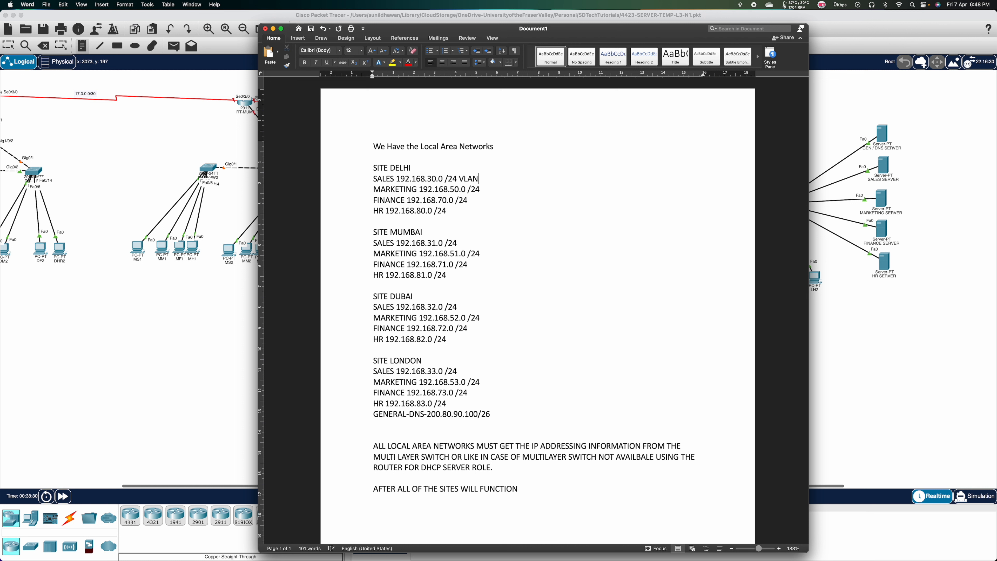
text( 30)
text( VLAN )
text(50)
text( VLAN )
text(70)
text( VLAN )
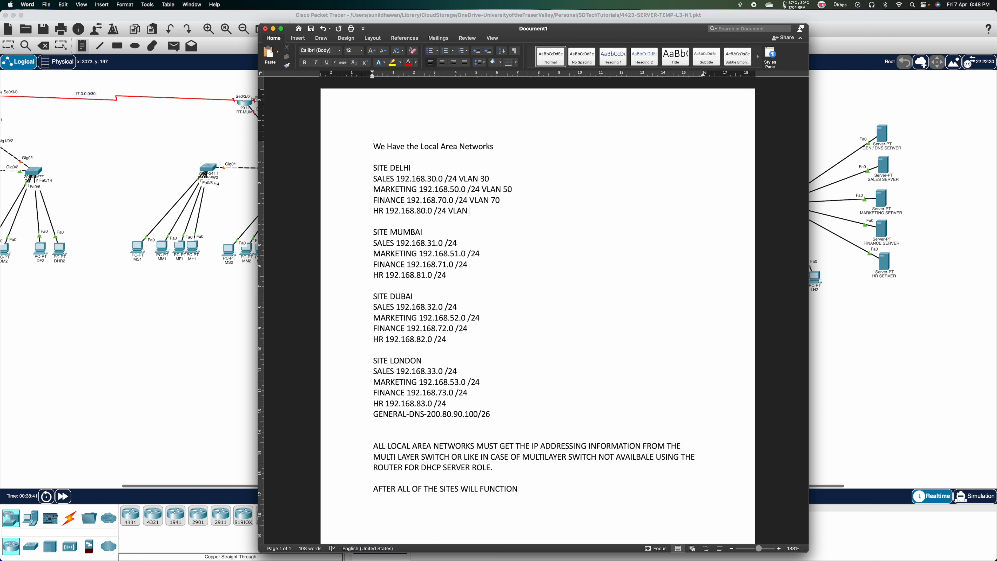
text(80 VLAN 31)
key(Down)
text(VLAN 51)
key(Return)
key(BackSpace)
text(VLAN 71)
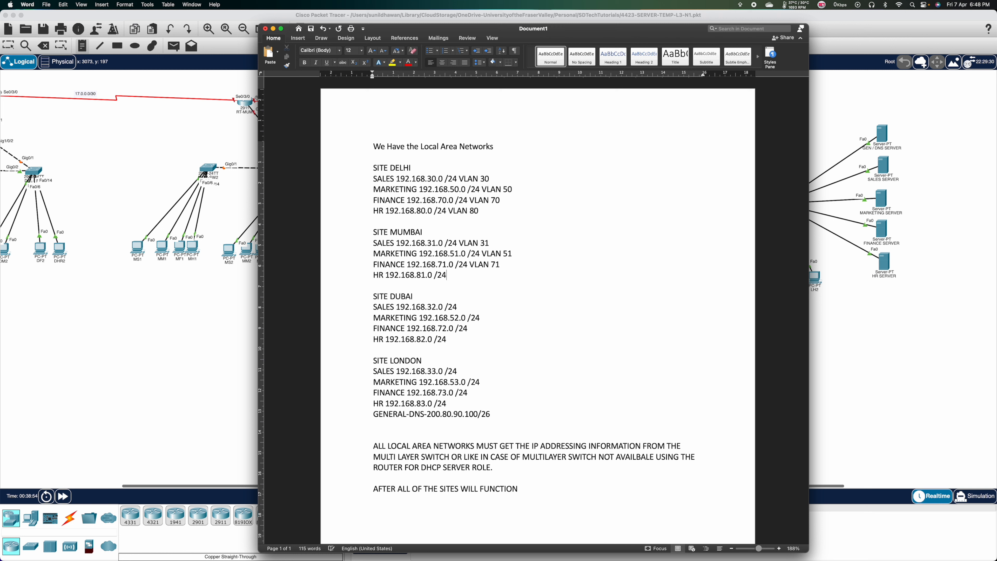
text( VLAN 81)
Tag Dubai VLAN 32, 52, 72, 82, London VLAN 33, 53, 73, 83, and GENERAL-DNS VLAN 99.
key(Down)
key(Down)
key(Down)
text(VLAN 32 VLAN 52)
key(Down)
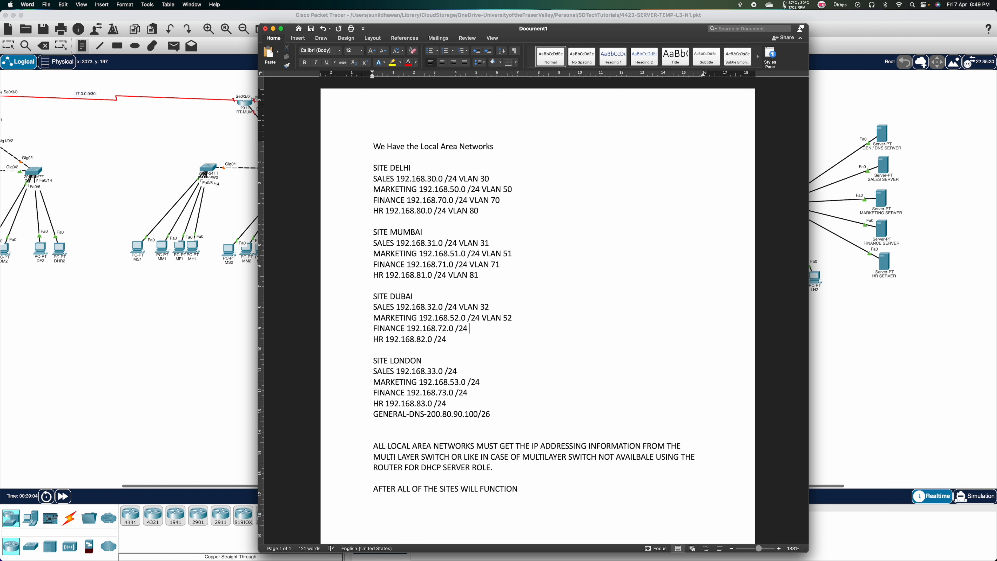
text(VLAN )
text(72)
text( VLAN 82)
key(Down)
key(Down)
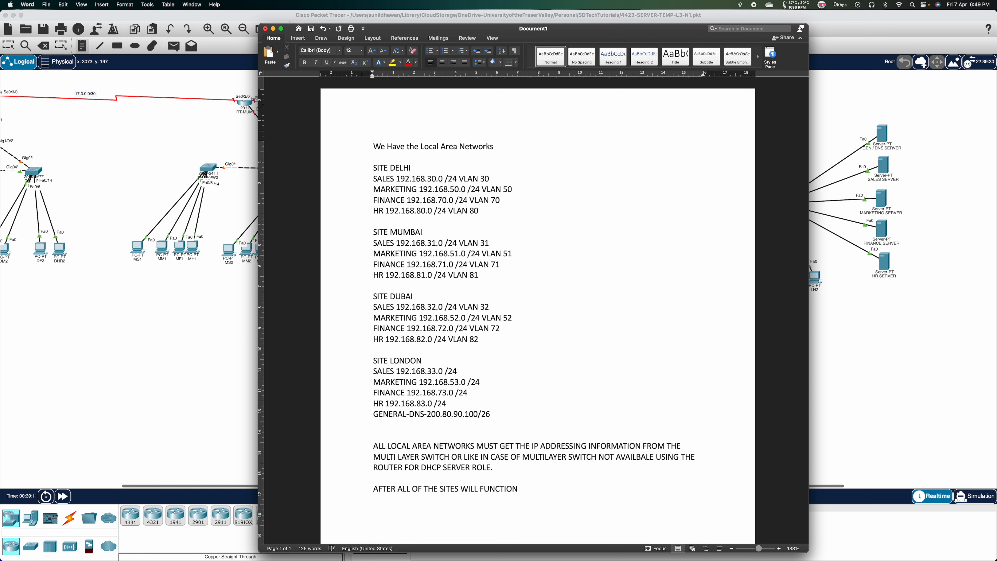
text(VLAN 33 VLAN 53)
key(Down)
text(VLAN )
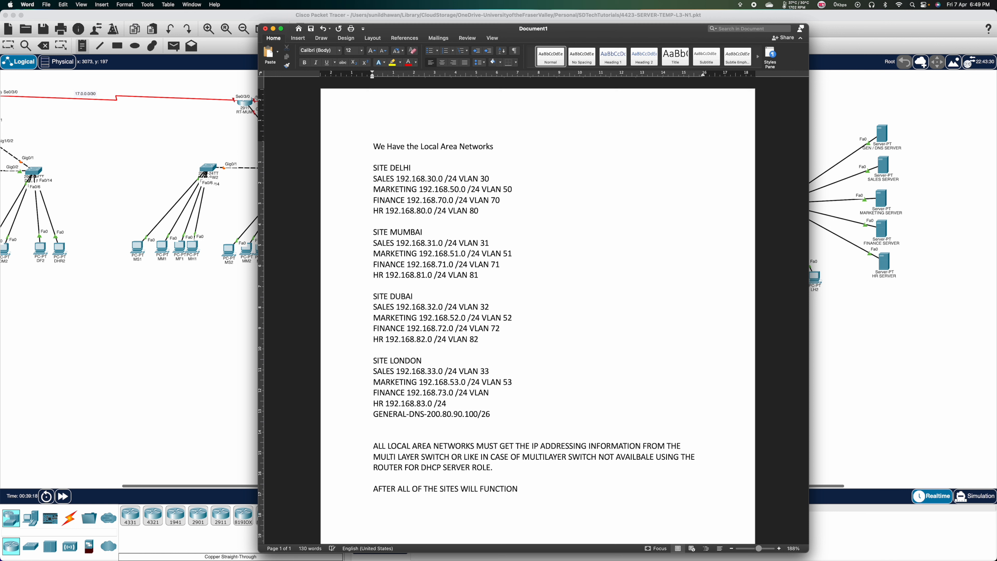
text(73)
text( VLAN 8)
text(3)
text( VLAN 99)
Add the line 'ROUTING RIP PROTOCOL TO ADVERTISE THE NETWORKS.' followed by a blank line.
click(374, 435)
text(ROUTING )
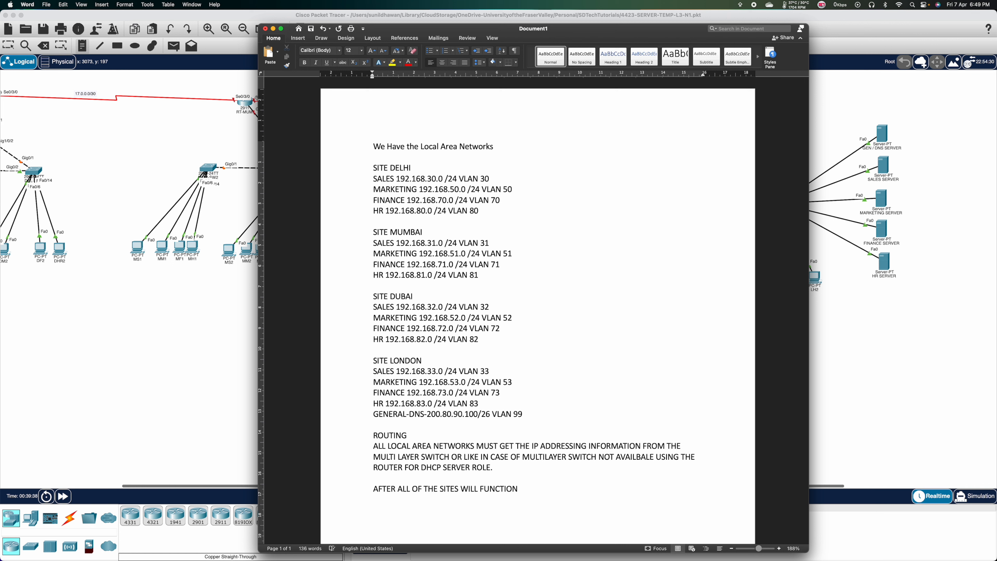
text(RIP PROTOCOL TO ADVERTISE )
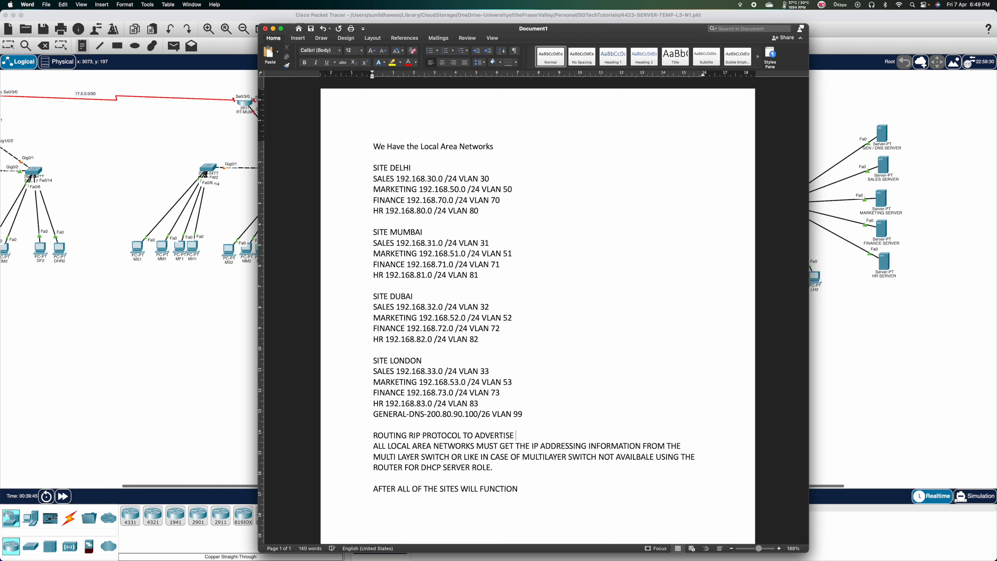
text(THE NETWORKS)
text(.)
key(Return)
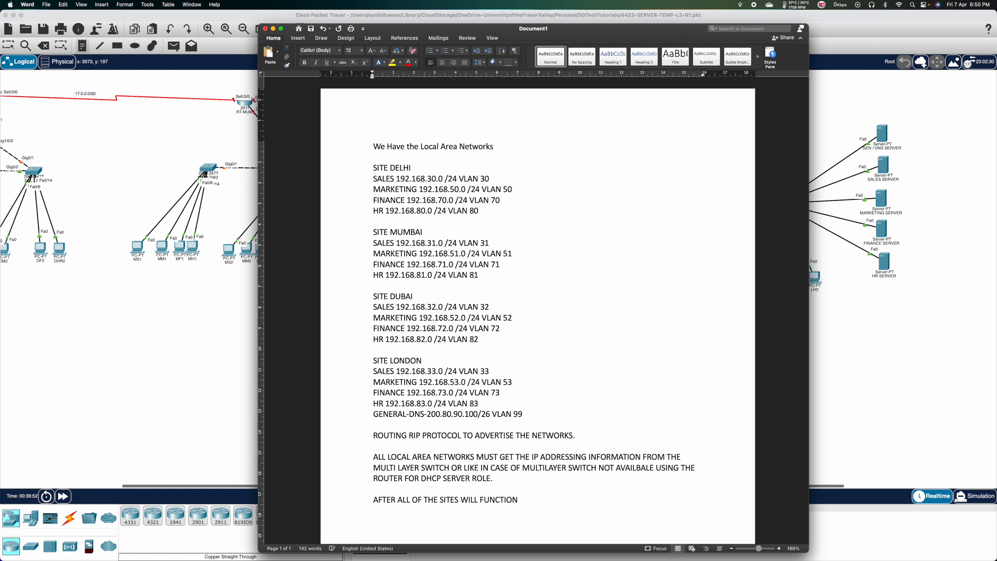
key(Return)
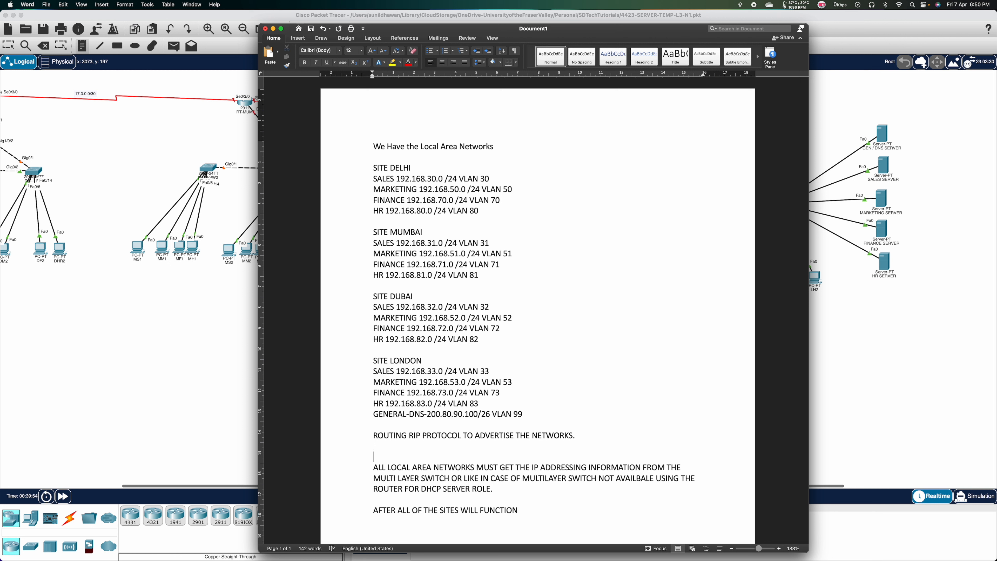
text(www.appl)
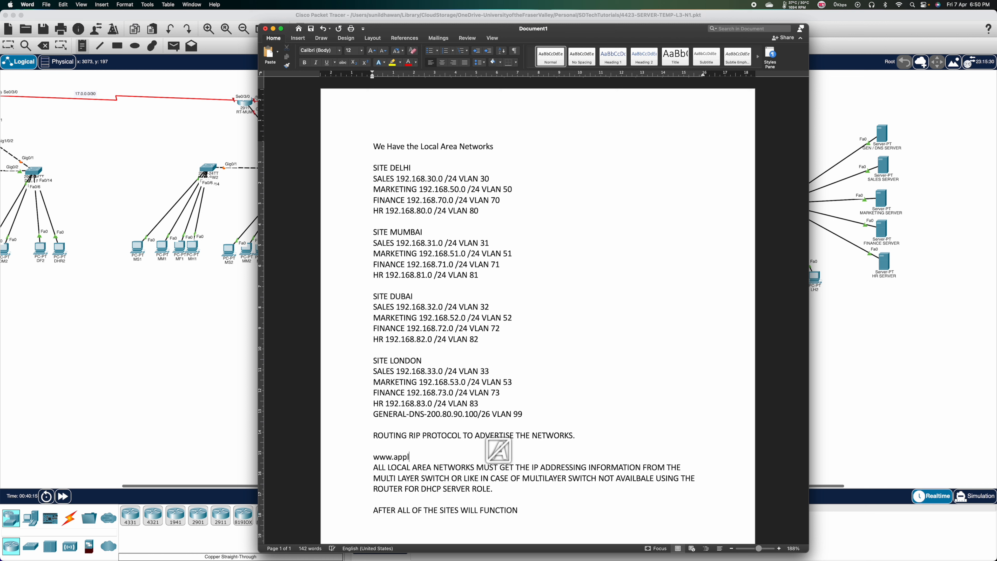
text(e.com )
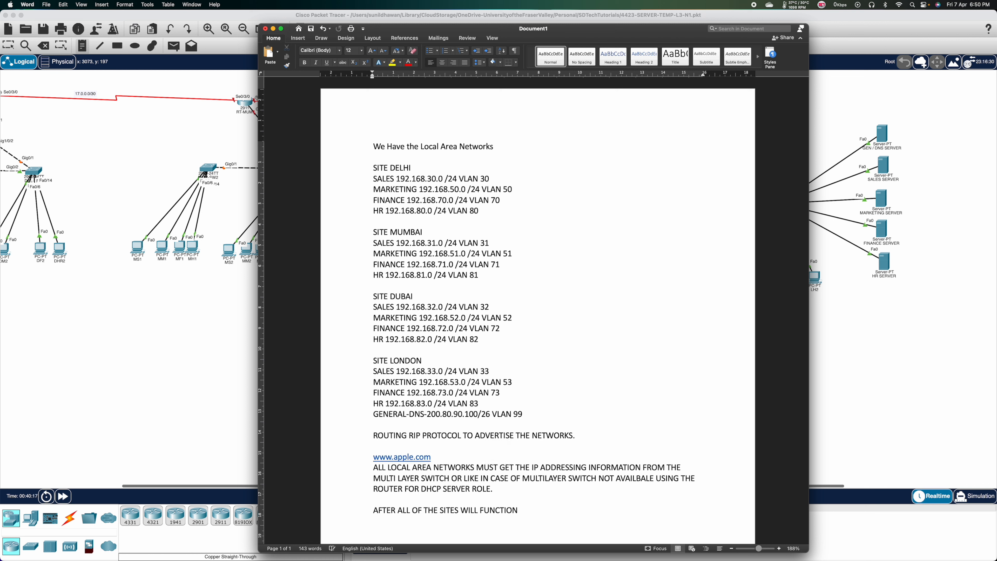
text(- )
text(200.8)
text(0.)
text(90.100)
List sales, marketing, finance and hr.apple.com with 192.168.33.2, 53.2, 73.2 and 83.2.
key(Return)
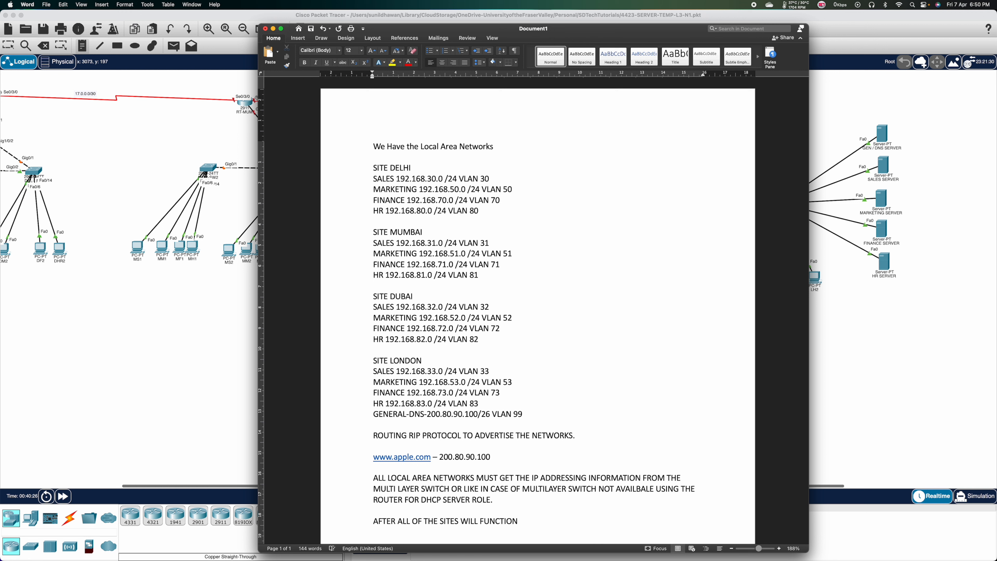
text(sales.ap)
text(ple.com )
text(- )
text(192.16)
text(8.33.2)
key(Return)
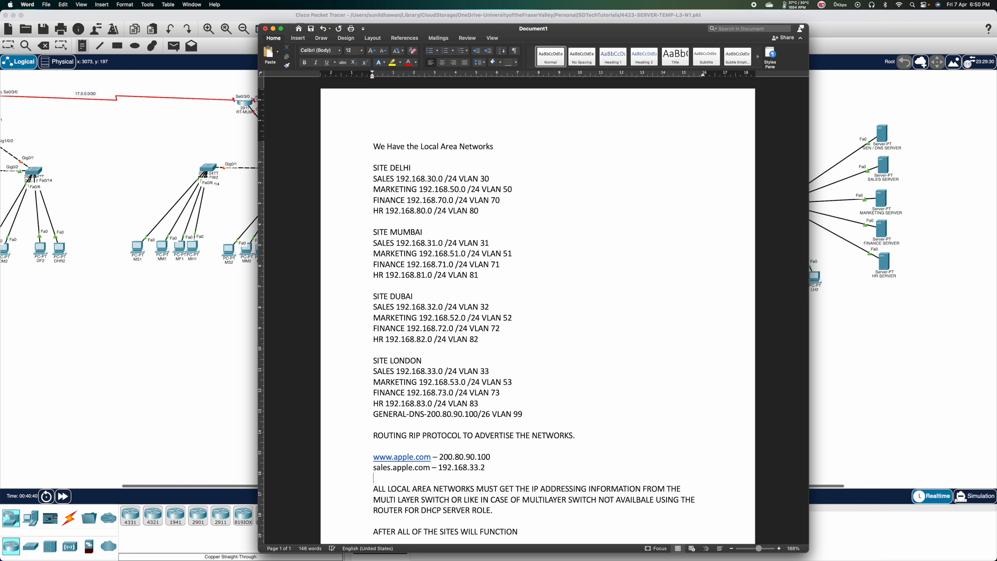
text(mark)
text(eting.app)
text(le.com)
text( -)
text(192.1)
text(68.53.)
text(2)
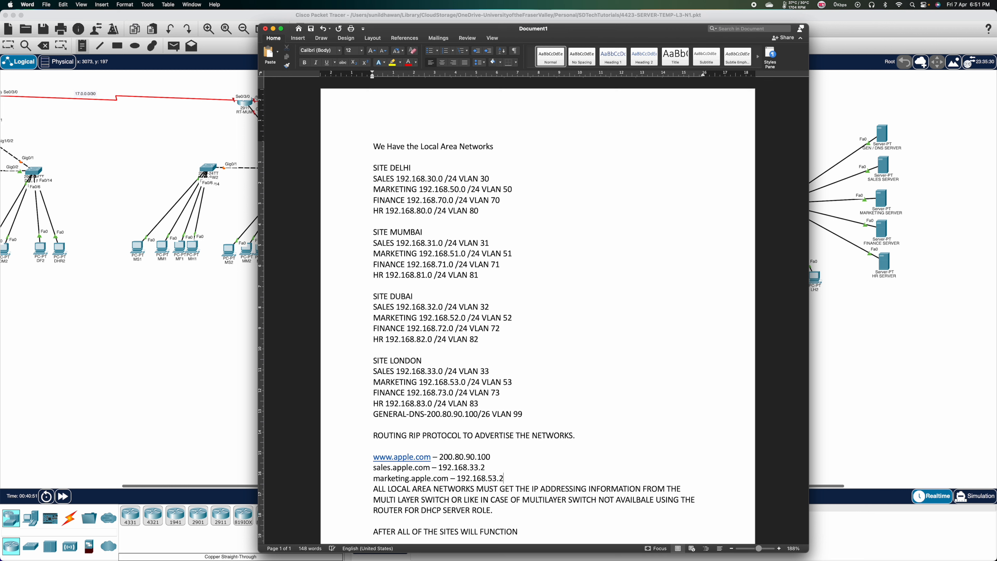
key(Return)
text(a)
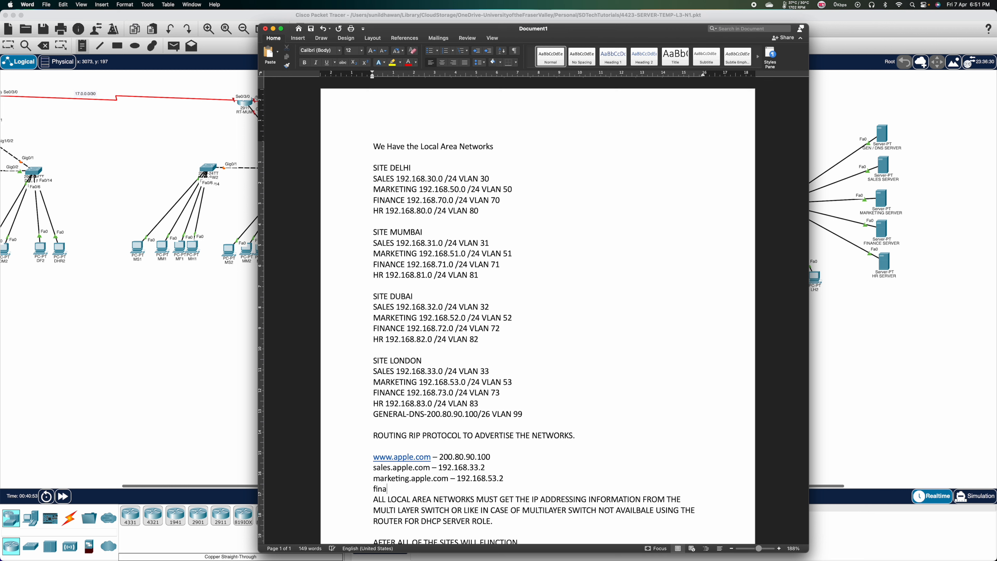
text(nce.apple.com - 192.168.73.2)
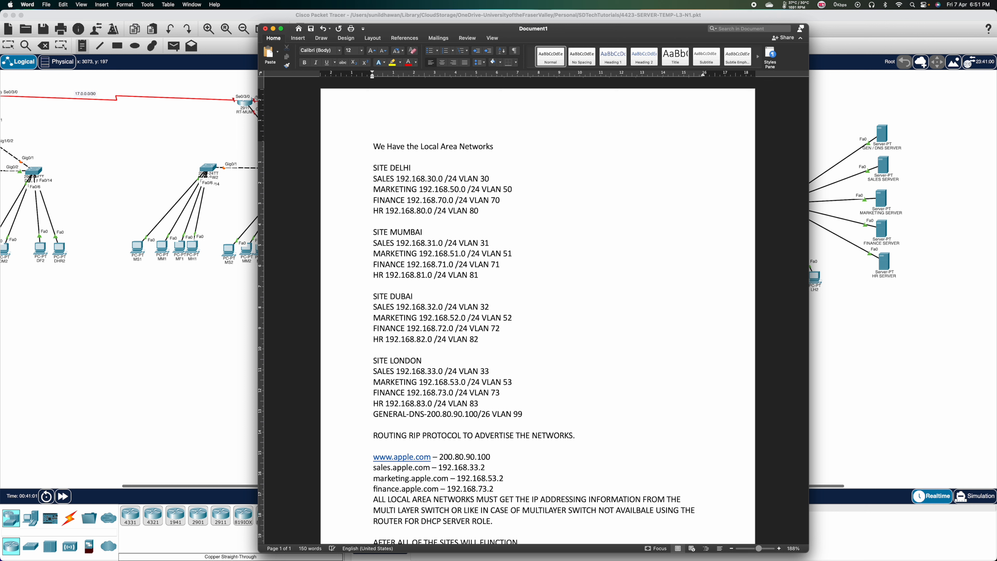
key(Return)
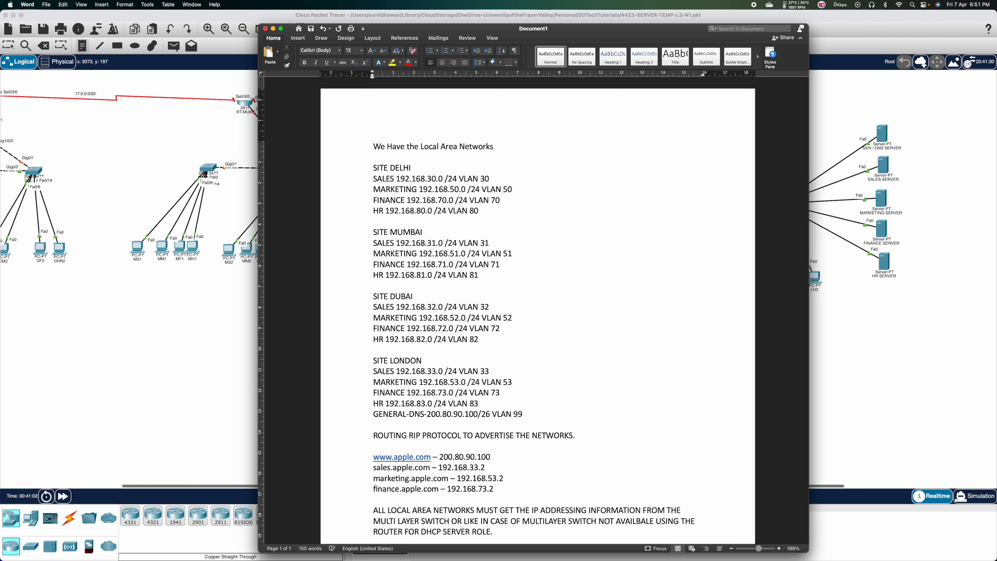
text(hr.apple.com - )
text(192.168.83.2)
key(Return)
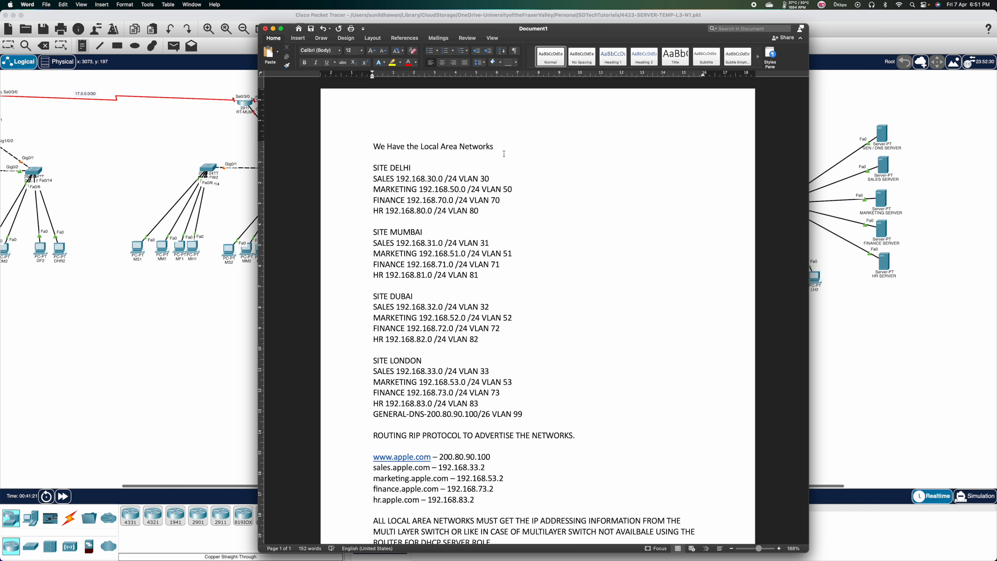
key(Return)
Type 'common across switches (sales- fa0/1-5, marketing fa0/6-10, finance fa0/11-13, hr fa0/14-15)'.
text(c)
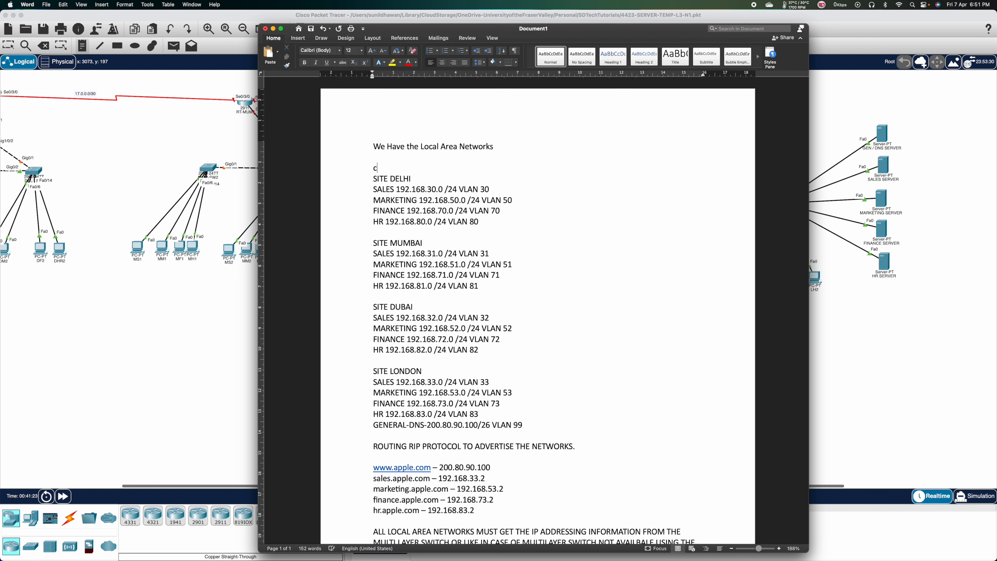
text(ommon across switches (sales)
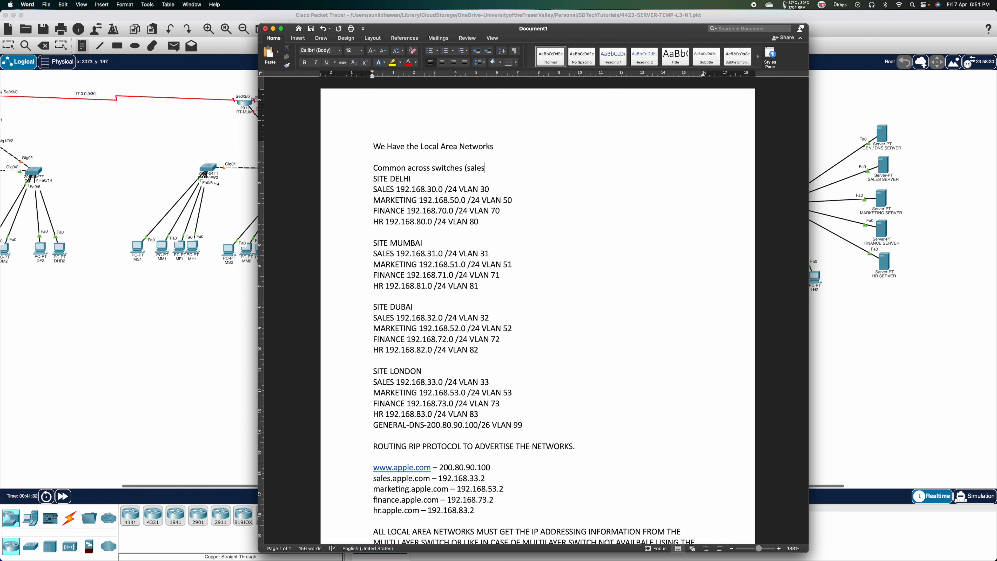
text(- fa0/1-5)
text(, marketing fa0/6-10)
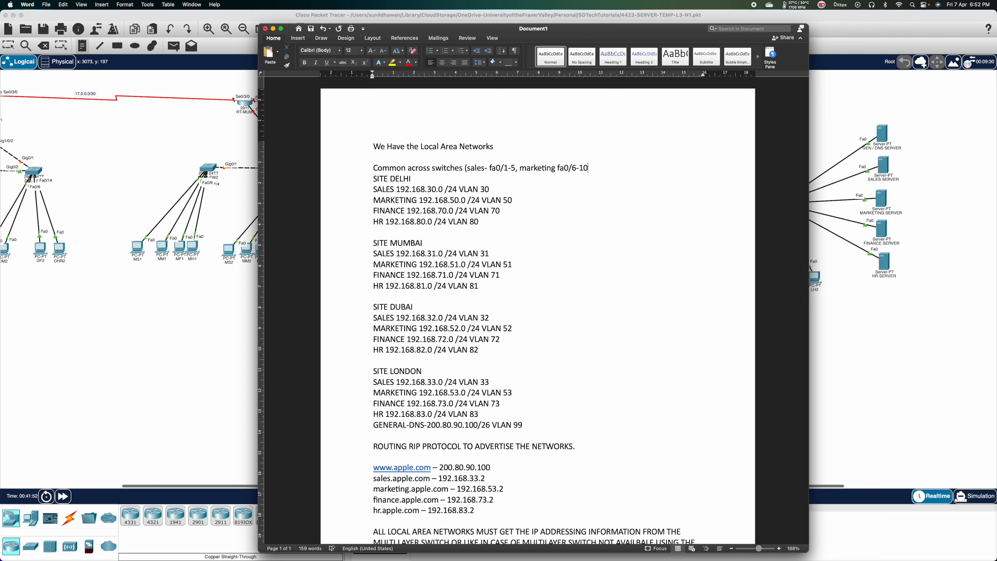
text(, finance fa0/11-13, hr fa0/)
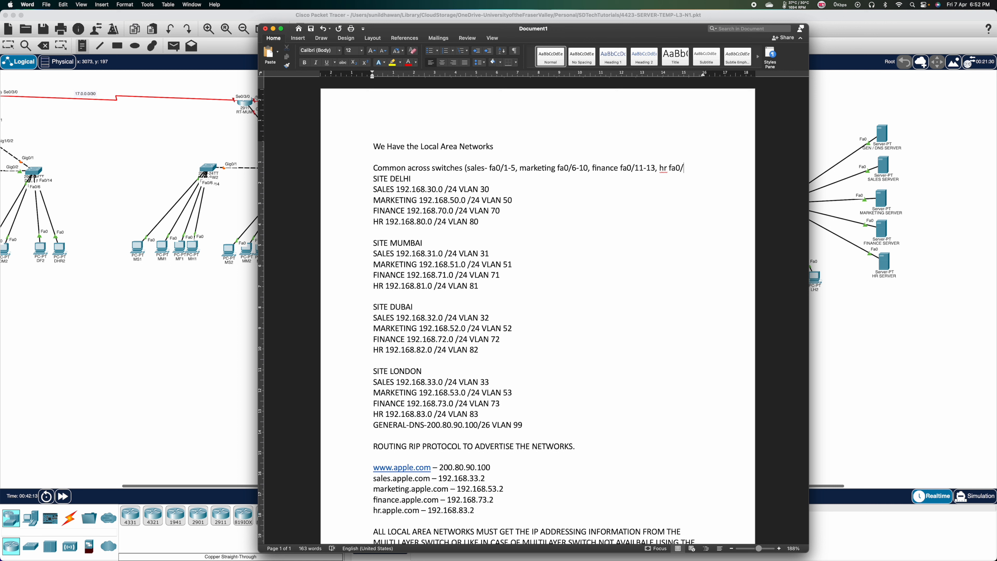
text(14-15))
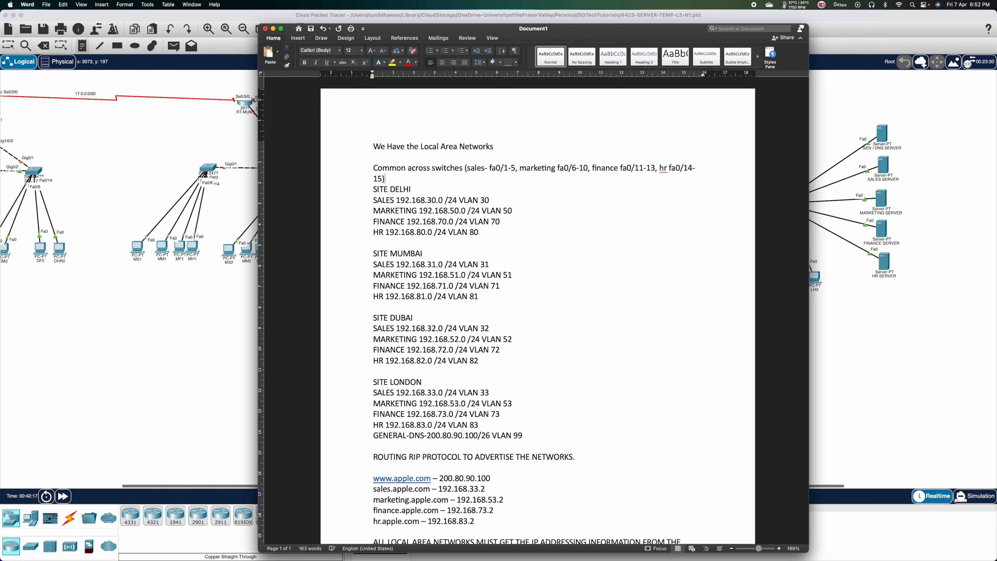
Cut the common switch-port line and paste it under the Delhi and Mumbai sites.
double_click(364, 169)
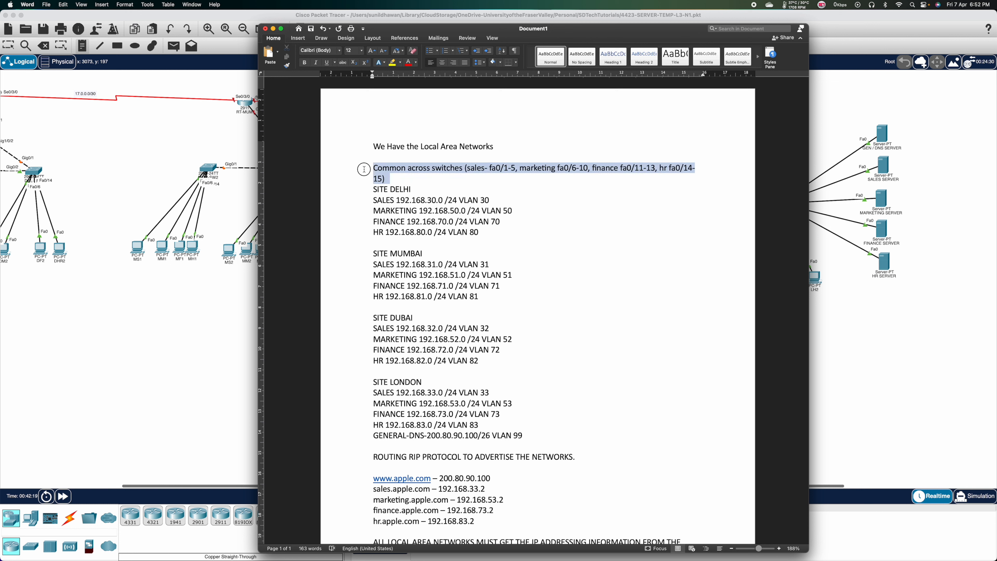
key(super+x)
click(387, 217)
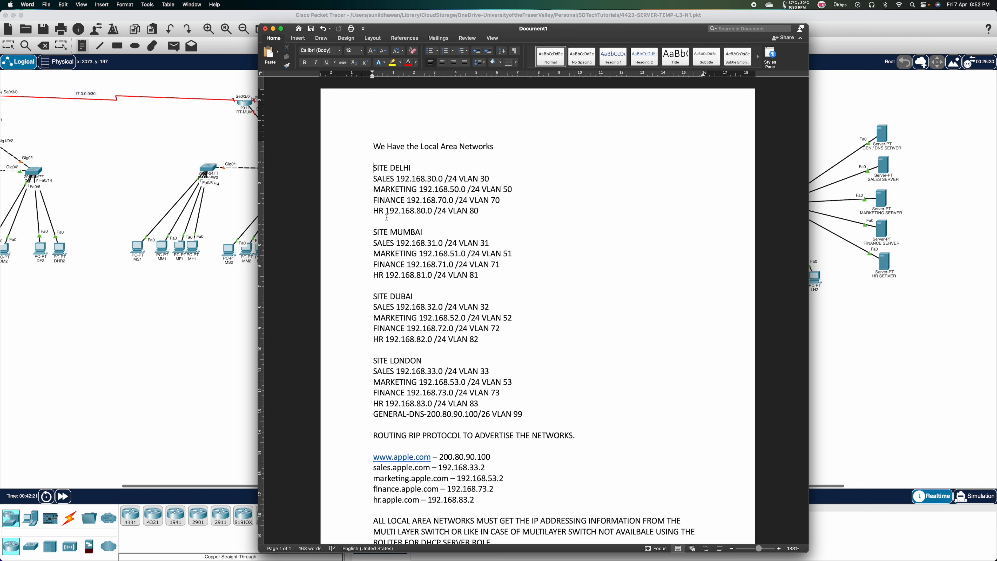
key(super+v)
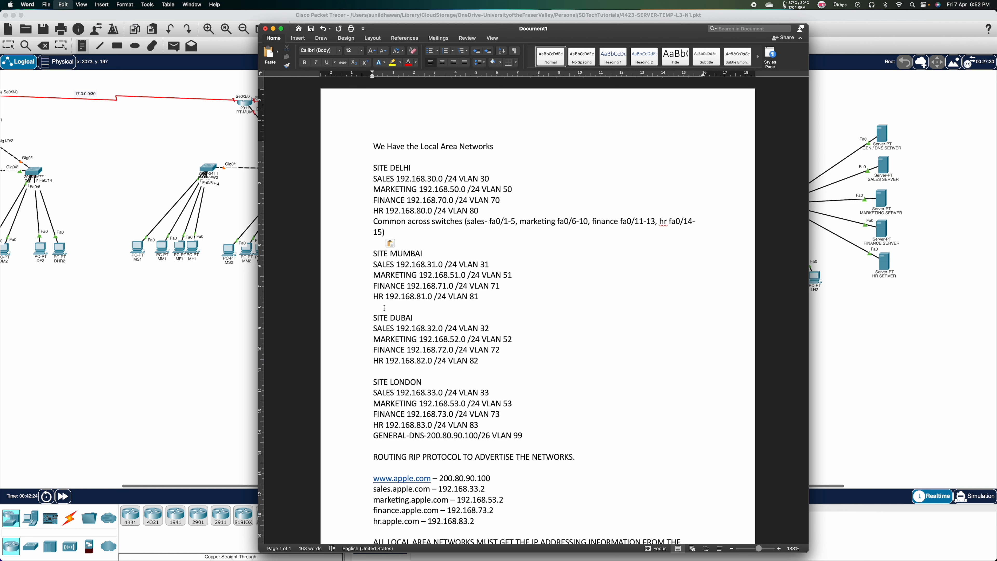
key(super+v)
Paste the port line under the Dubai and London sites, then briefly check the Packet Tracer topology.
click(380, 393)
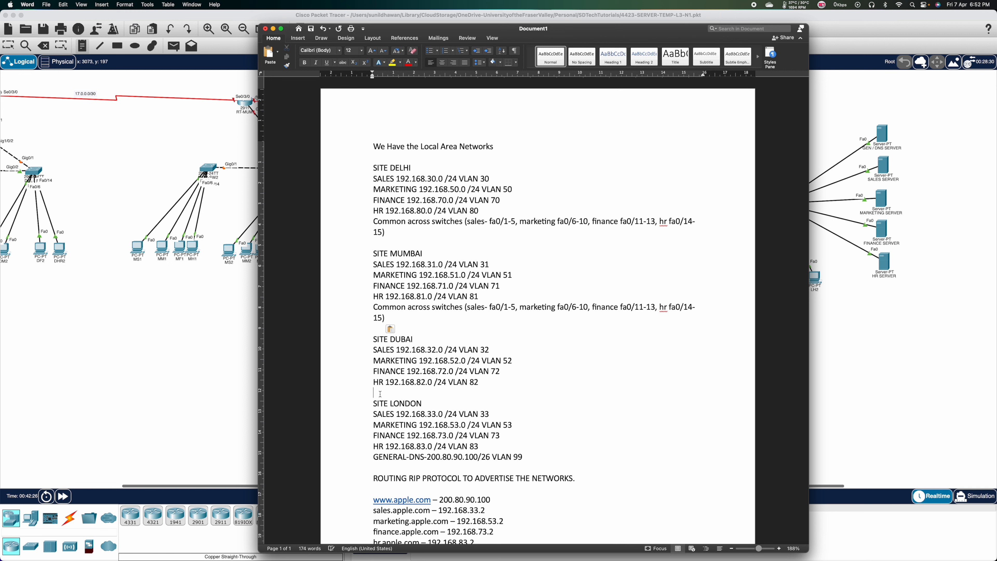
key(super+v)
scroll(389, 465, down, 2)
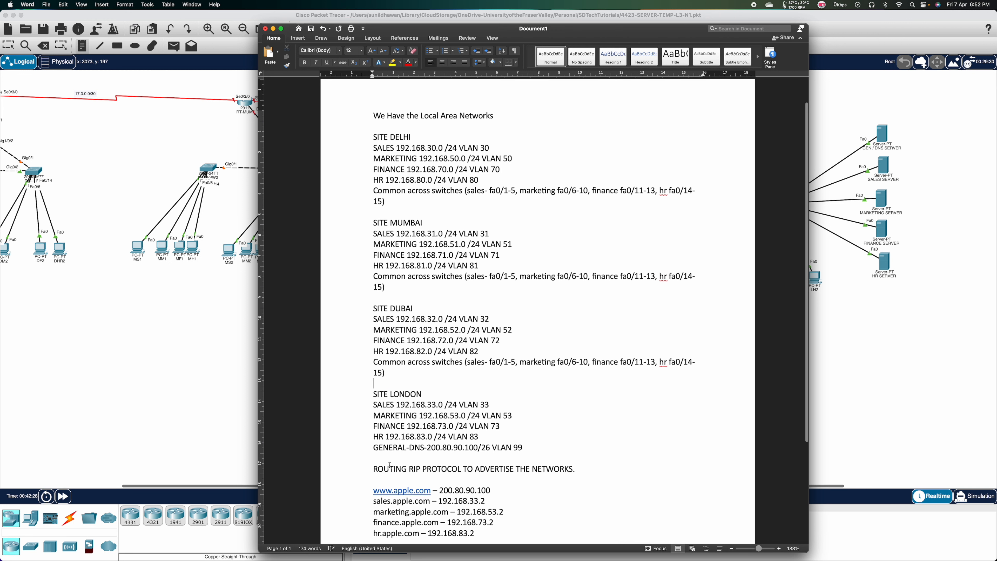
click(383, 451)
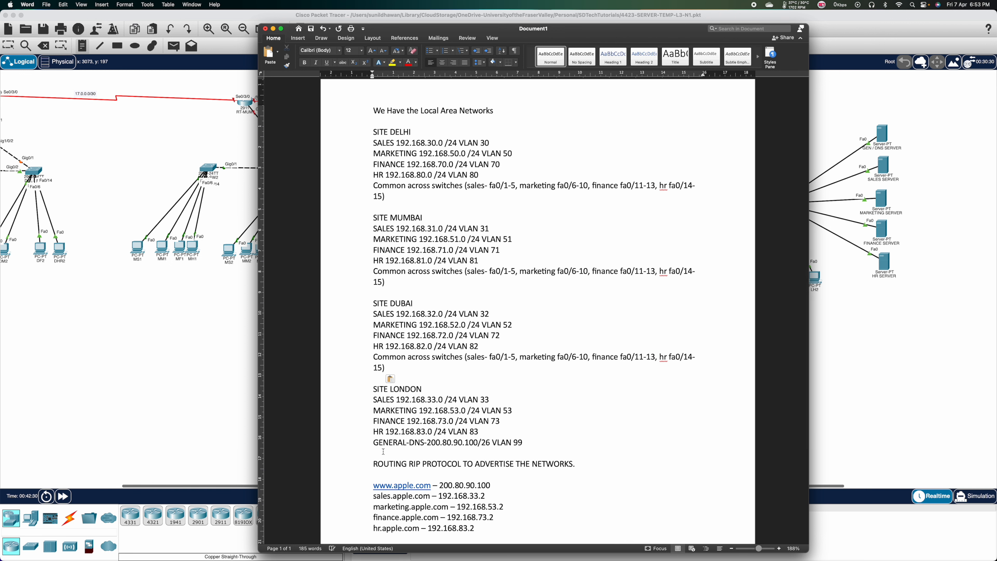
key(super+v)
scroll(423, 474, down, 2)
scroll(423, 474, up, 1)
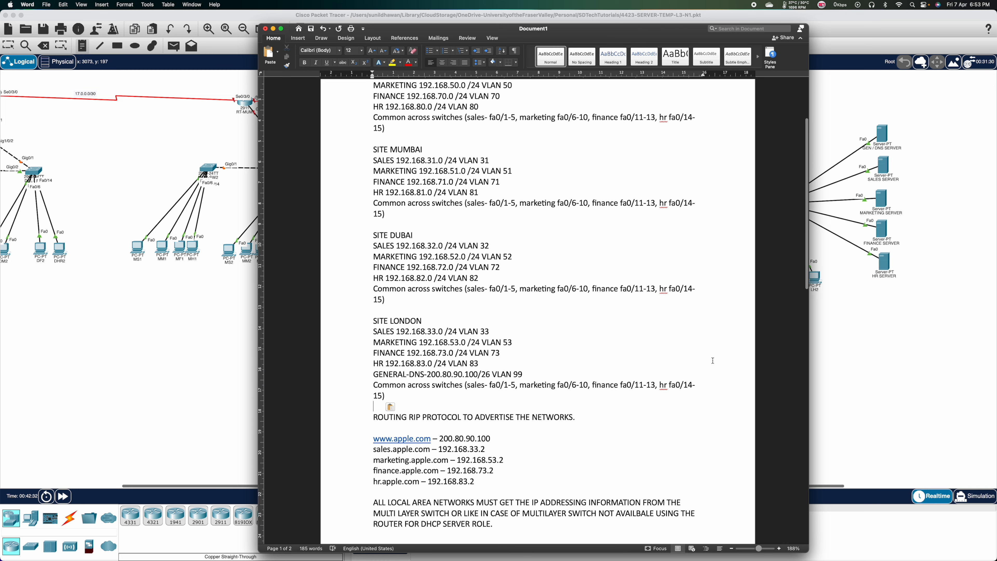
click(929, 310)
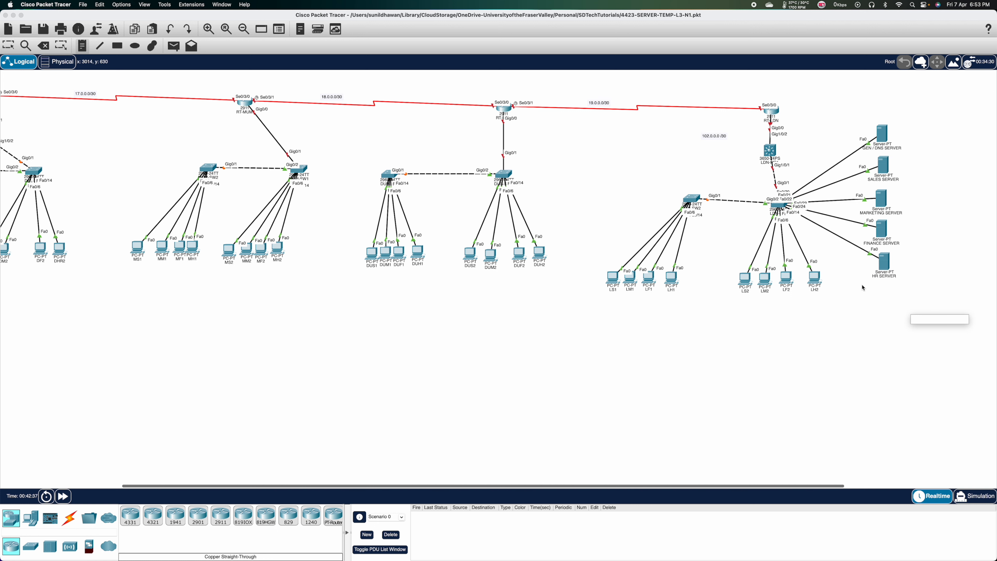
key(super+Tab)
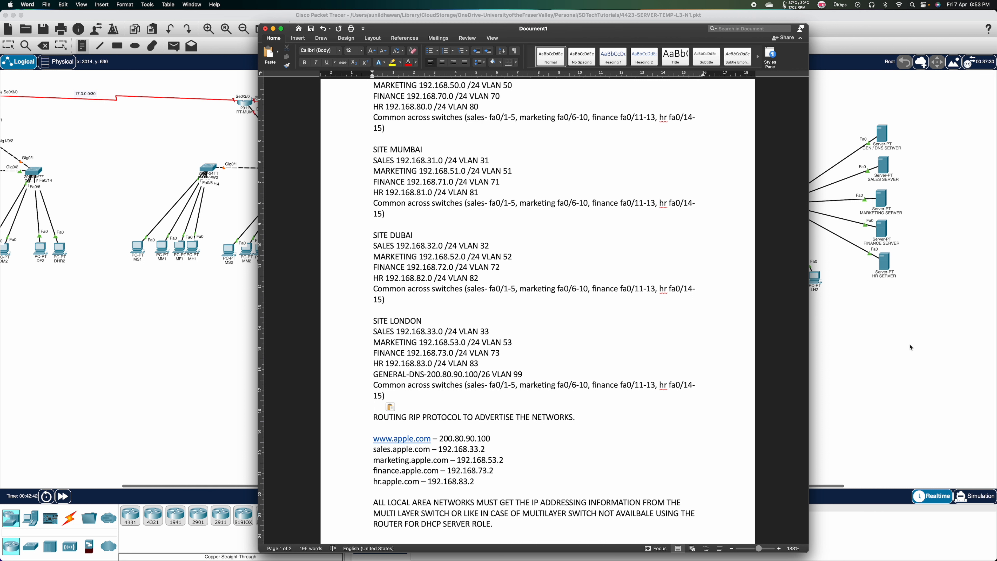
Leave Place Note mode in Packet Tracer, discarding the empty note box.
click(870, 330)
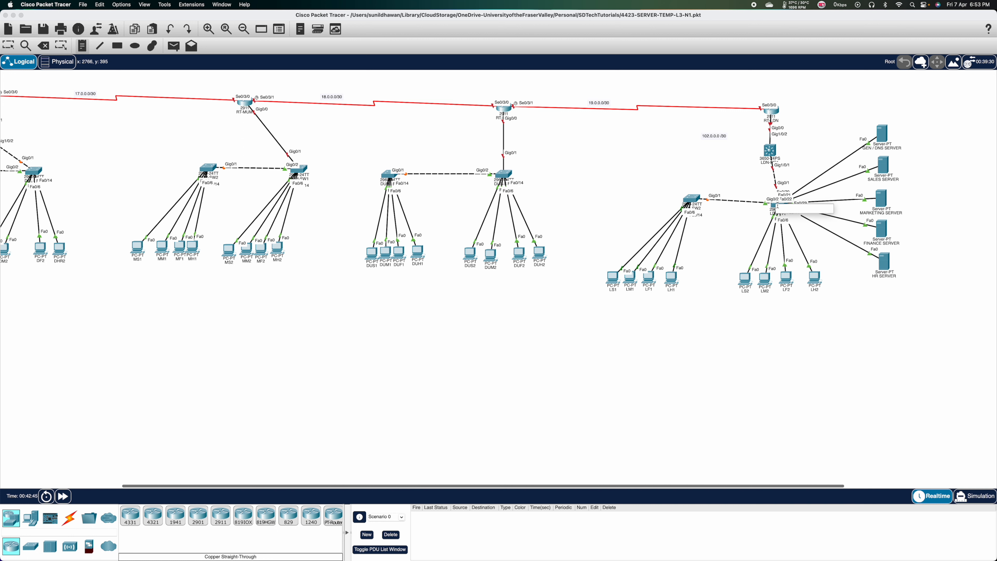
click(770, 215)
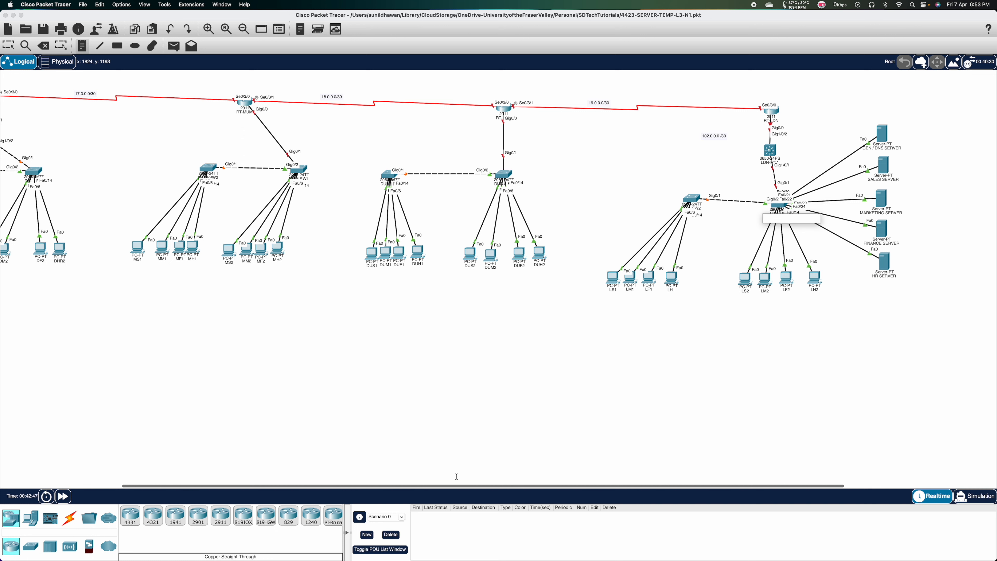
key(super+Tab)
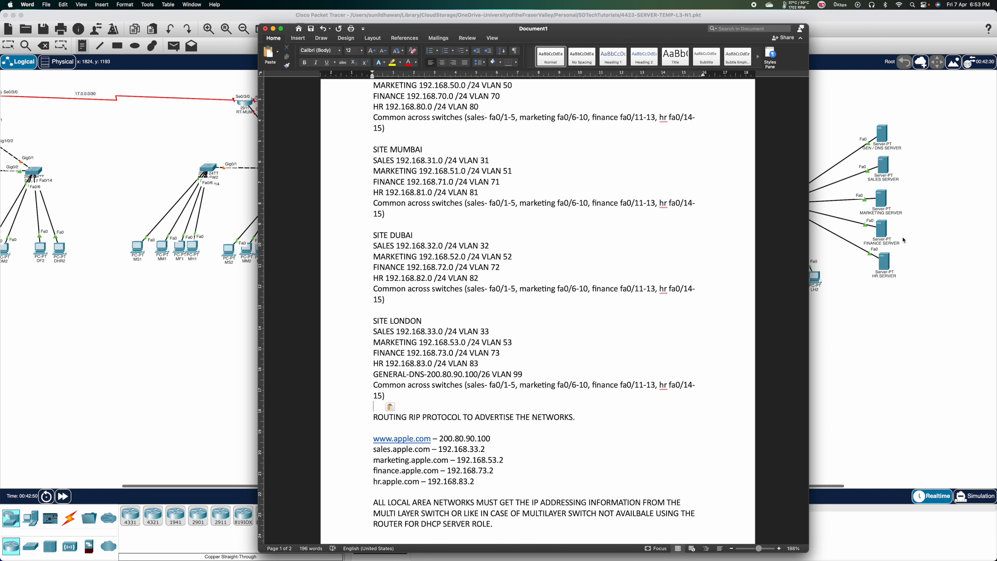
click(872, 307)
click(880, 138)
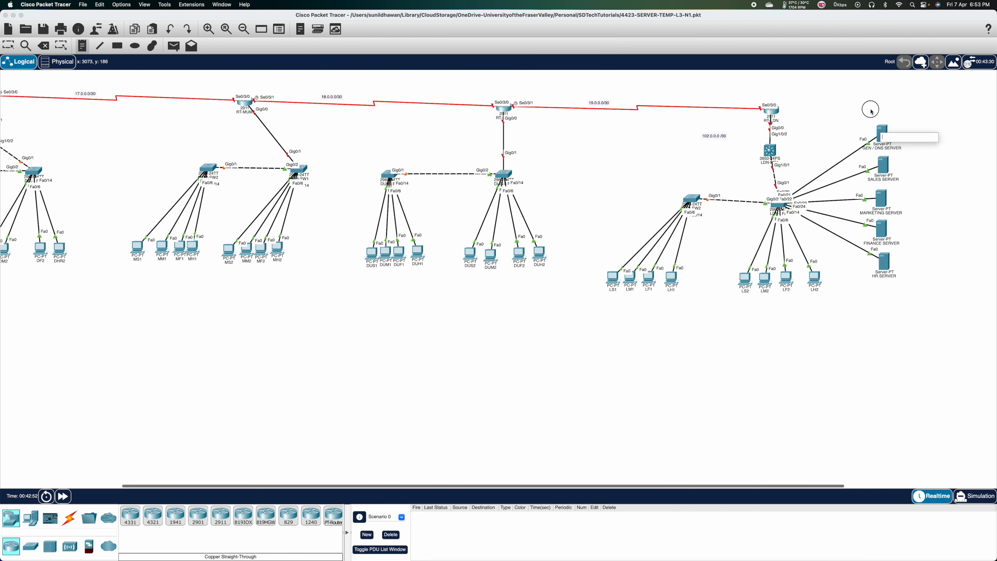
click(898, 108)
key(Escape)
key(Escape)
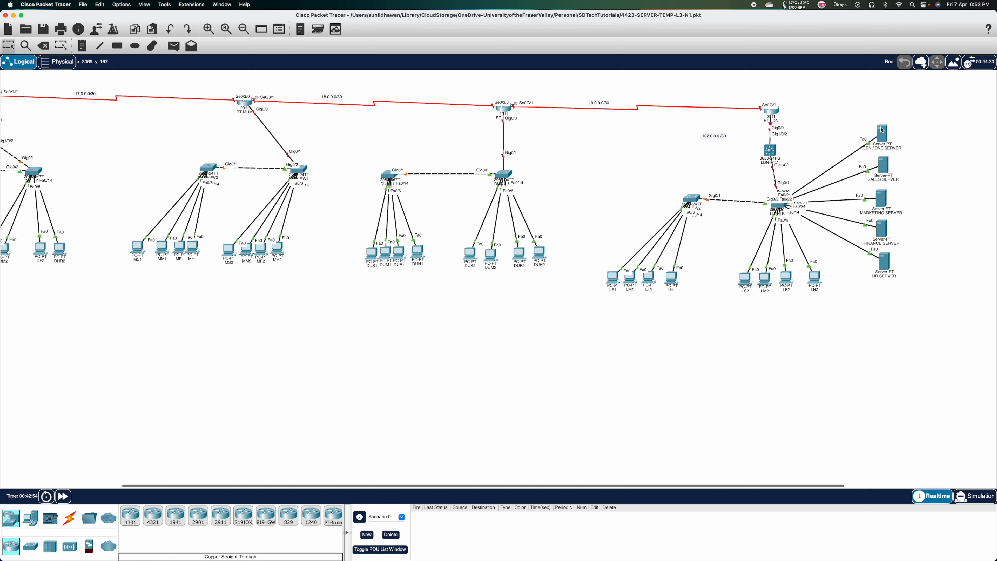
Drag the GEN/DNS and HR server icons into line with the other London servers.
mouse_move(882, 130)
mouse_down()
mouse_move(864, 117)
mouse_move(881, 131)
mouse_up()
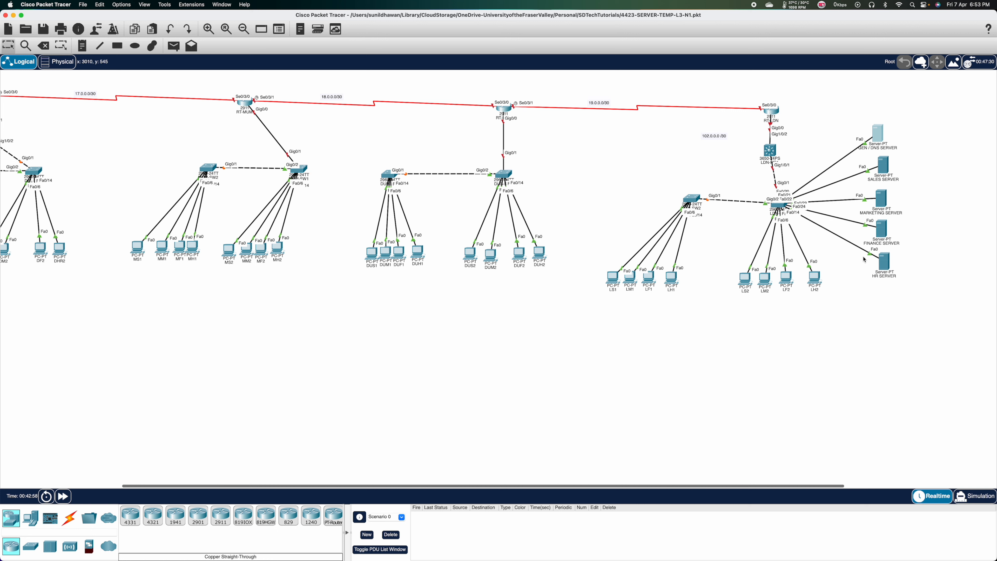
mouse_move(886, 262)
mouse_down()
mouse_move(883, 244)
mouse_move(888, 251)
mouse_up()
key(super+Tab)
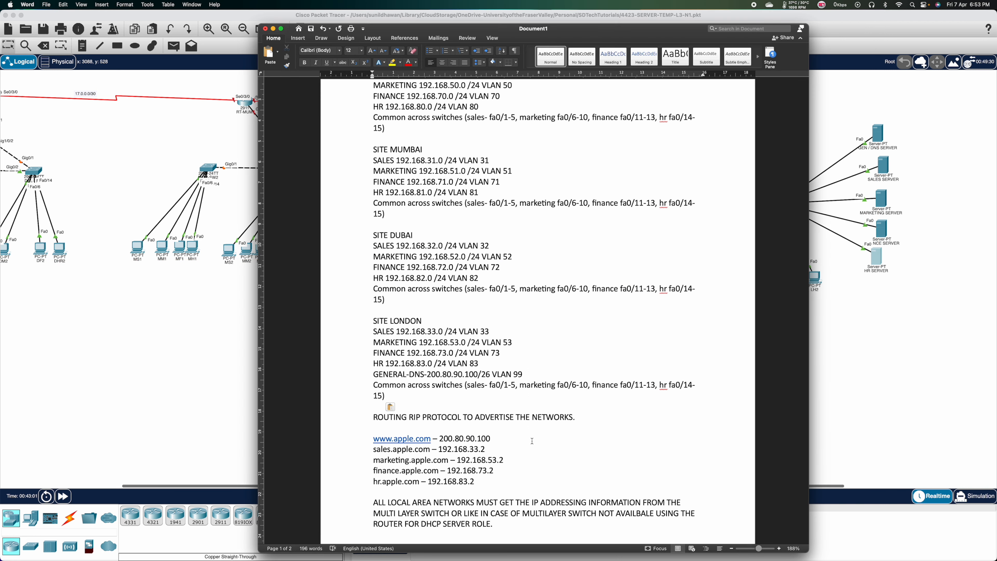
scroll(506, 477, down, 4)
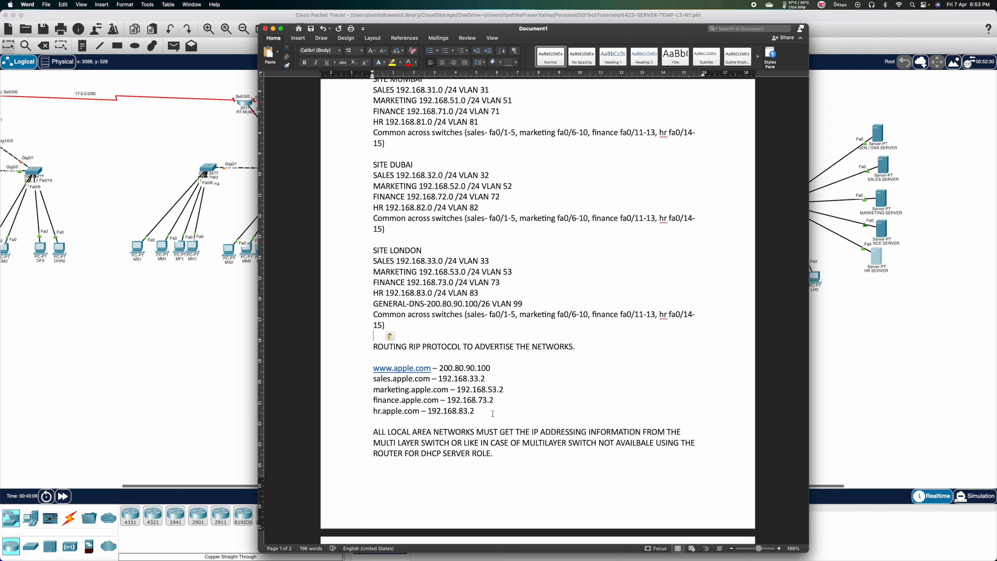
Type 'FA0/20 -GEN SERVER' and 'FA0/21- SALES SERVER' on separate lines below the London block.
text(fa)
key(BackSpace)
key(BackSpace)
key(Caps_Lock)
text(FA-/)
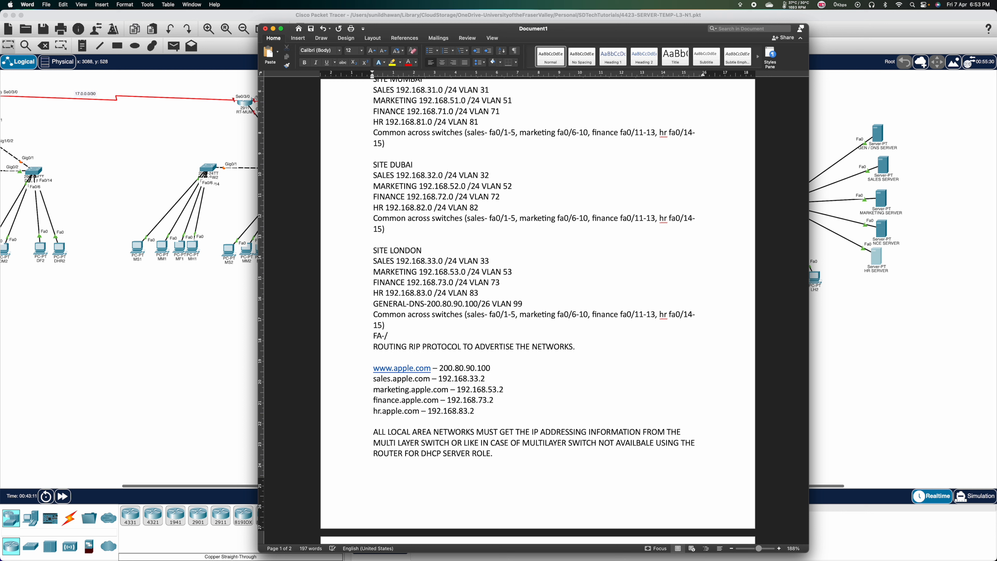
key(BackSpace)
text(0/20 -GEN SERVER)
key(Return)
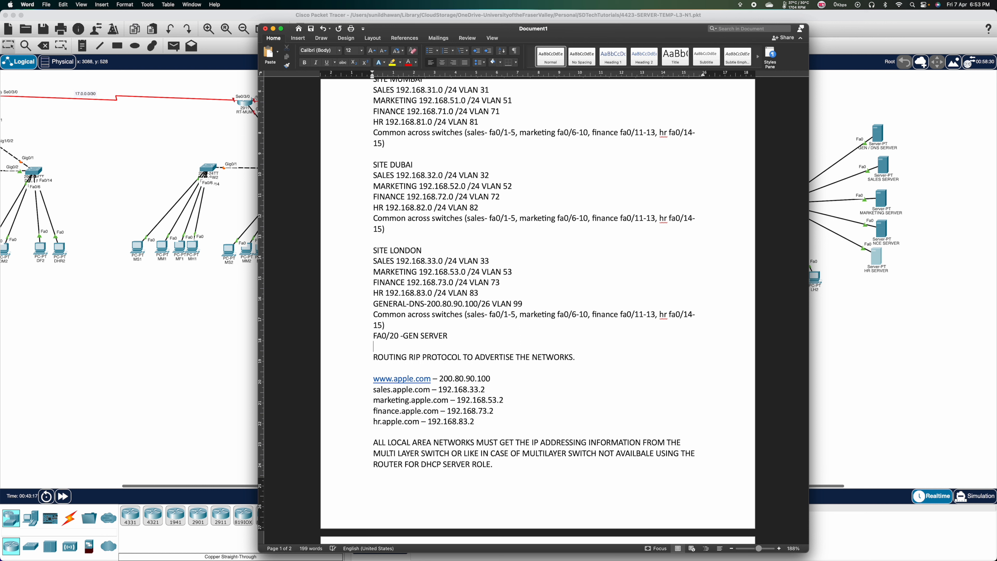
text(FA0/21)
key(BackSpace)
key(BackSpace)
text(- SALES SERVER)
key(Return)
Add lines FA0/22-MARKETING SERVER, FA0/23-FINANCE SERVER and FA0/24- HR SERVER.
text(FA0/)
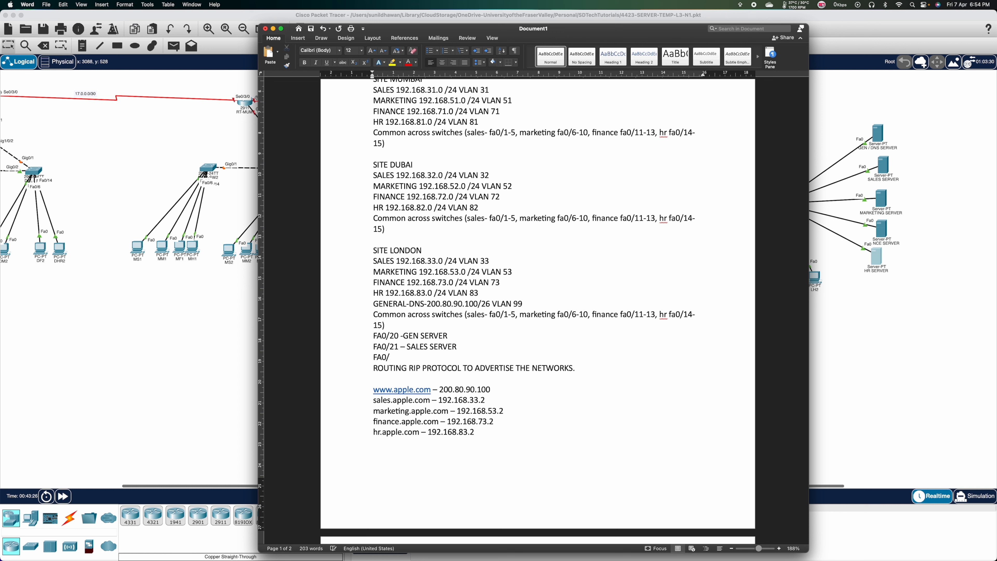
text(211)
key(BackSpace)
text(2)
text(-MARKEIN)
key(BackSpace)
key(BackSpace)
text(TING SERVER)
key(Return)
text(FA0/)
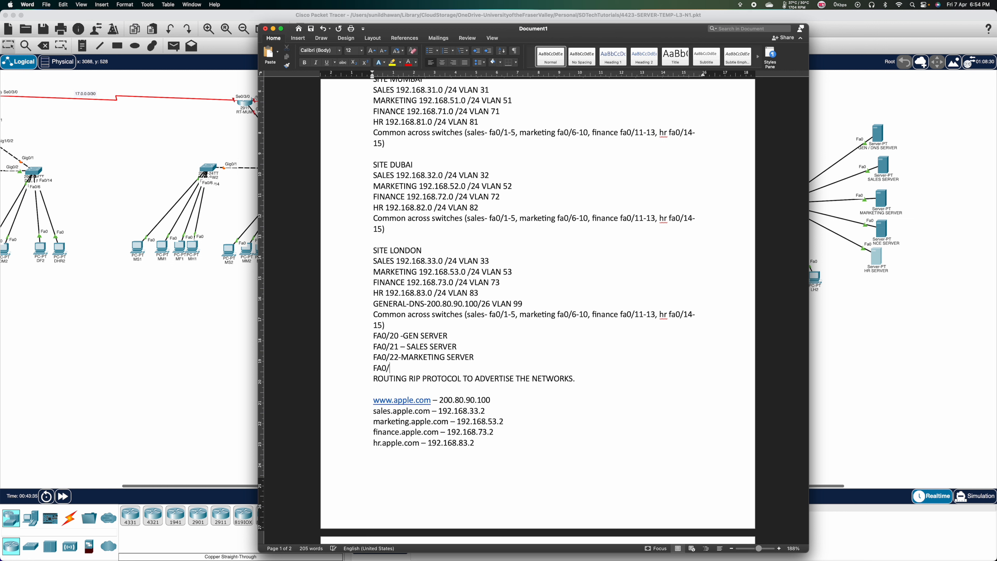
text(23-FINANCE SERVER)
key(Return)
text(FA0/24)
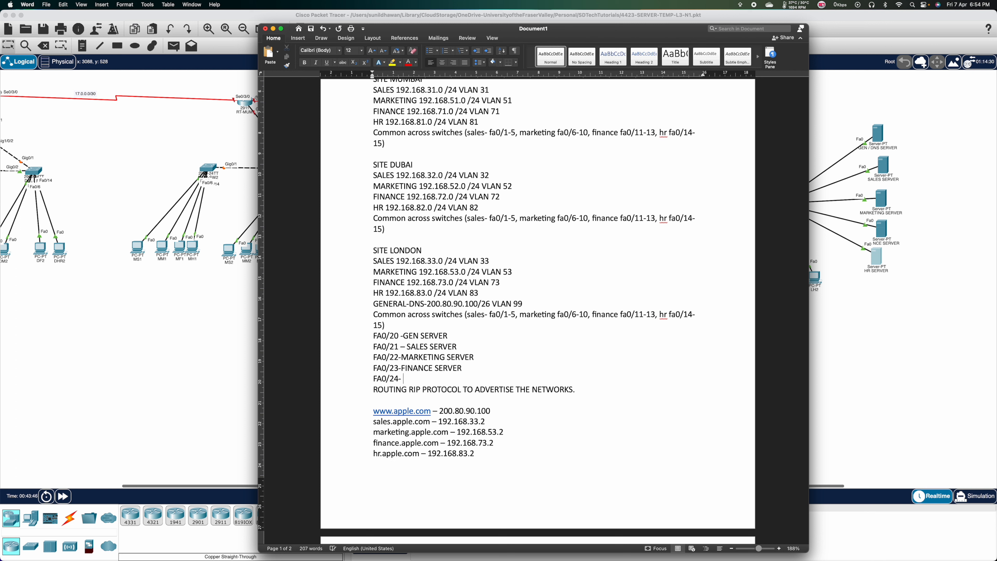
text(- HR SERVER)
Scroll through the plan, then switch to and scroll the Packet Tracer topology.
scroll(524, 367, down, 5)
scroll(524, 367, up, 8)
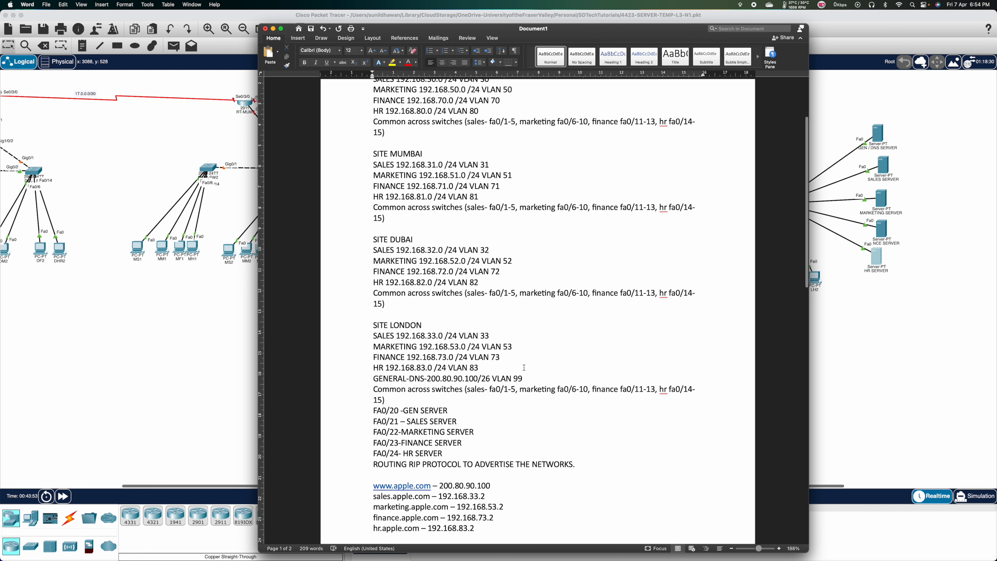
scroll(524, 367, down, 1)
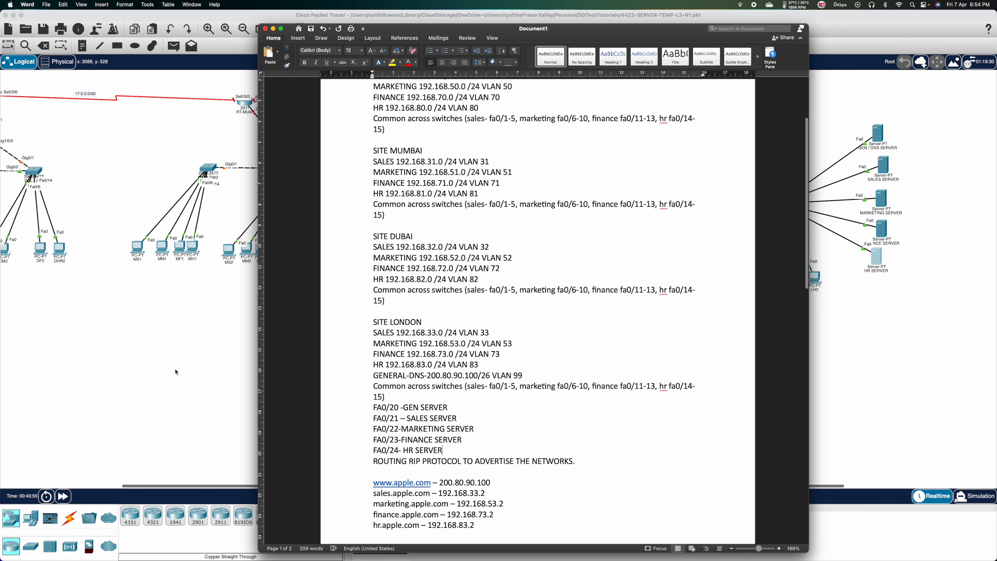
click(185, 352)
scroll(182, 202, left, 4)
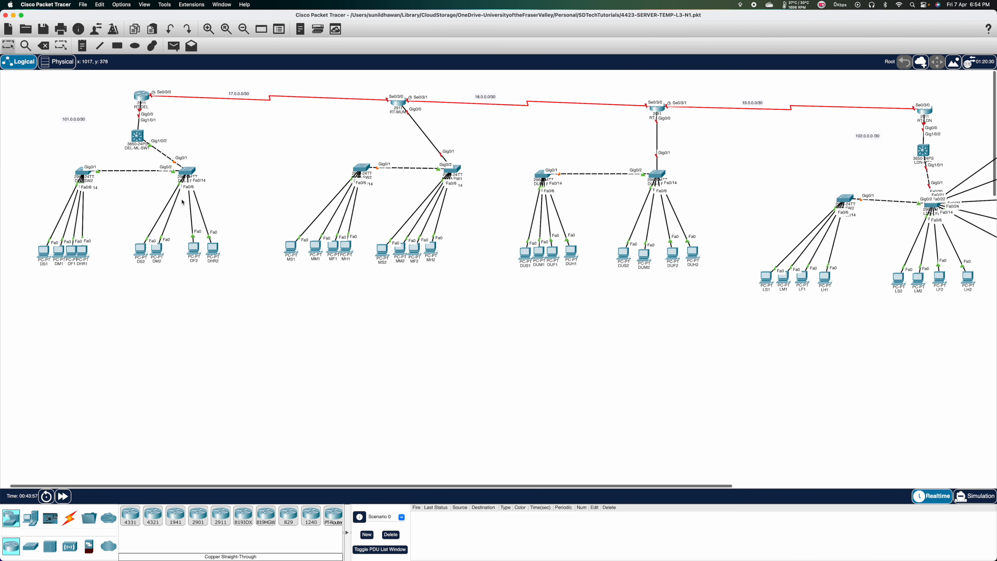
scroll(183, 202, right, 2)
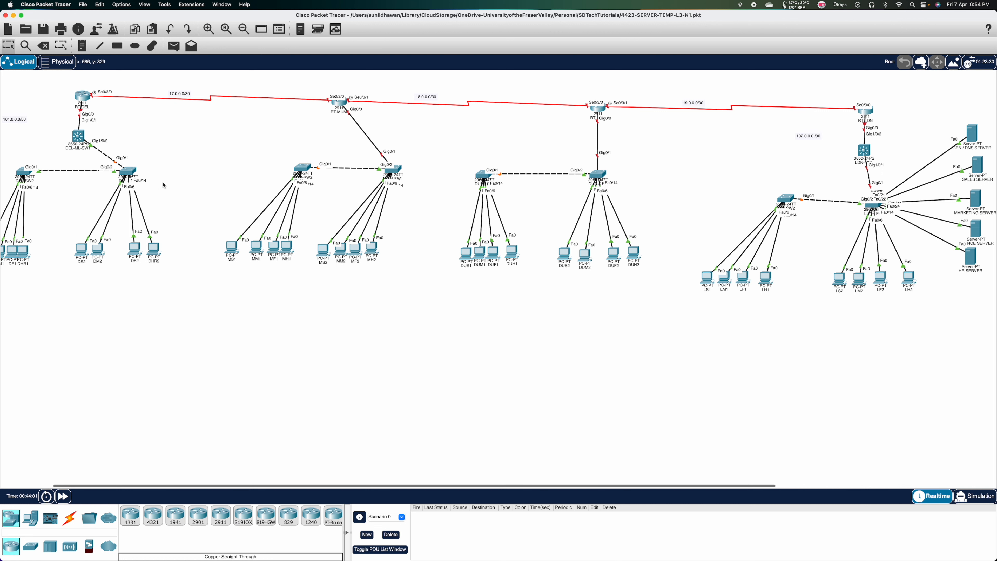
Scroll the Word plan to the top and start a new document headed '#CONFIGURATION FOR SITE -DELHI'.
key(super+Tab)
scroll(420, 138, up, 3)
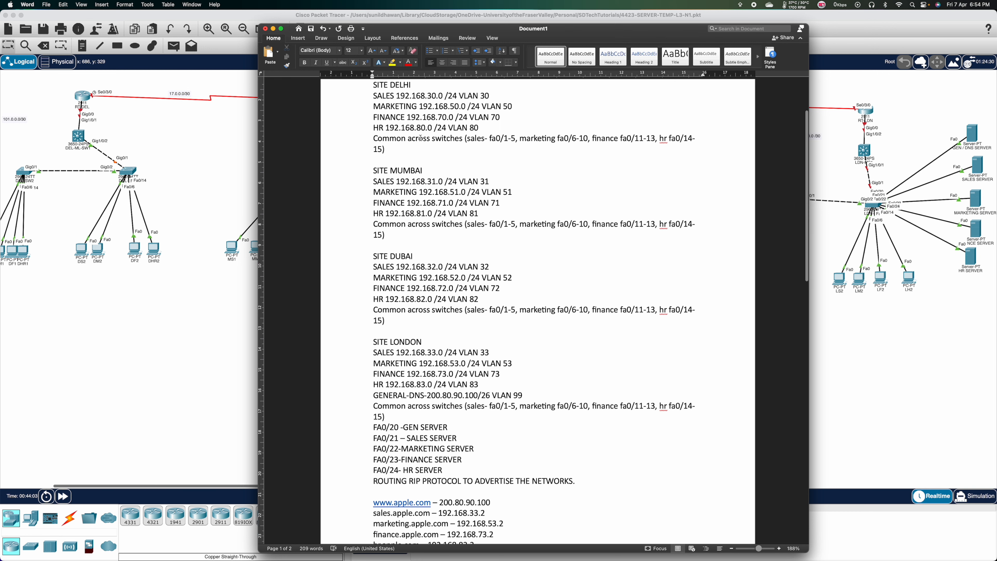
scroll(420, 137, up, 2)
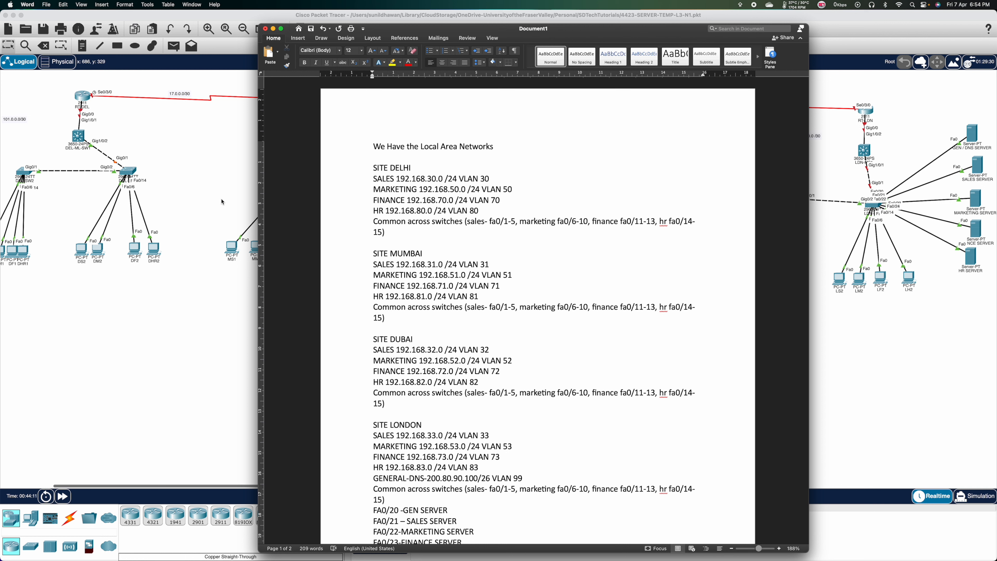
key(super+n)
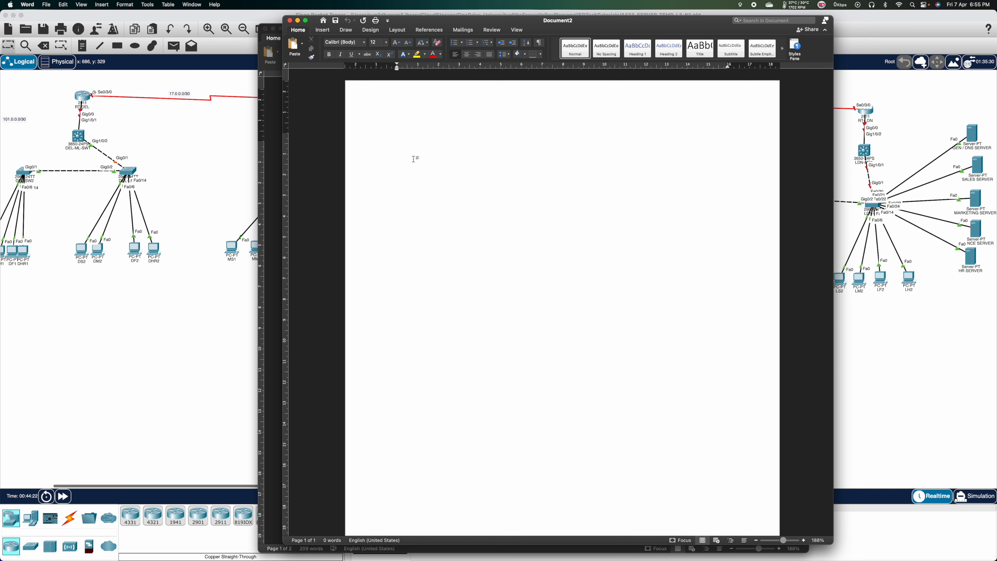
text(#CONFIGURATION FOR )
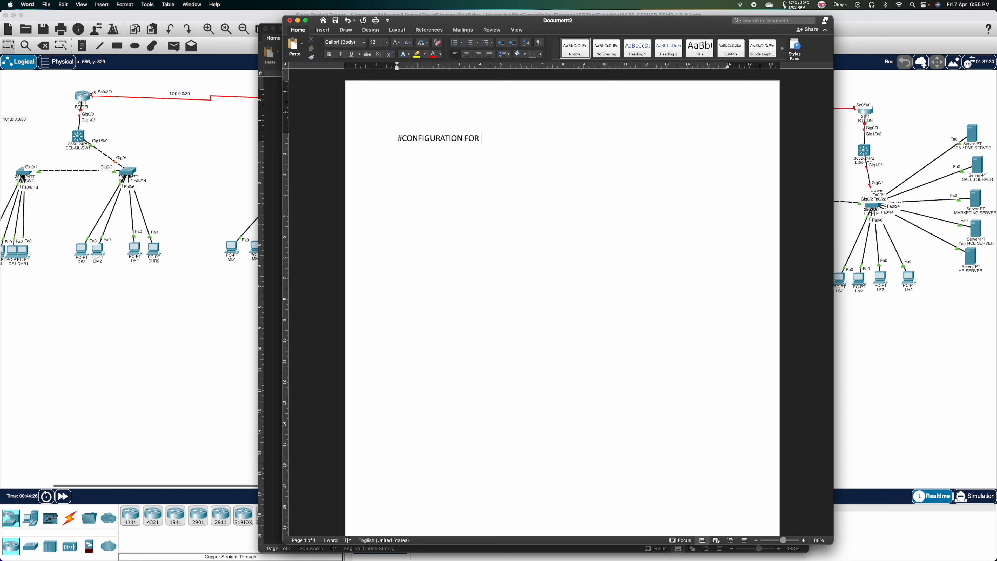
text(SITE -DELHI)
Add a second heading '#CONFIGURTION FOR RT-DEL' and open router RT-DEL in Packet Tracer.
key(Return)
text(#CONFIGURTIO)
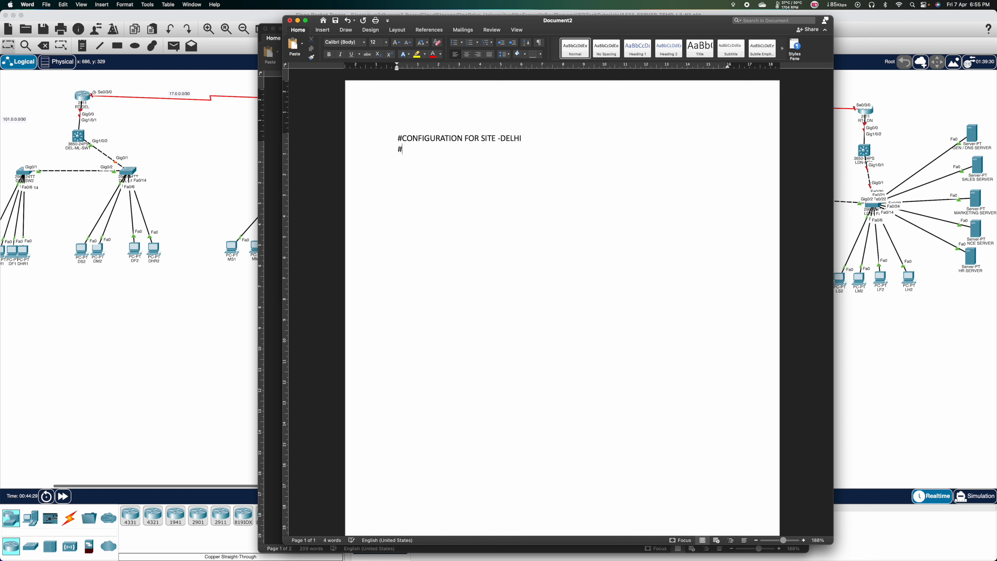
text(N FOR RT)
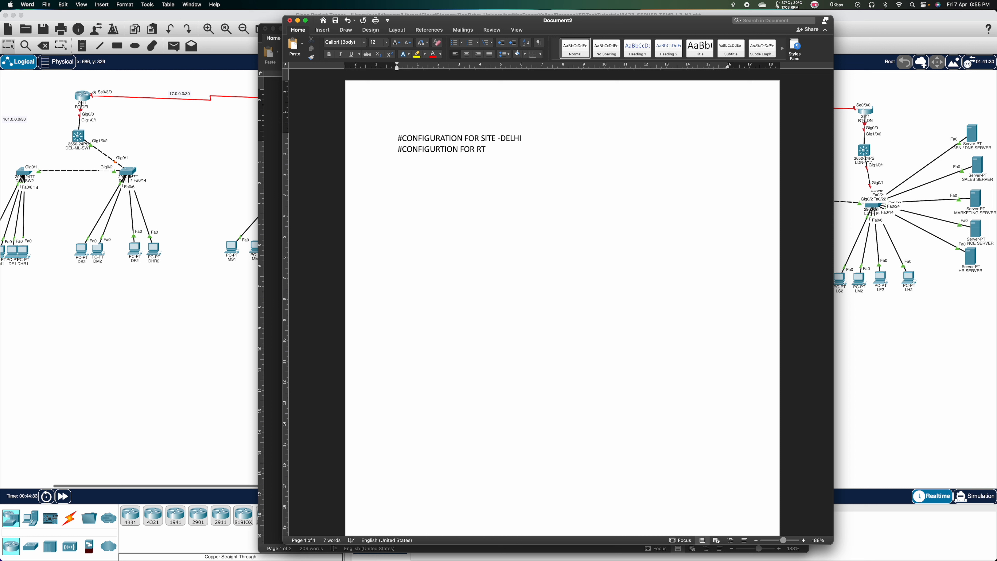
text(-)
key(BackSpace)
text(-DE;)
key(BackSpace)
key(BackSpace)
text(L)
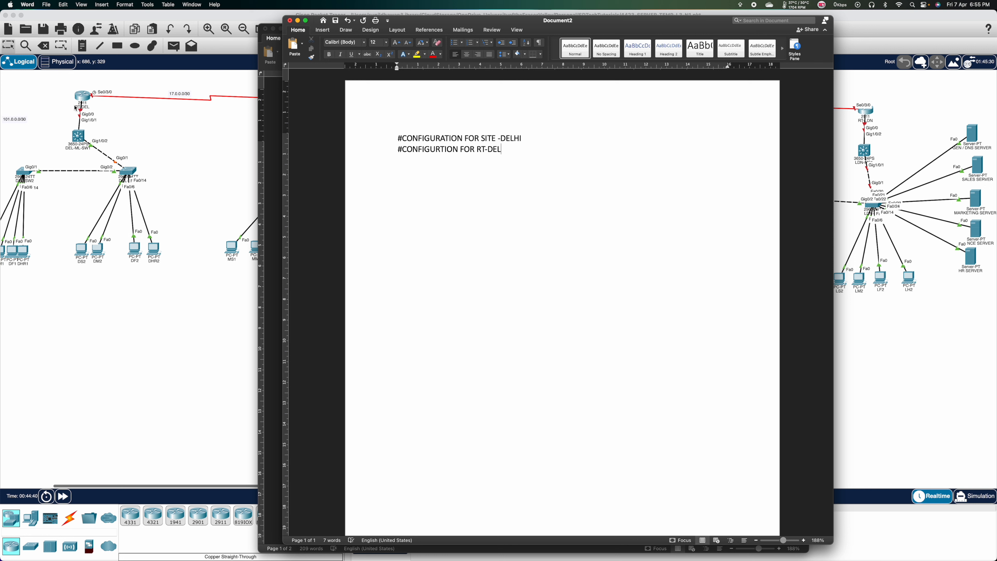
click(87, 100)
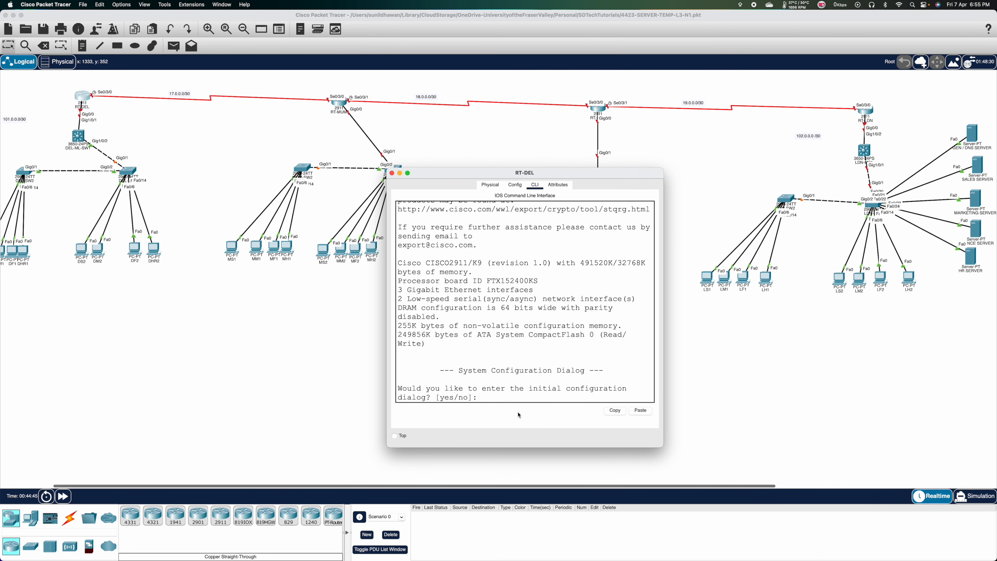
Answer NO to RT-DEL's initial configuration dialog, then return to the Word script.
text(NO)
key(Return)
key(Return)
key(Return)
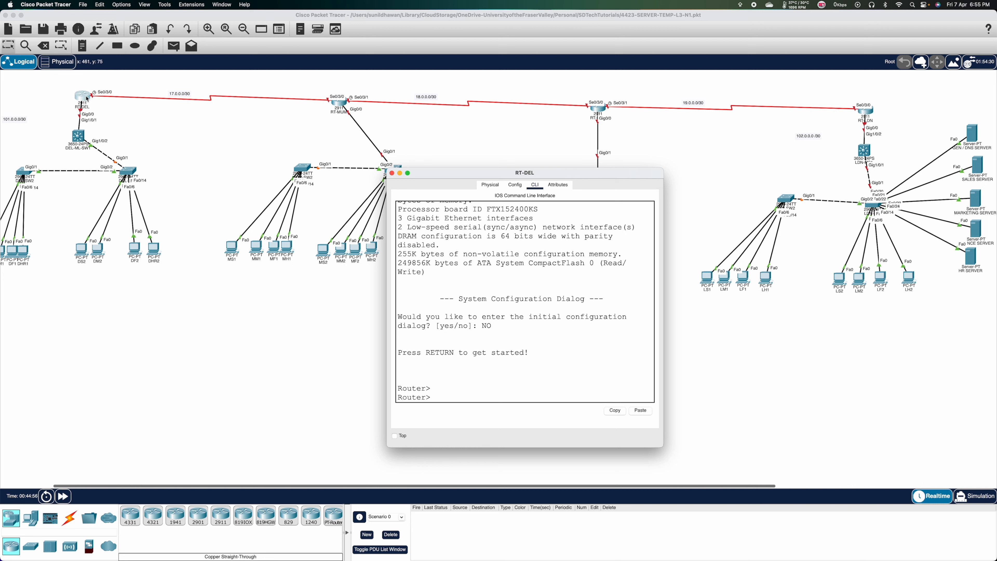
key(super+Tab)
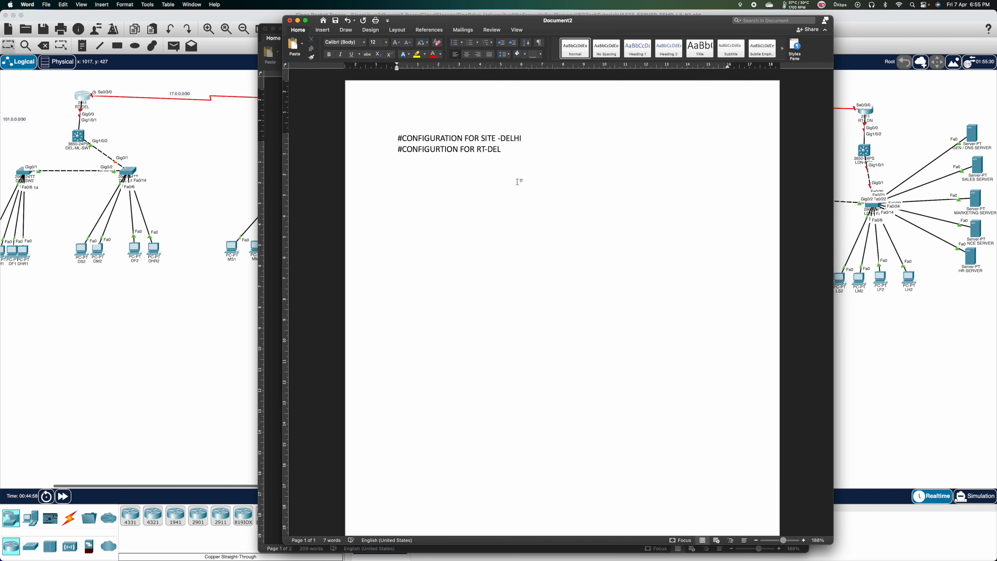
Type the opening commands EN, CONF T and HOST RT-DEL on separate lines.
text(EN)
key(Return)
text(CONF T)
text(HOST RT)
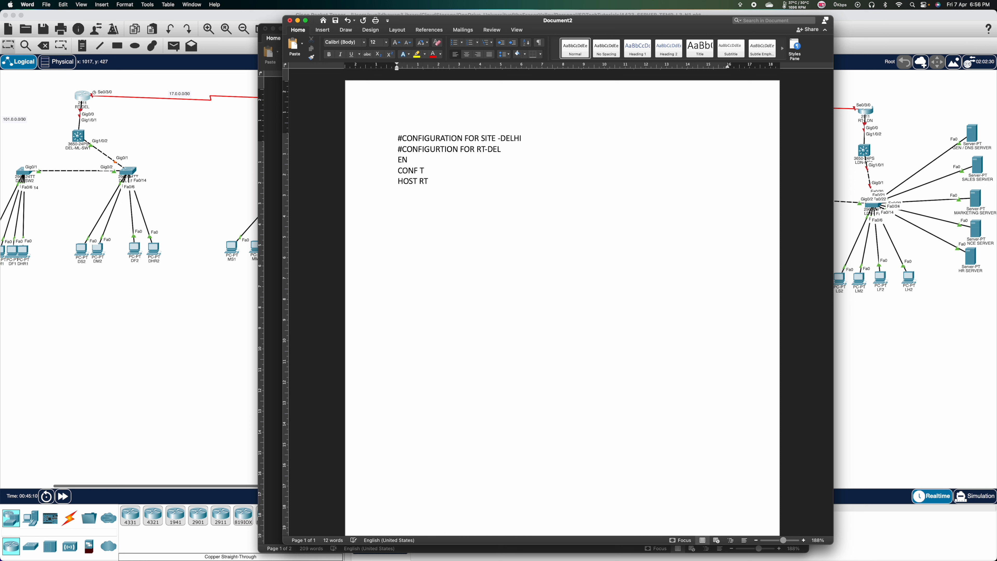
text(-DEL)
key(Return)
Add INT SE0/3/0 with CLOCK RATE 128000 and IP ADD 17.0.0.1 255.255.255.252.
text(INT SE0/3/0)
key(Return)
text(CLOCK RATE )
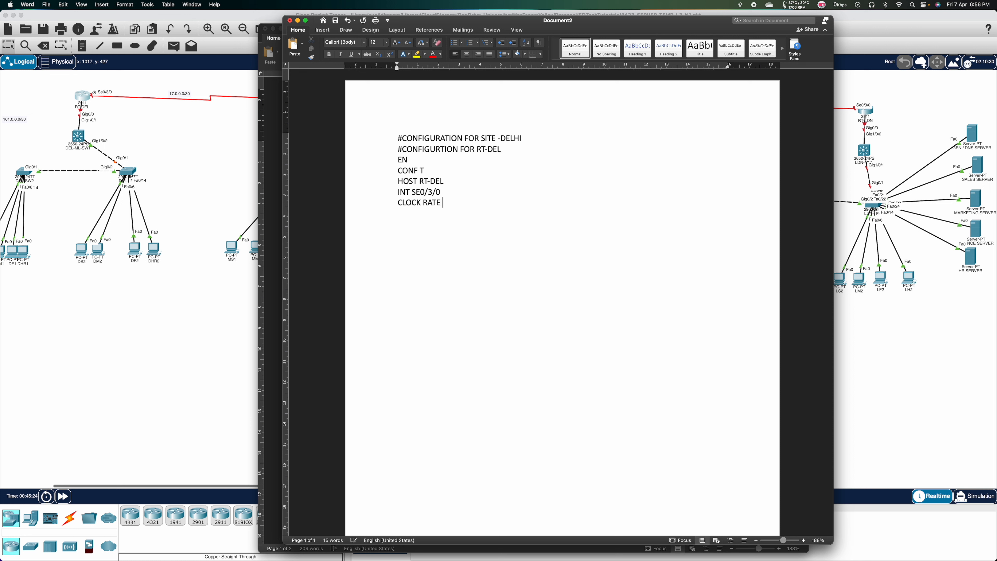
text(128000)
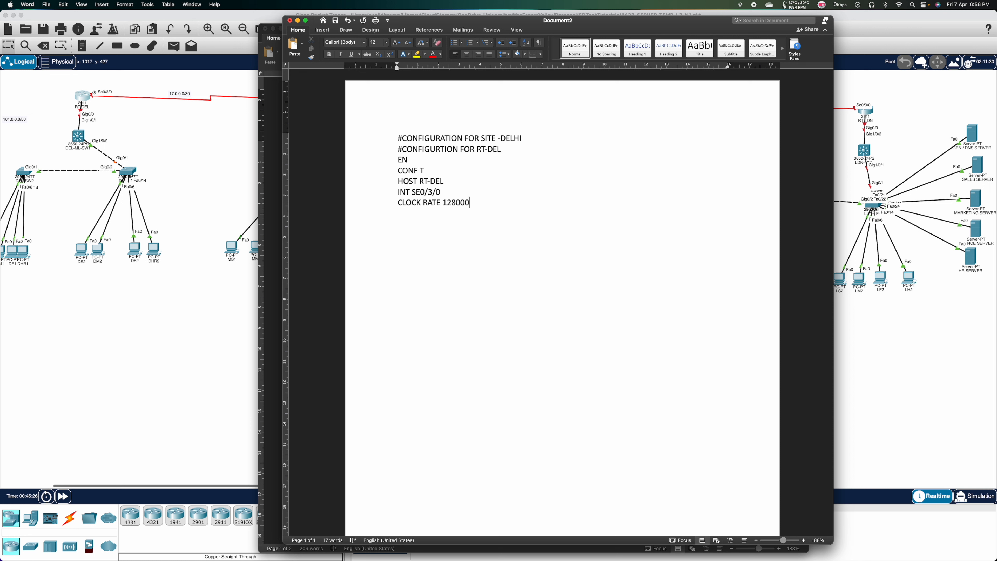
key(Return)
text(IP ADD)
text(17.0)
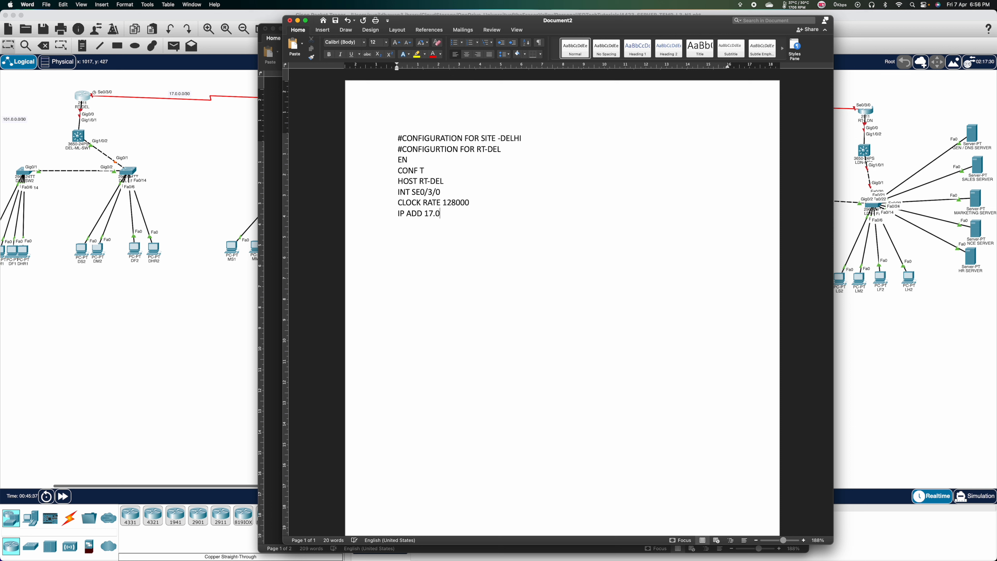
text(.0.1 255.255.255.252)
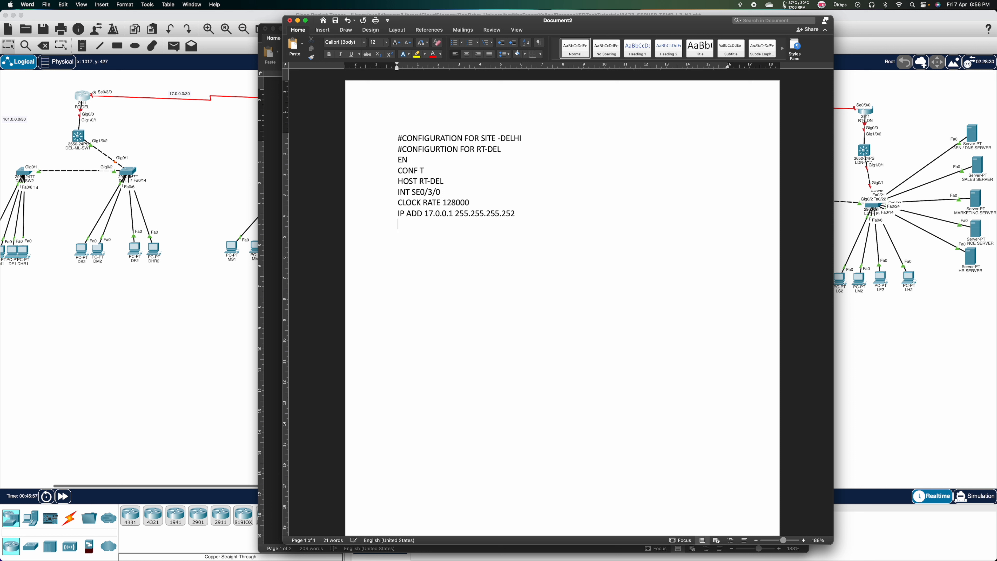
Add NO SH, INT GI0/0 with IP ADD 101.0.0.2 255.255.255.252 and NO SH, then ROUTER RIP.
text(NO SH)
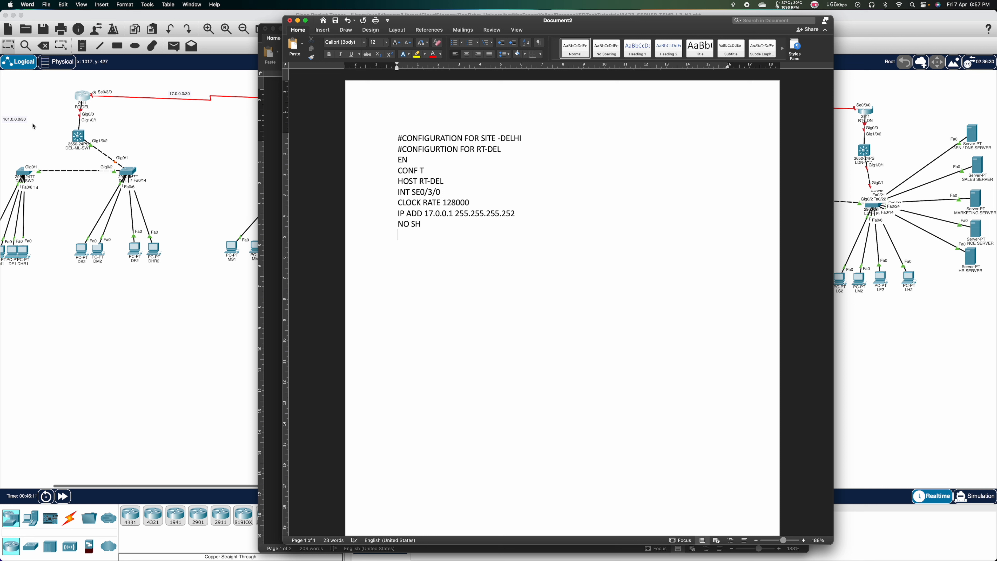
text(INT GI)
text(0)
text(/0 )
text(IP ADD)
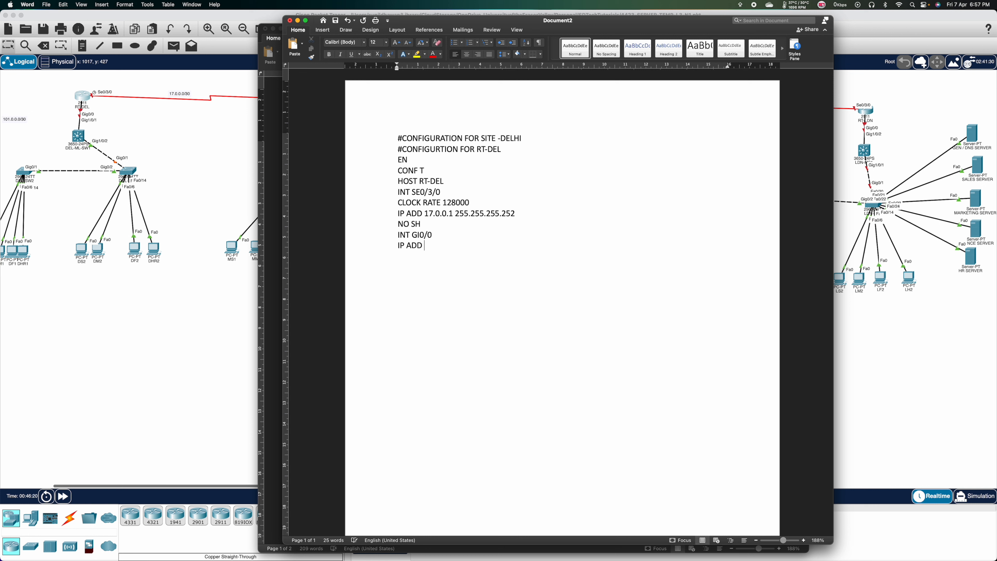
text( 101.0.0.2 255.255.255.252)
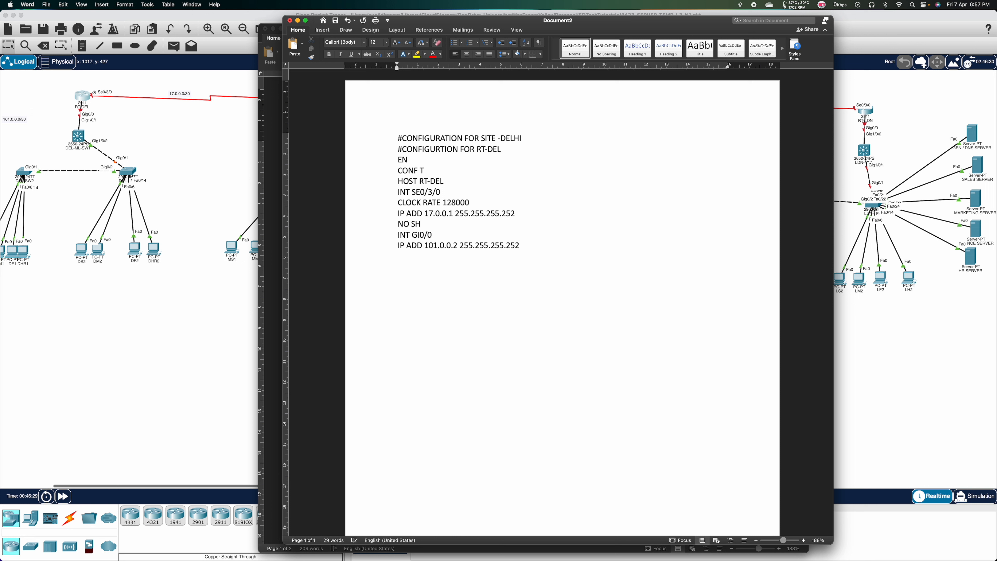
key(Return)
text(NO SH)
key(Return)
text(ROUTER RIP)
key(Return)
key(Return)
Add NO AUTO-SUMMARY and the RIP networks 17.0.0.0 and 101.0.0.0.
text(NO AUTO)
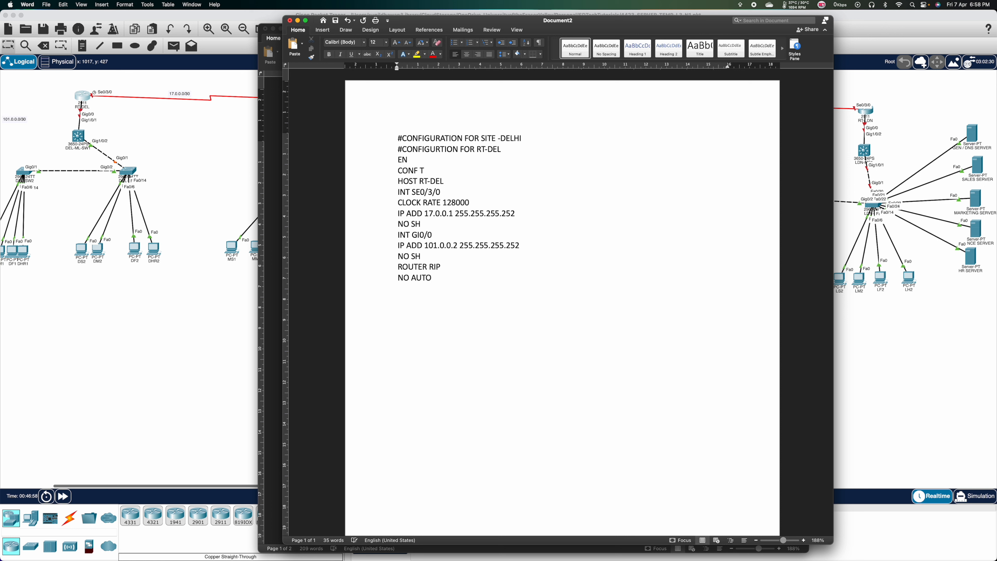
text(-SUMMARY)
key(Return)
text(NETWORK 17.0.0.0)
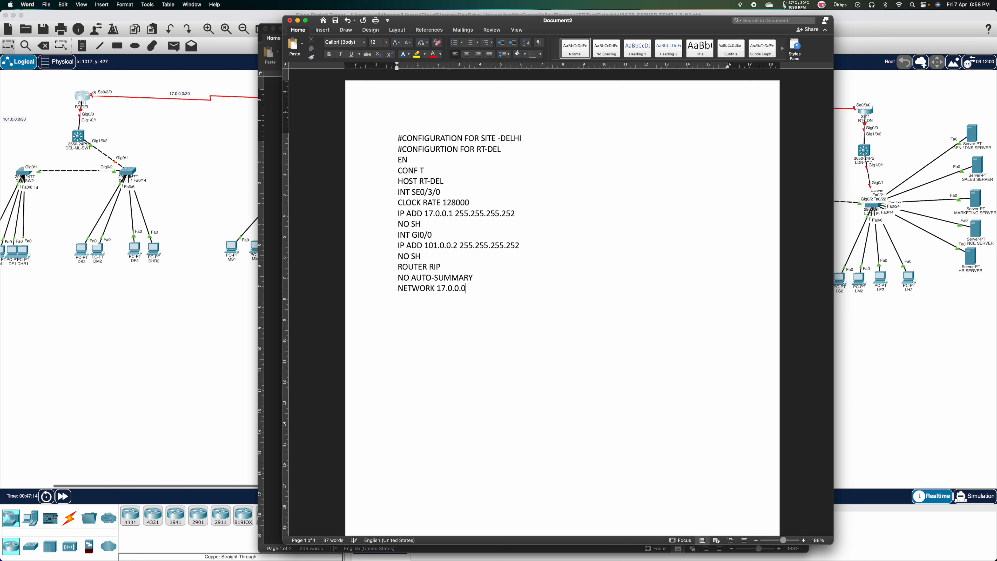
key(Return)
text(NETWORK 101.0.0.0)
key(Return)
End the script with DO WR MEM and copy the RT-DEL commands from EN onward.
text(DO WR MEM)
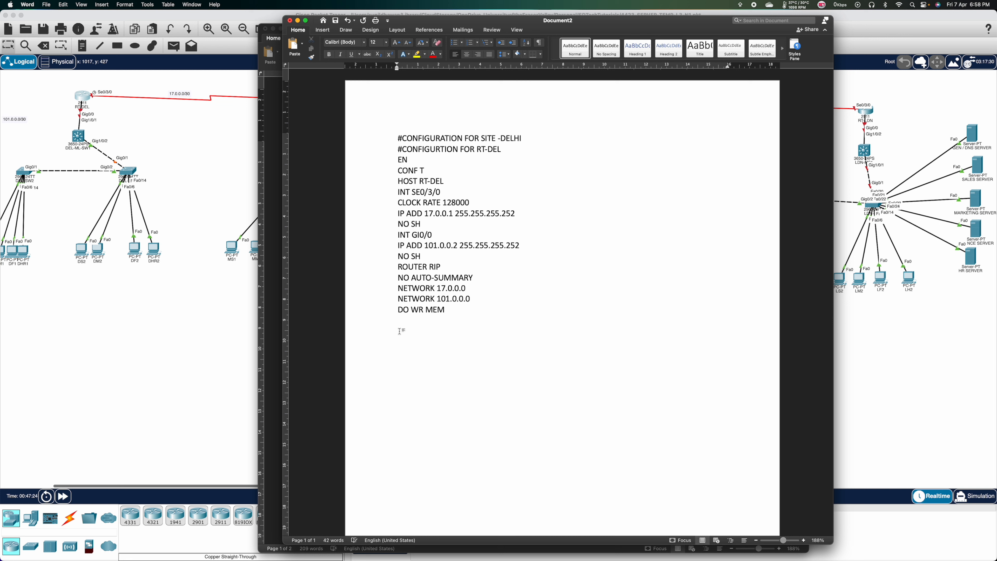
drag(463, 311, 389, 161)
key(super+c)
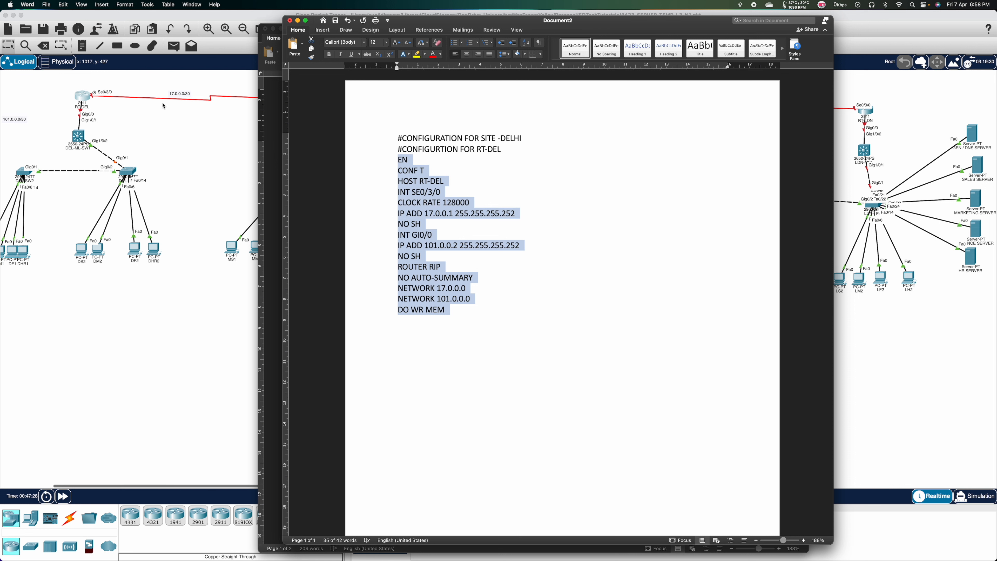
Paste the copied RT-DEL script into the router's CLI, run it, and close the device window.
click(87, 97)
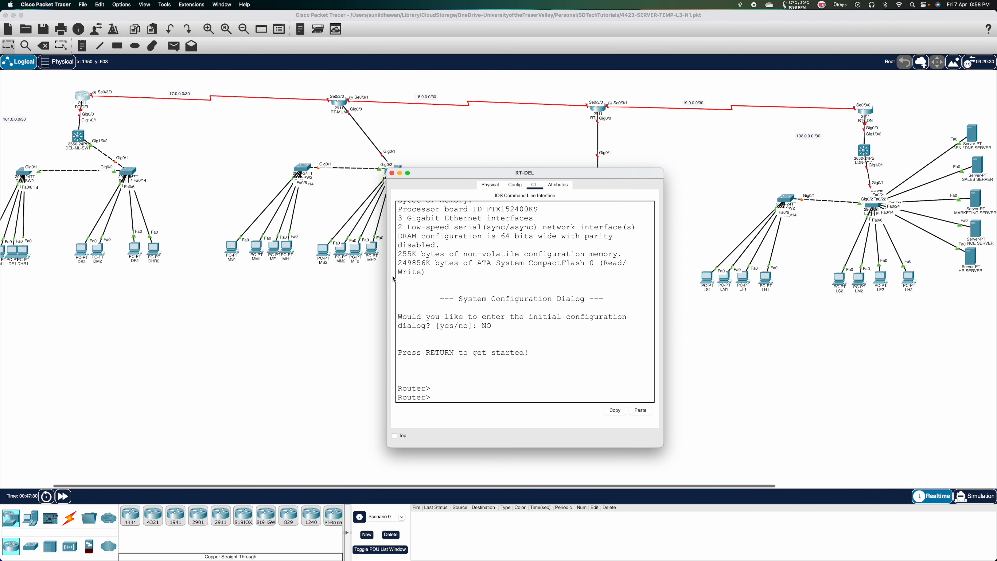
click(483, 303)
click(640, 410)
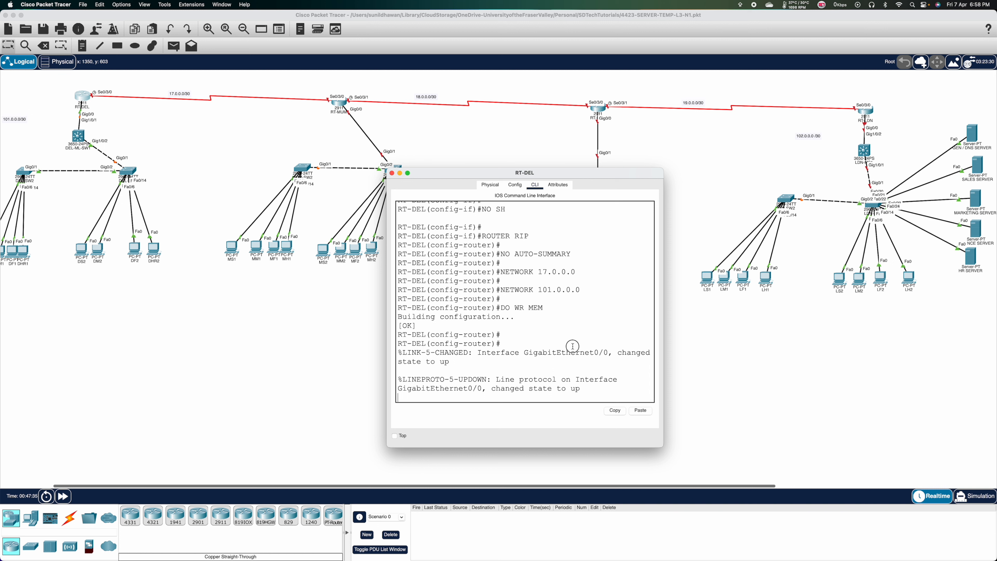
key(Return)
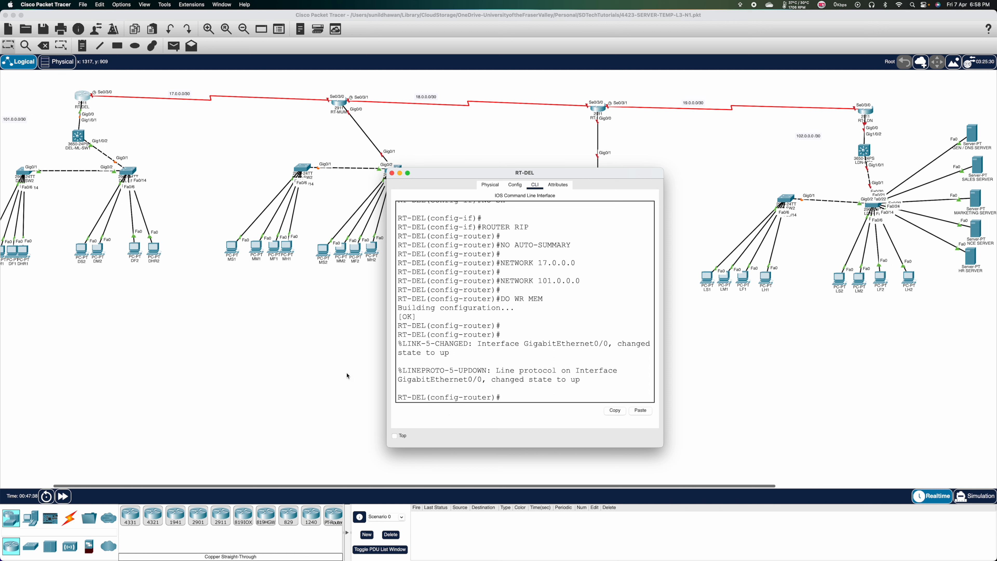
key(super+w)
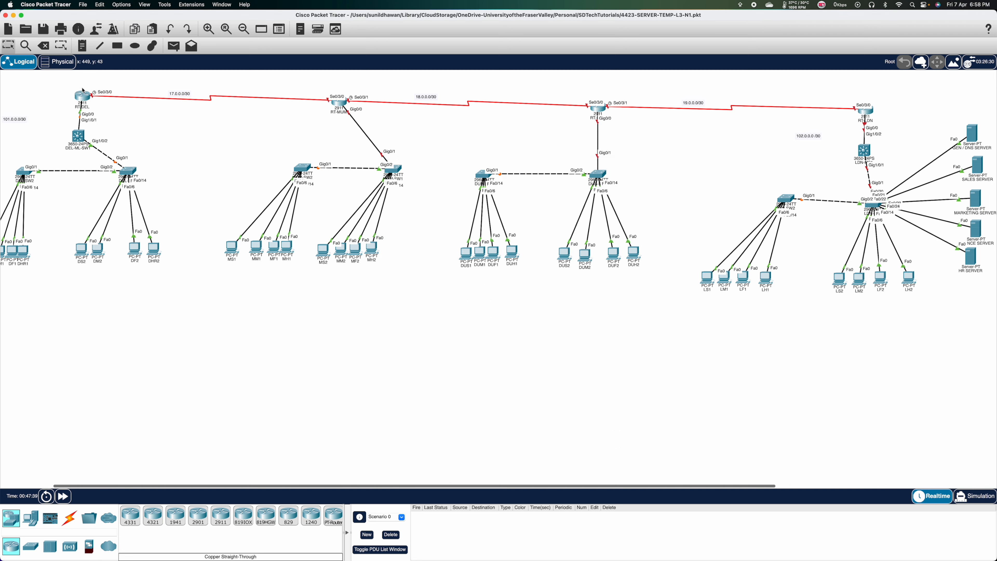
mouse_move(83, 98)
Back in Word, add a '#CONFIGURATION FOR DEL-ML-SW1' heading followed by EN.
key(super+Tab)
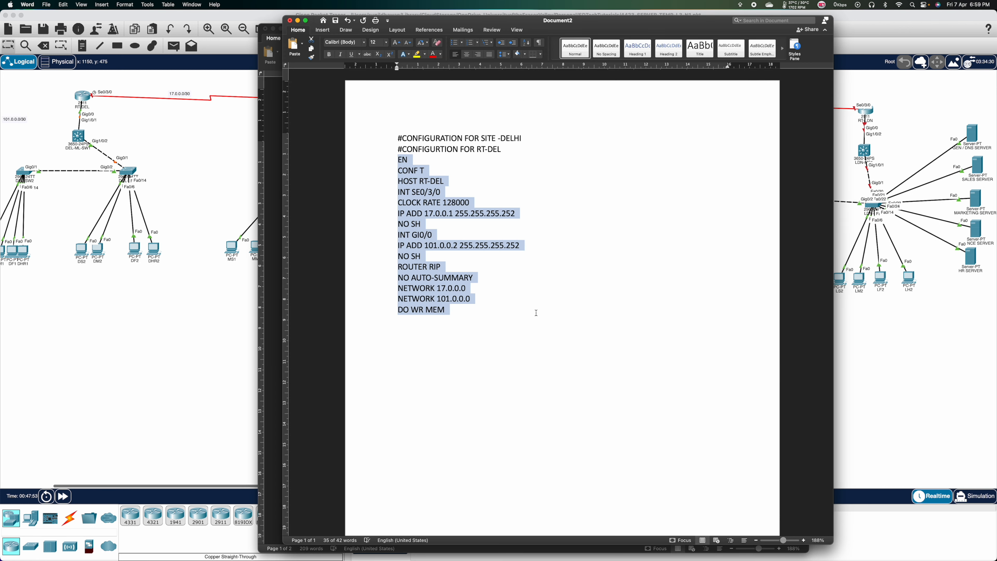
click(506, 326)
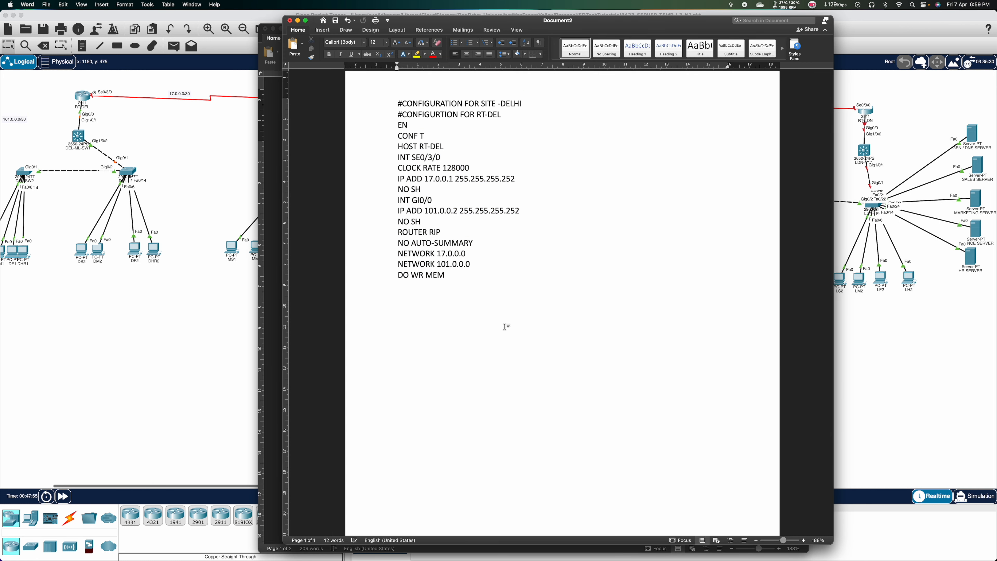
key(Return)
key(Return)
text(#CONFIGURATION FOR DEL-ML)
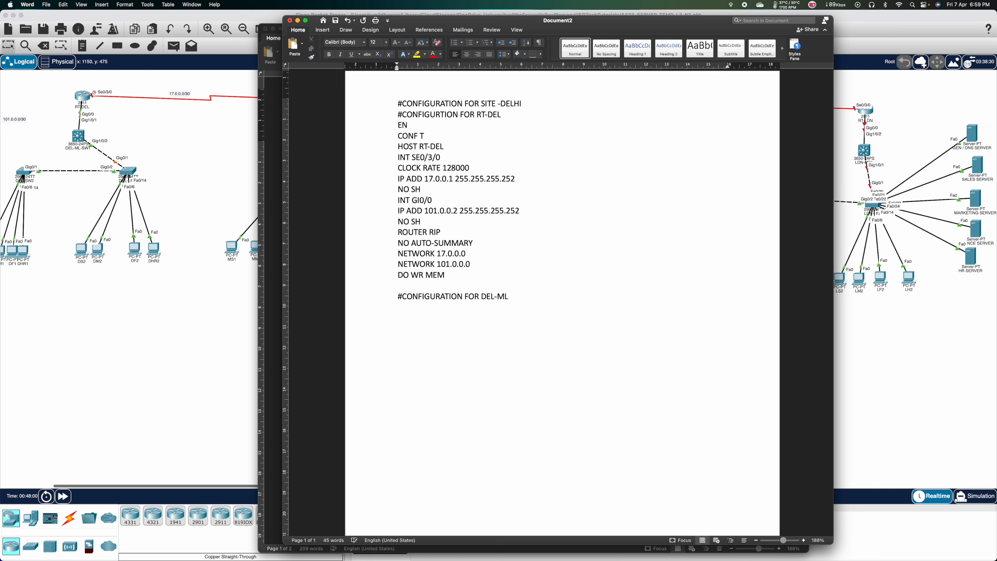
text(-SW1)
key(Return)
text(EN)
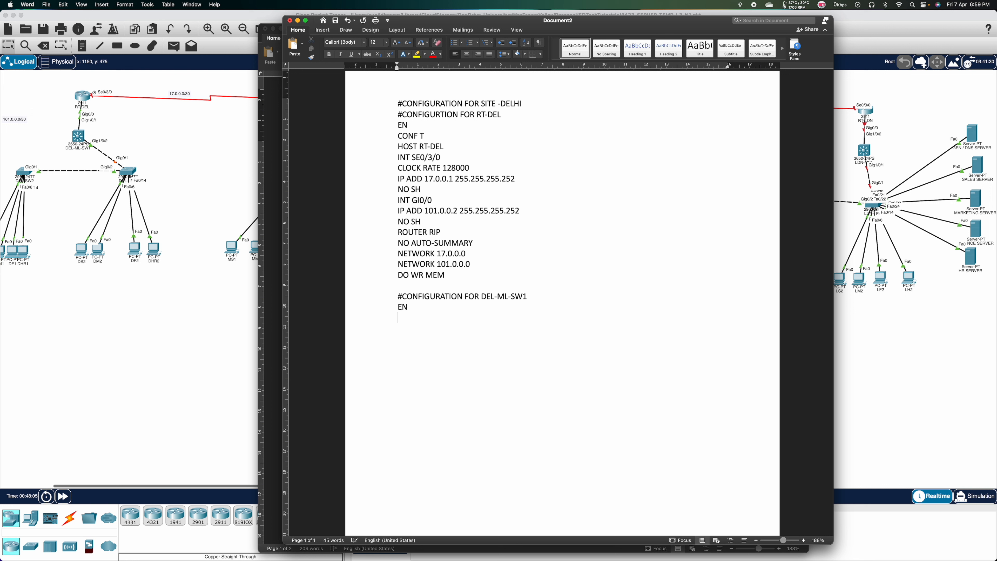
key(Return)
Add CONF T, HOST DEL-ML-SW1, IP ROUTING and INT GI1/0/1 lines.
text(CONF T)
key(Return)
text(HOST DEL-ML-SW1)
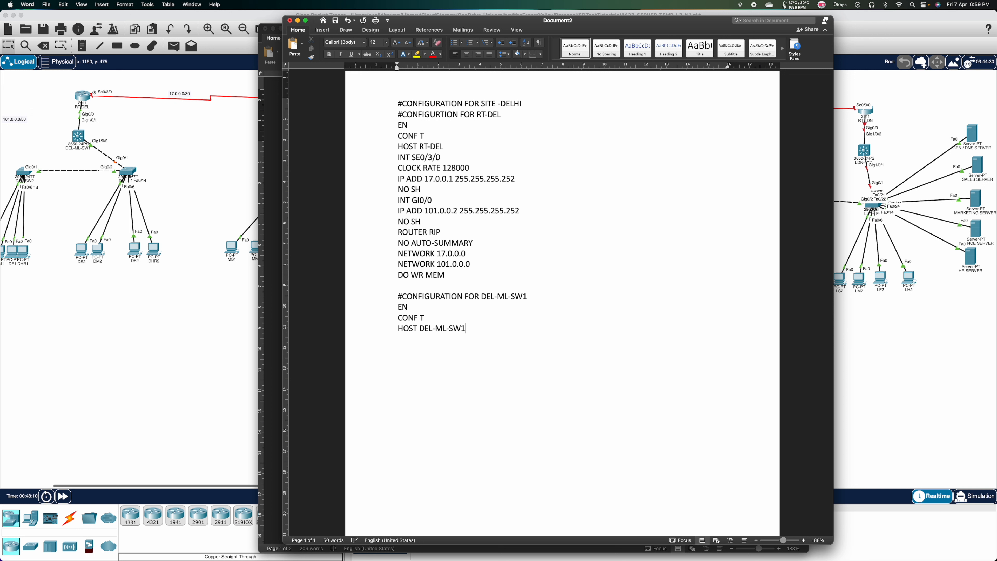
key(Return)
text(IP ROUTING)
key(Return)
key(Return)
text(INT GI1/0/1)
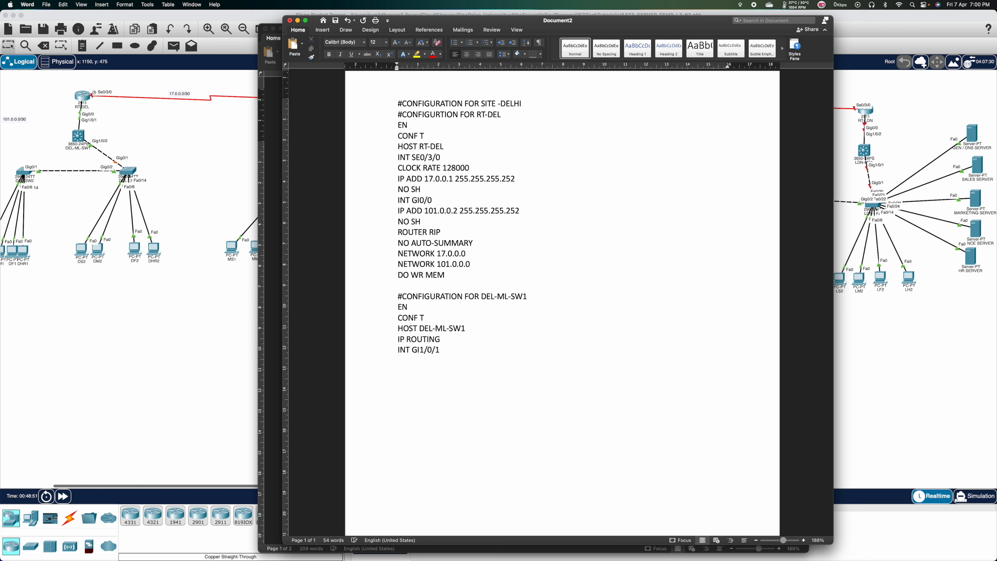
key(Return)
Make GI1/0/1 a routed port with NO SWITCHPORT and IP ADD 101.0.0.1 255.255.255.252.
text(NO SWITCHPORT)
key(Return)
text(IP ADD )
text(1010)
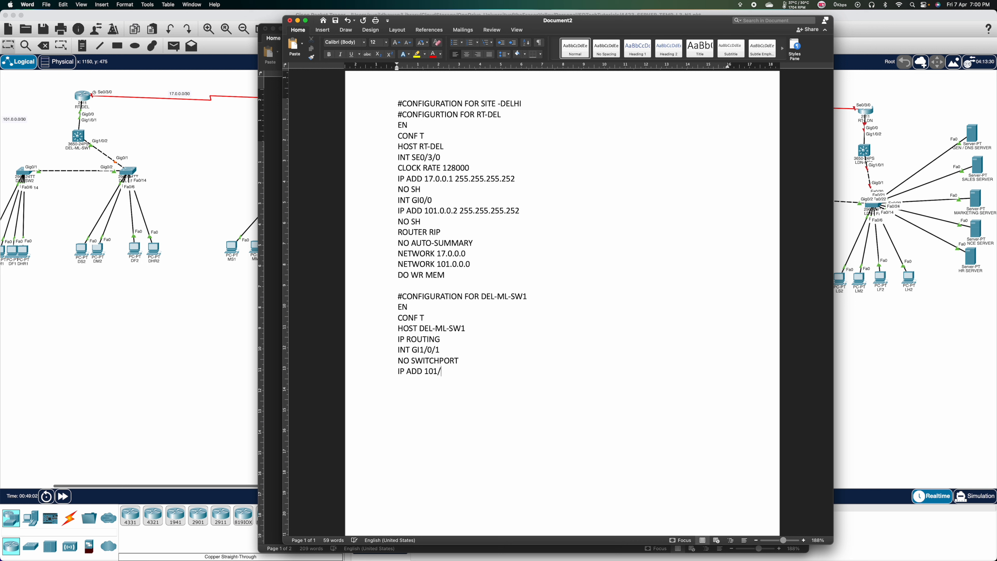
key(BackSpace)
text(.0.0.1 2)
text(55.255.255.252)
Add NO SH, VTP mode server, VTP domain CISCO and VTP password CCNA, then begin a VLAN line.
key(Return)
text(NO SH)
key(Return)
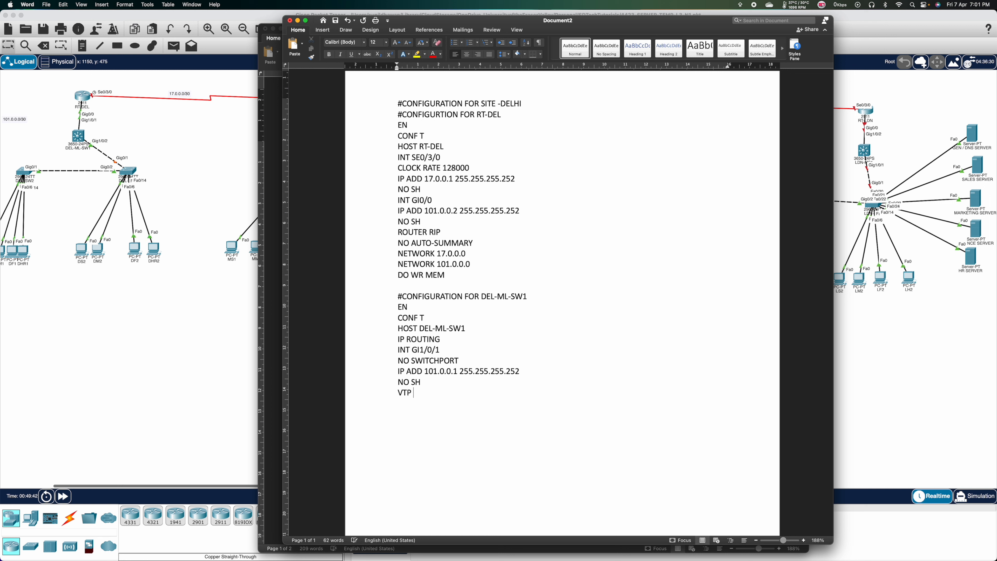
text(MODE )
text(SERVER )
text(VTP )
text(DOMAIN CISCO )
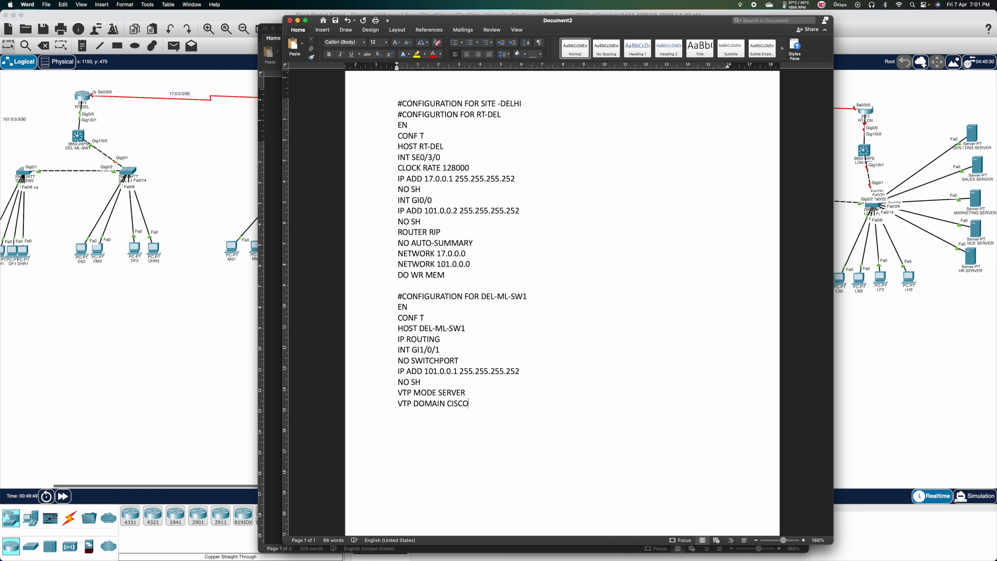
text(VTP PASS )
text(CCNA)
text(VLAN)
click(270, 115)
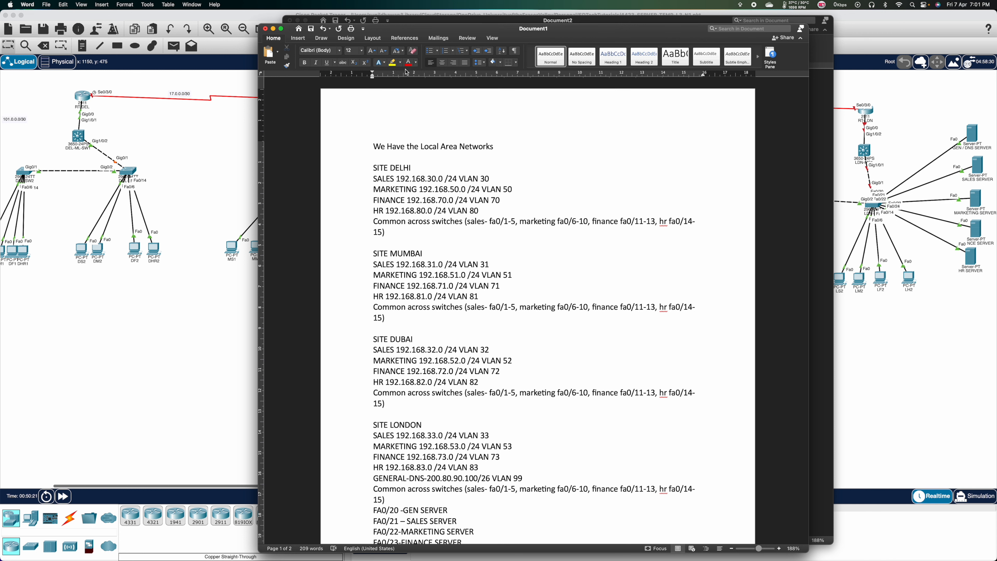
click(434, 20)
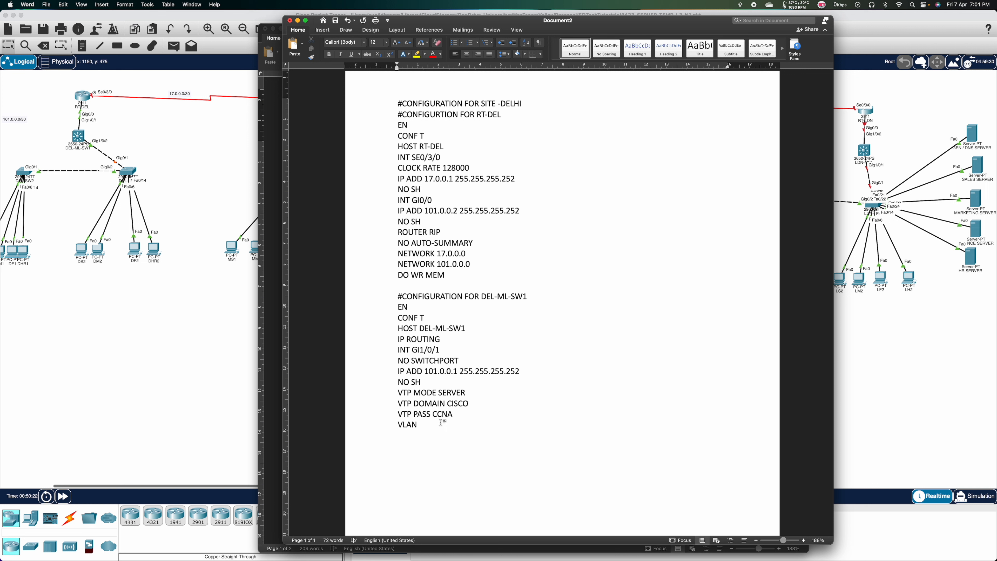
Define VLAN 30 named DEL-SALES and VLAN 50 named DEL-MARKETING, and start VLAN 70.
scroll(441, 422, down, 5)
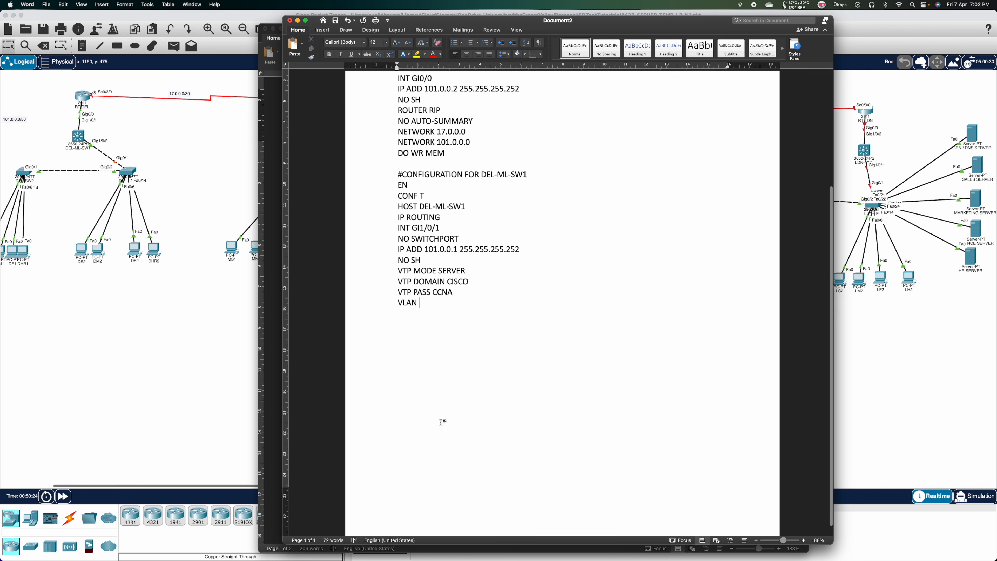
text(30)
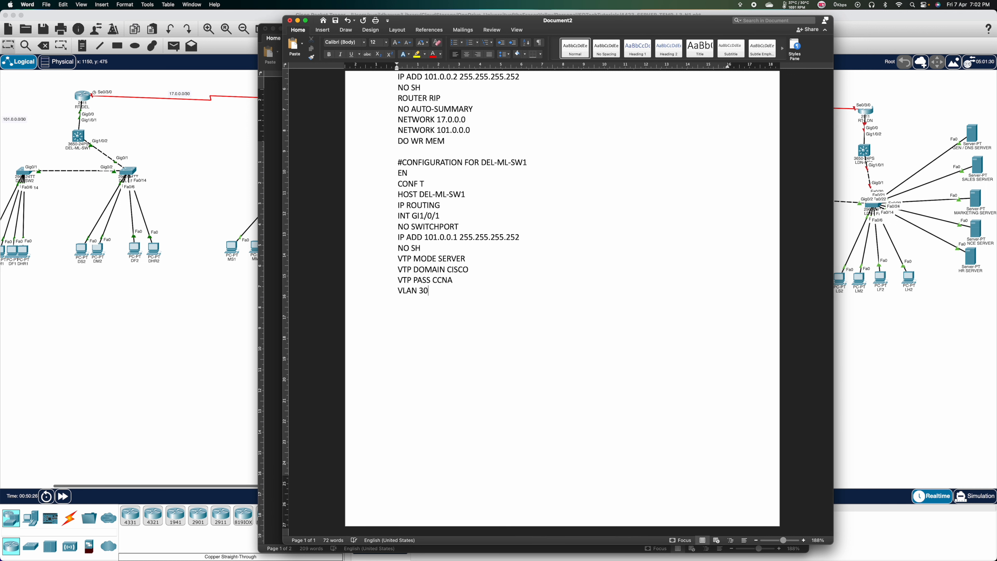
key(Return)
text(NAME DEL-SA)
text(LES )
text(VLAN)
text( 50)
key(Return)
text(NAME DEL)
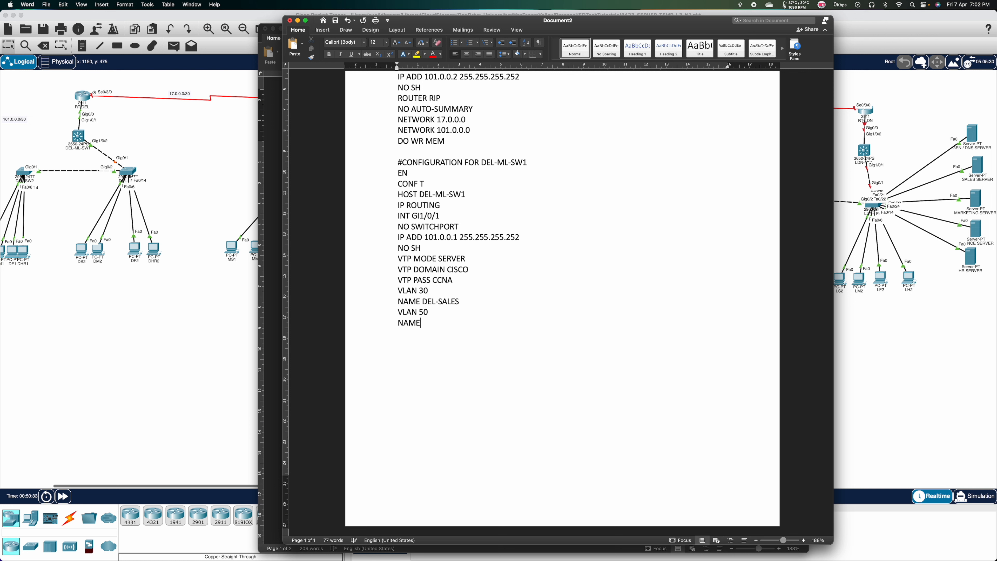
text(-)
text(MARKETING )
text(VLAN 70)
key(Return)
Name VLAN 70 DEL-FINANCE and add VLAN 80 named DEL-HR.
text(NAME DEL)
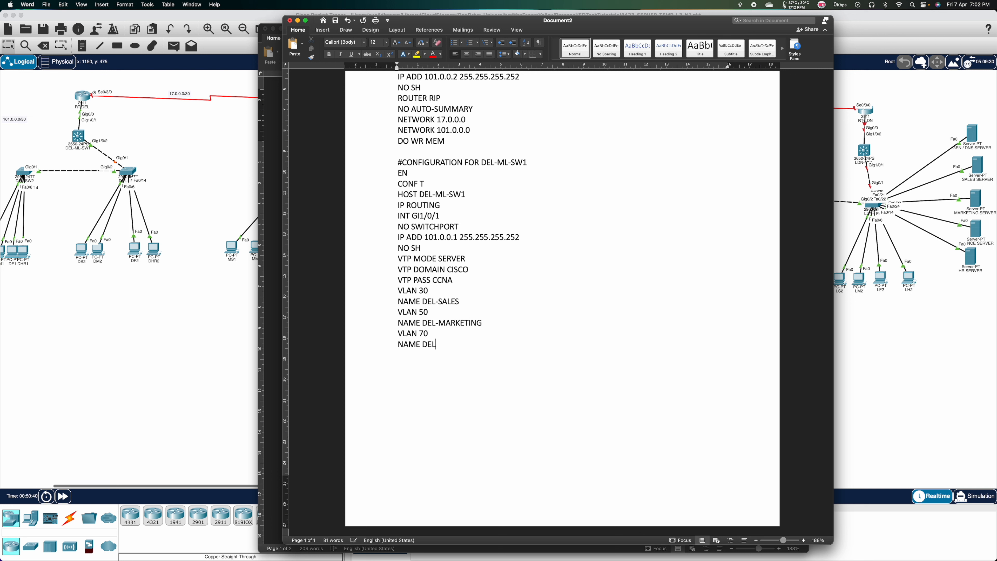
text(-FINANCE)
key(Return)
text(VLAN 80)
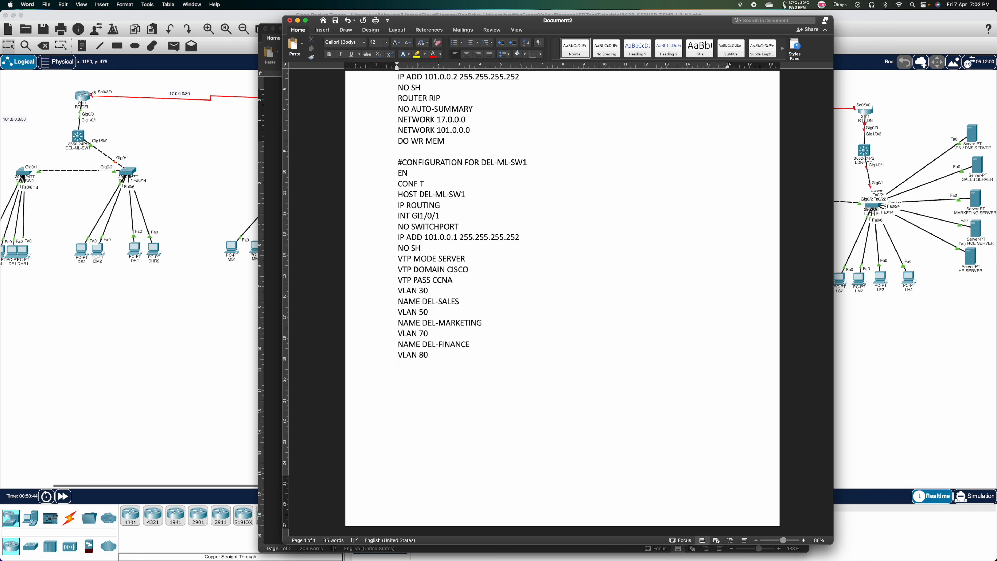
key(Return)
text(NAME DEL-HR)
key(Return)
Add INT VLAN 30 with IP ADD 192.168.30.1 255.255.255.0.
text(INT VLAN )
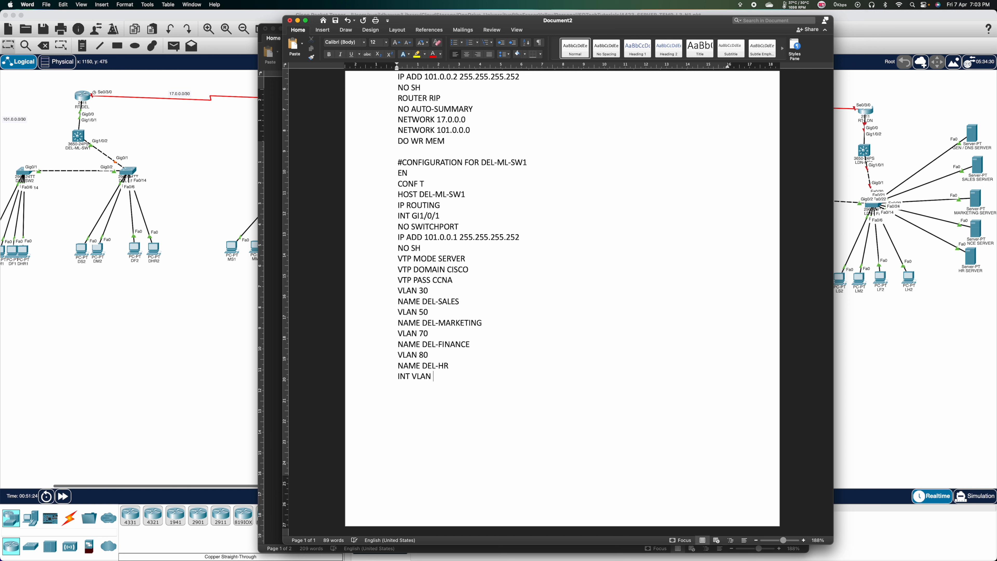
text(30)
key(Return)
text(IP ADD 192.168.30.1 255.255)
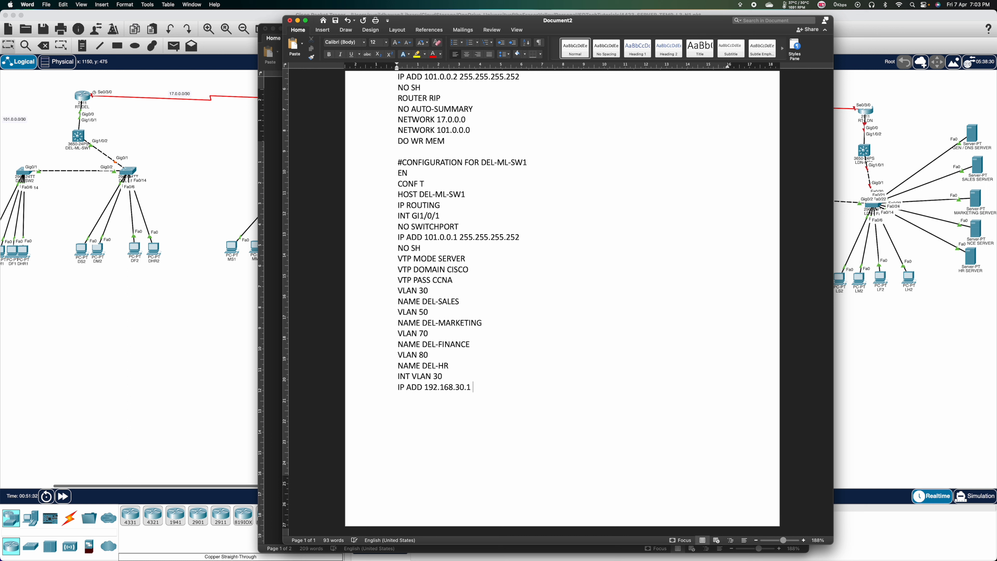
text(.255.0)
click(269, 245)
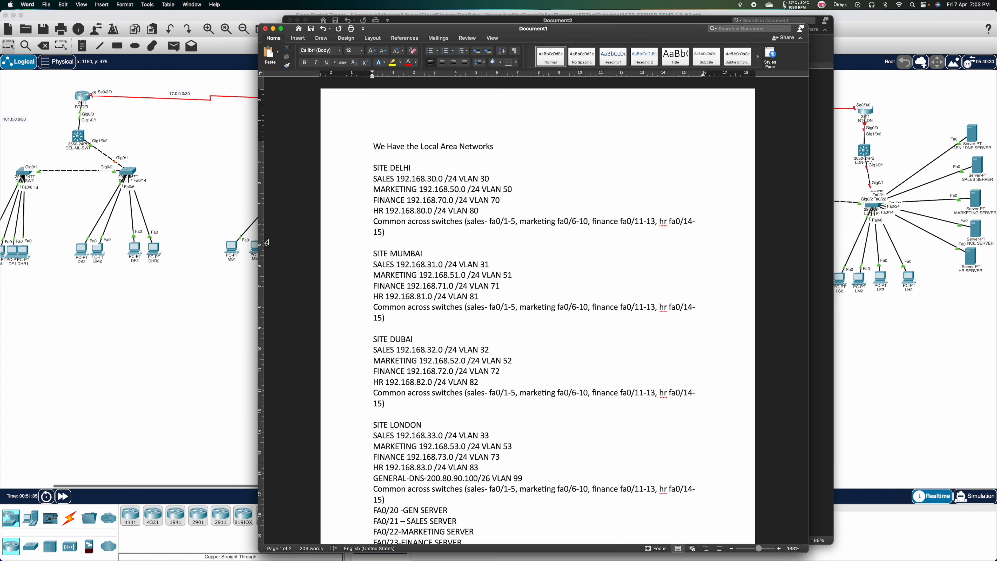
drag(386, 179, 454, 180)
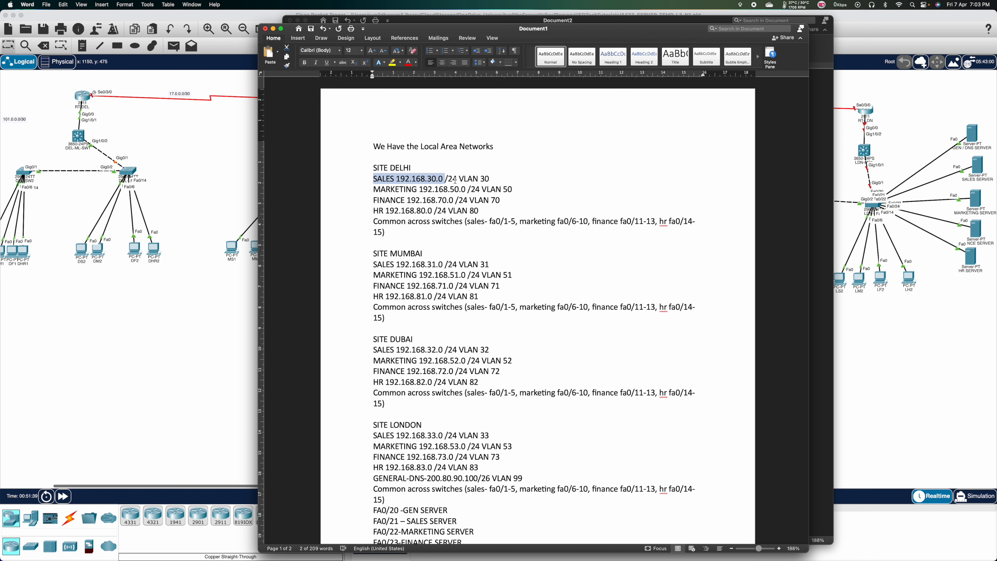
click(414, 21)
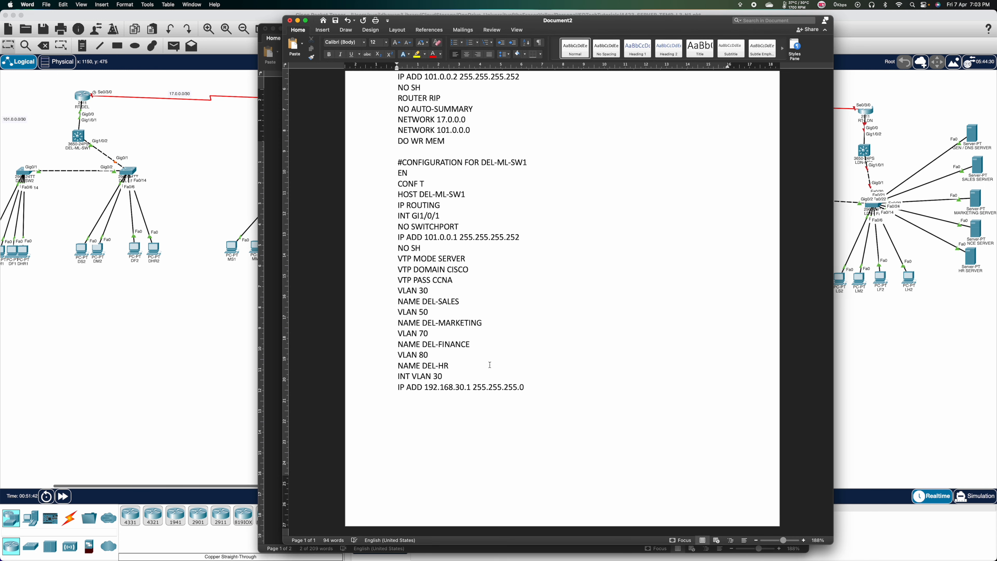
Add INT VLAN 50 with IP ADD 192.168.50.1 255.255.255.0.
drag(543, 391, 401, 375)
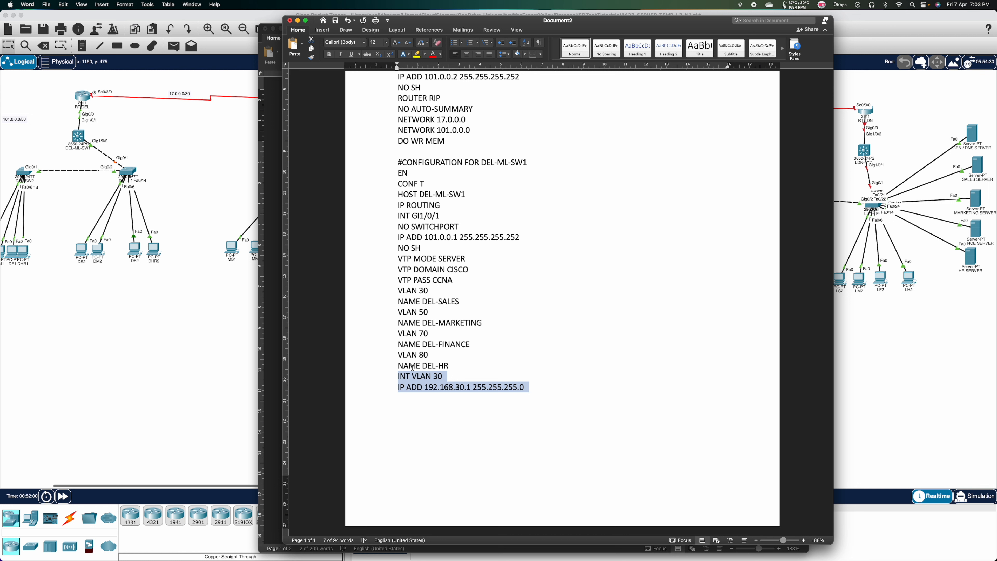
click(467, 398)
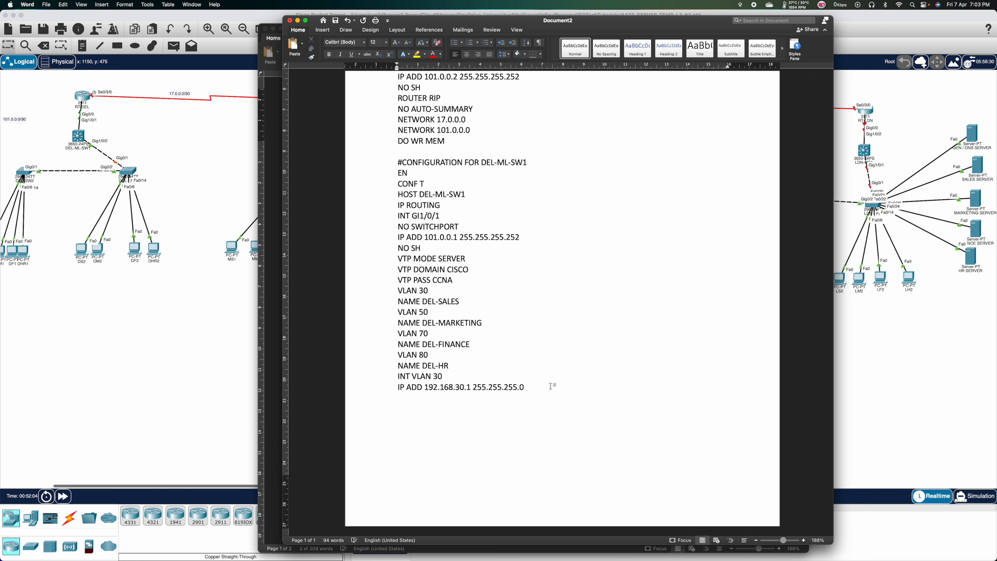
key(Return)
text(INT VLAN 50)
key(Return)
text(IP ADD 192.68)
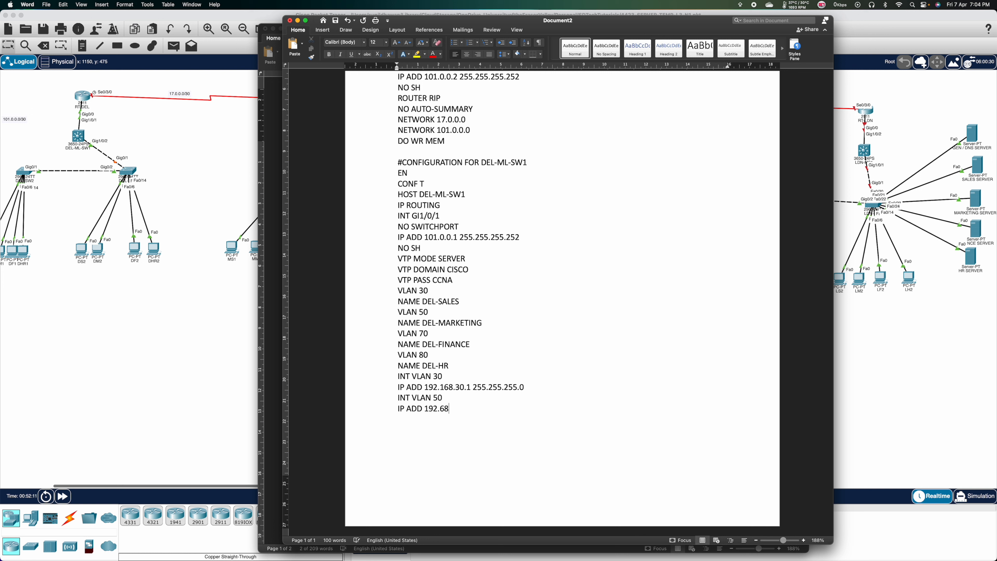
key(BackSpace)
key(BackSpace)
key(BackSpace)
text(168.50.1 255.255.255.)
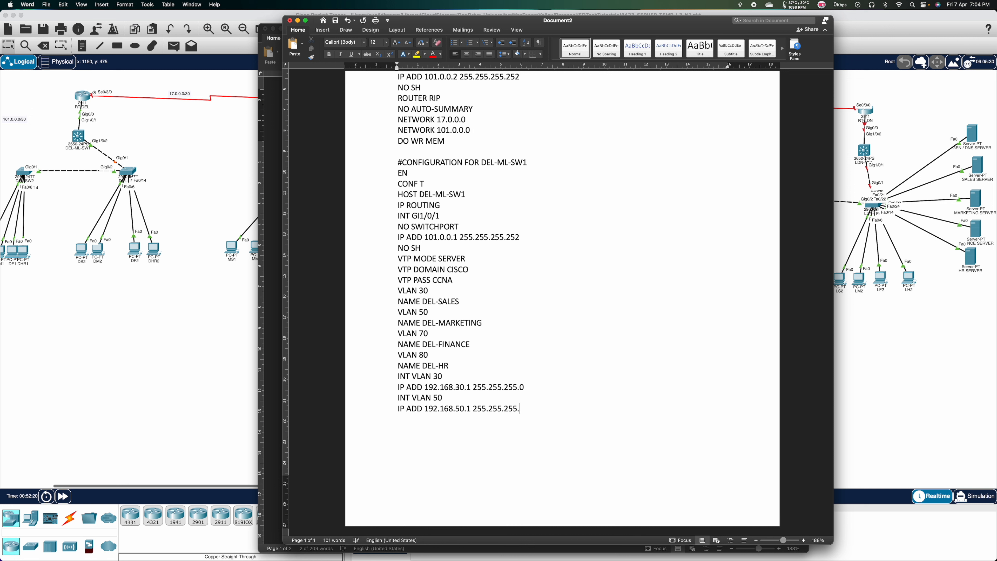
text(0)
Duplicate the VLAN 30 and 50 interface lines and turn the first copy into VLAN 70 at 192.168.70.1.
drag(537, 410, 393, 377)
key(super+c)
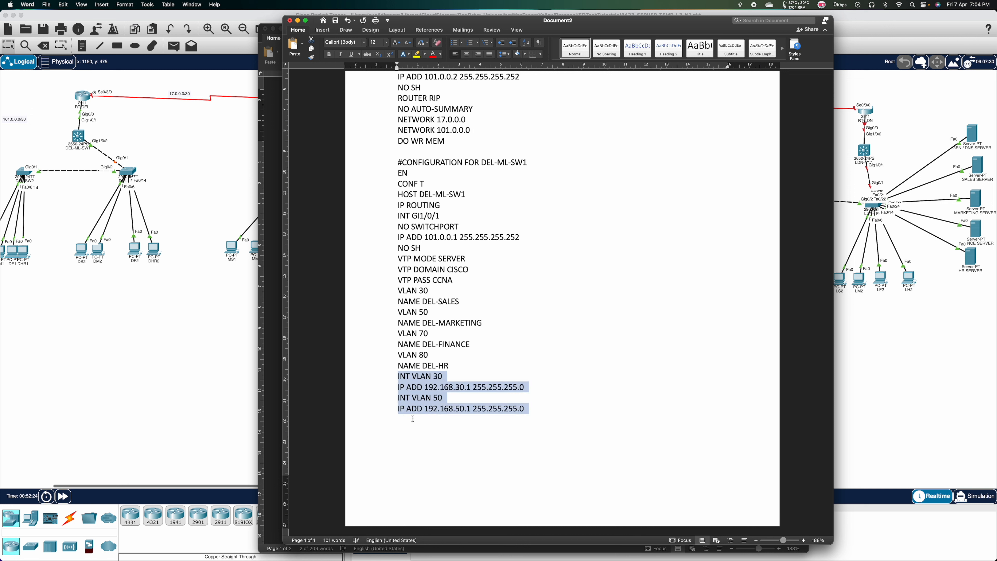
click(413, 418)
click(574, 414)
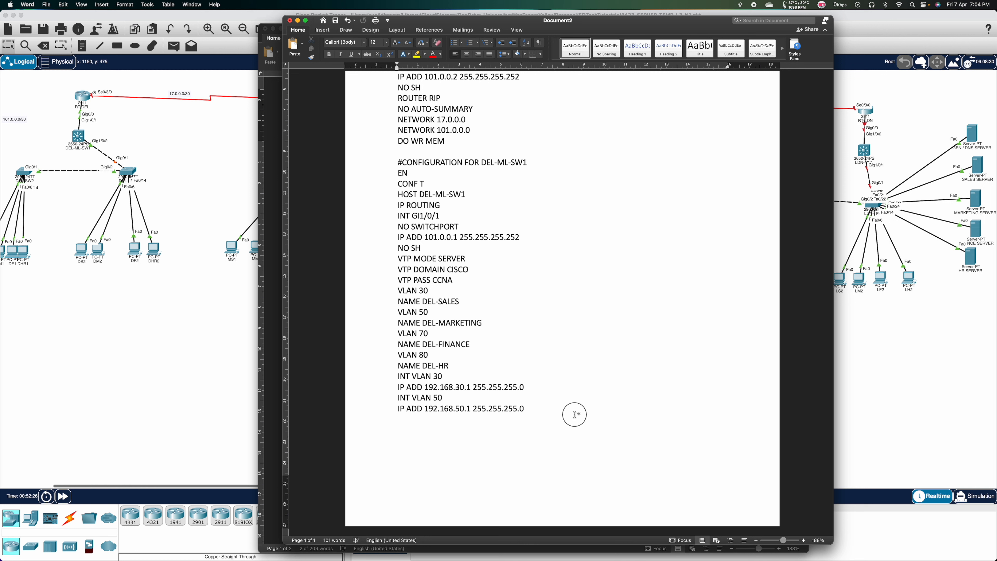
key(super+v)
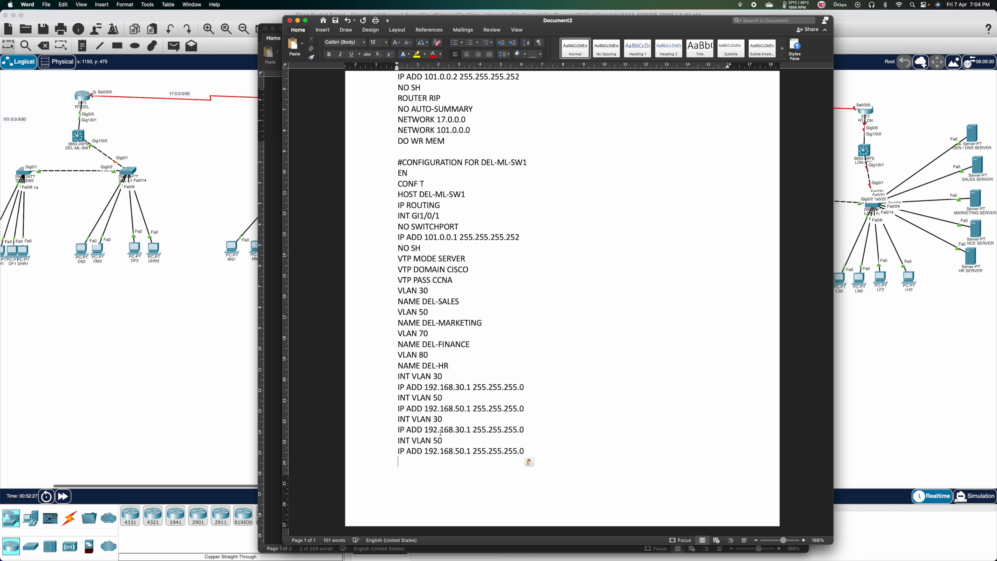
click(438, 419)
key(BackSpace)
text(7)
click(460, 429)
key(BackSpace)
text(7)
Change the second copy to INT VLAN 80 at 192.168.80.1.
click(439, 441)
key(BackSpace)
text(8)
key(BackSpace)
text(8)
scroll(423, 445, down, 1)
key(Return)
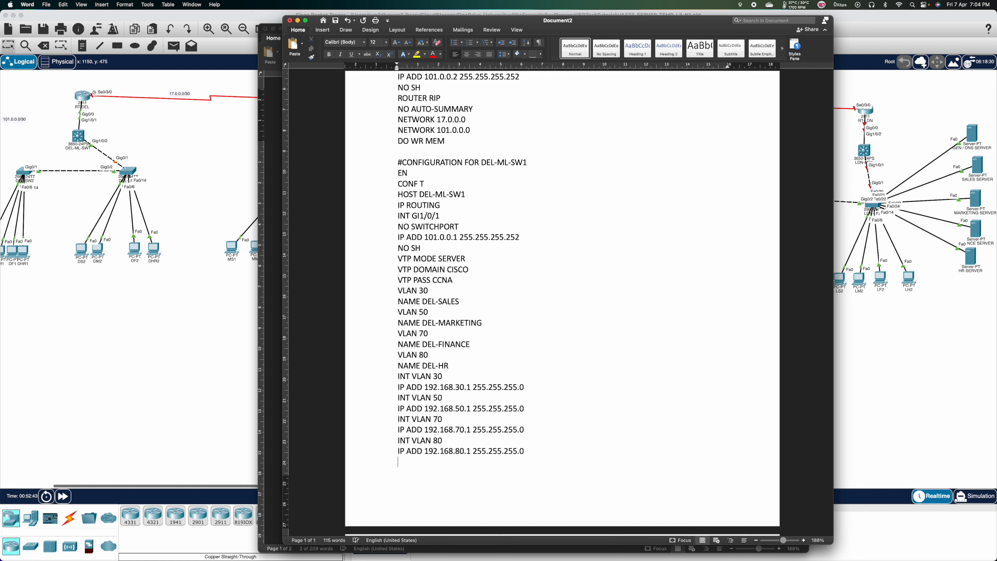
scroll(557, 303, down, 5)
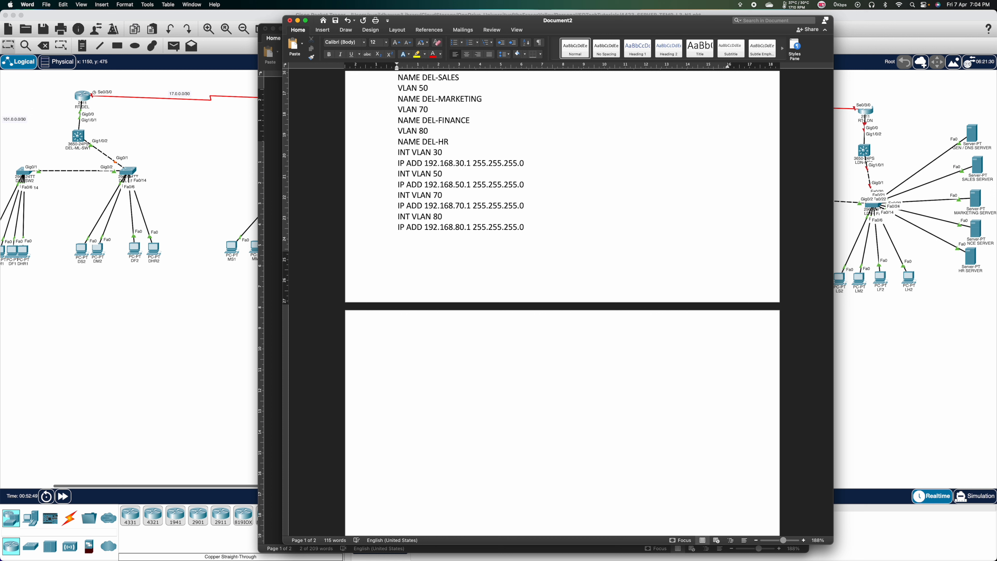
Write IP DHCP POOL DEL-SALES with default router 192.168.30.1, network 192.168.30.0 255.255.255.0 and DNS-SERVER 200.80.90.100.
text(IP DHCP POOL DEL-SALES)
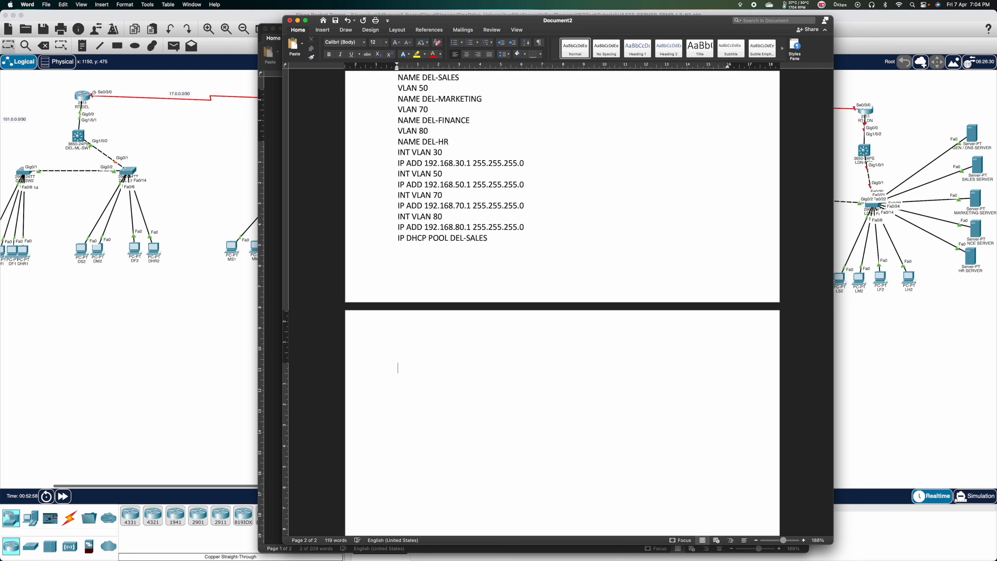
text(DEFAULT-ROUTER 192.168.)
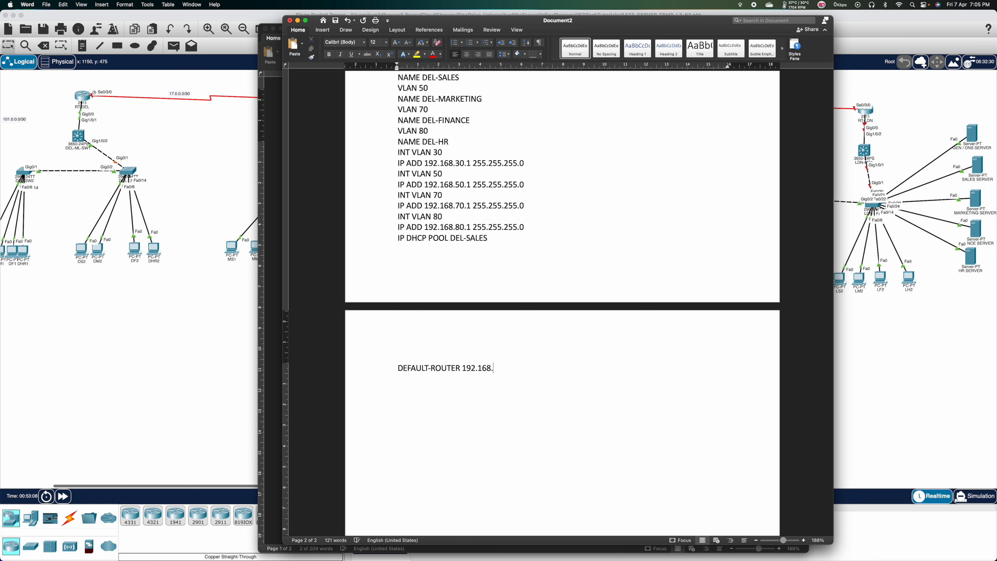
text(30.)
text(1 )
text(NETWORK)
text( 192.1)
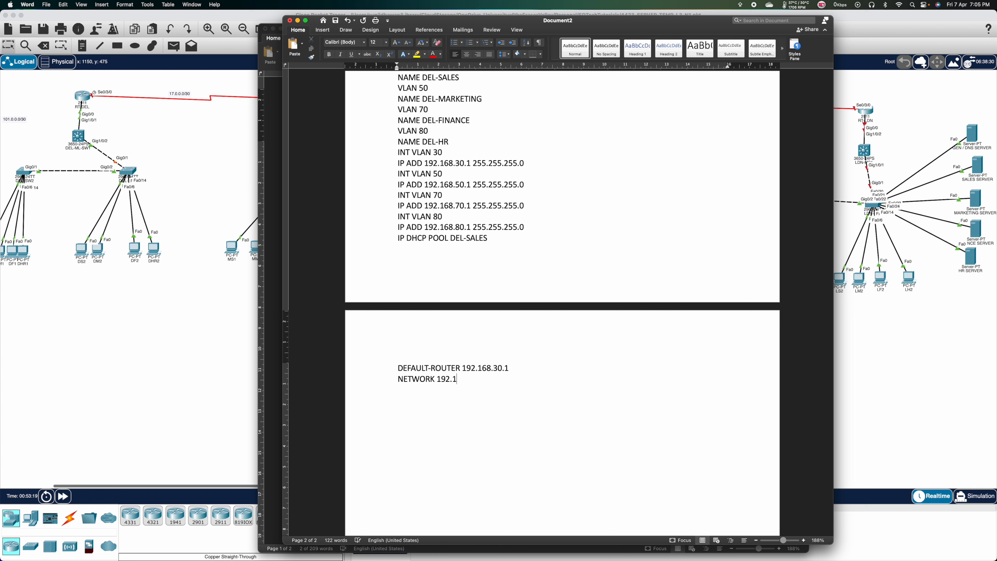
text(68.30.0)
text( 255.255)
text(.255.0)
text(DNS)
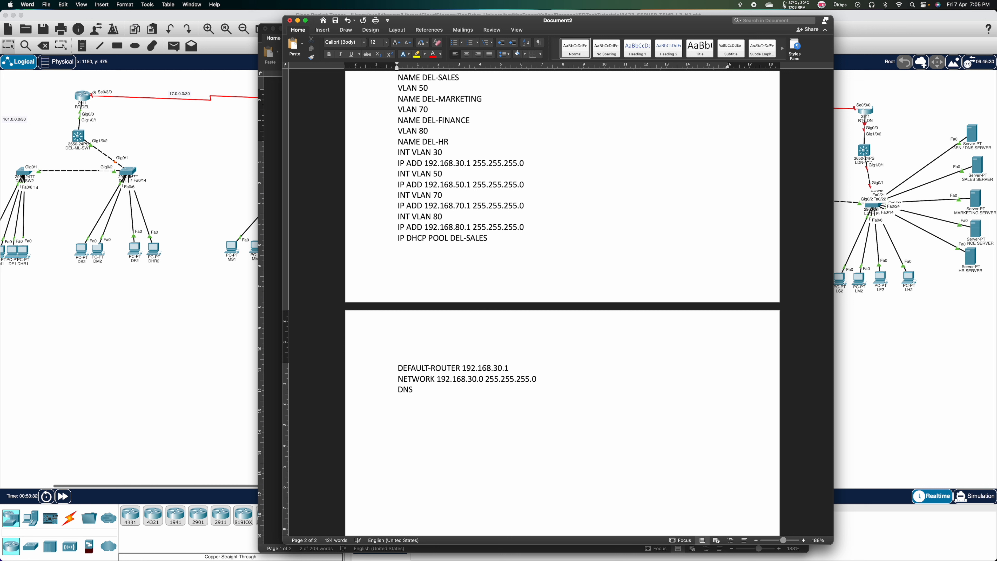
text(-SERVER)
click(273, 380)
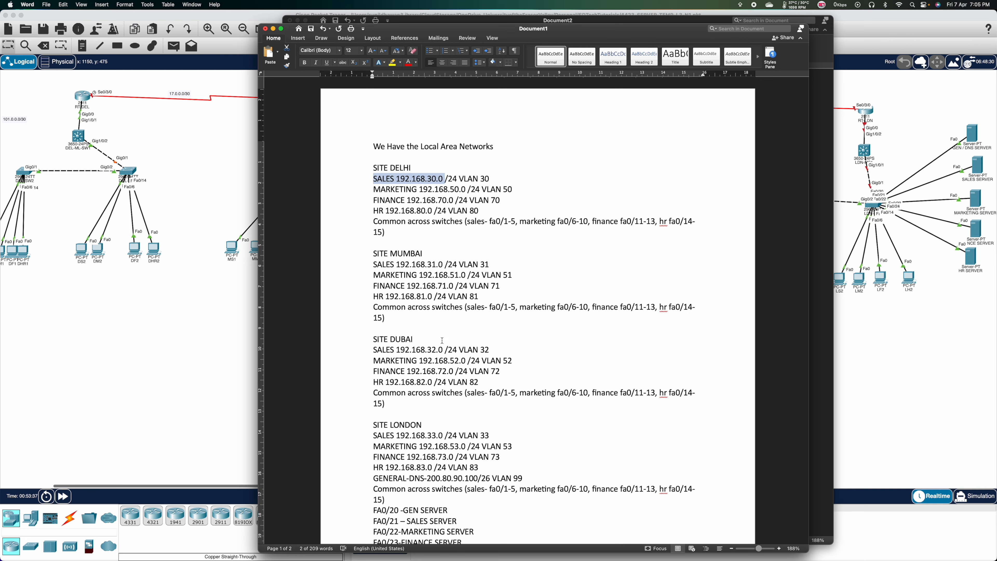
scroll(442, 340, down, 8)
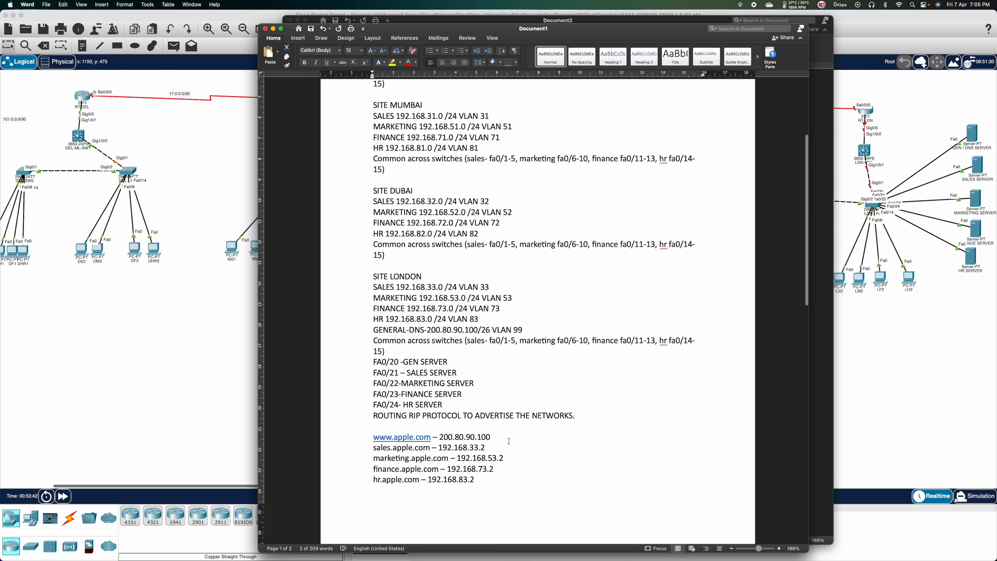
click(817, 413)
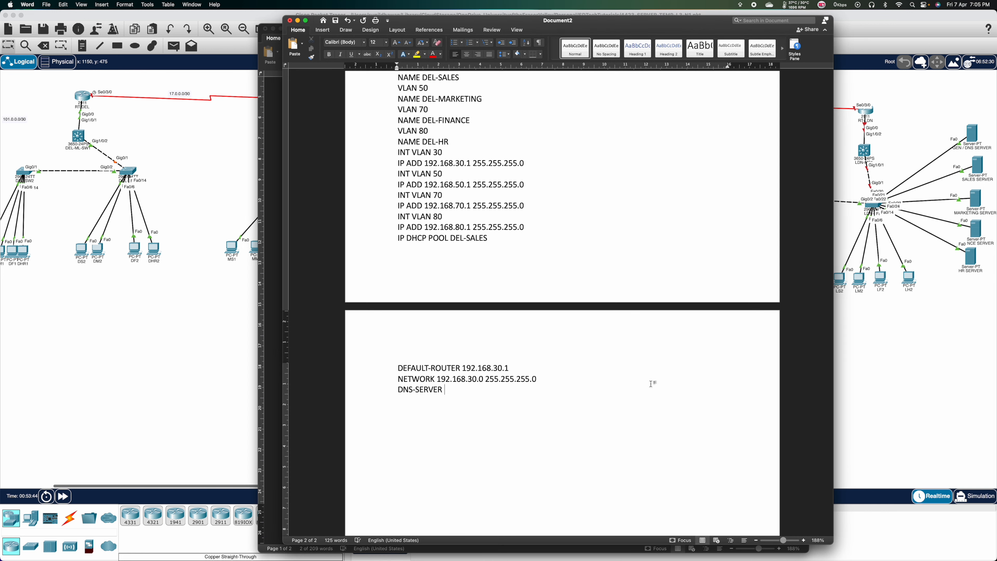
text(200.80.90.100)
drag(496, 390, 396, 262)
key(super+c)
Paste the pool copies and make the first one DEL-MARKETING with router 192.168.50.1 and network 192.168.50.0.
click(423, 402)
key(super+v)
key(super+v)
key(super+v)
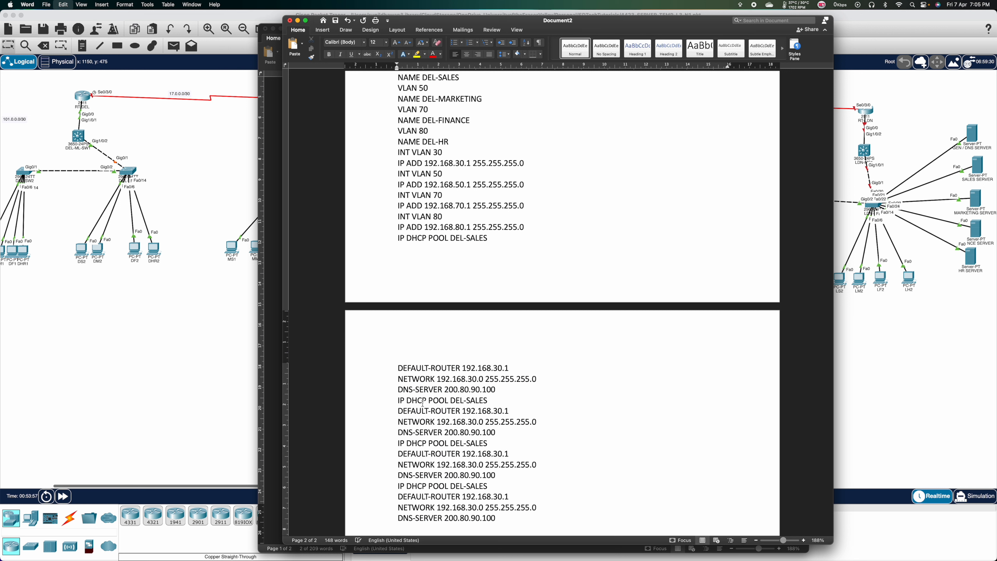
scroll(423, 402, down, 1)
scroll(423, 403, down, 5)
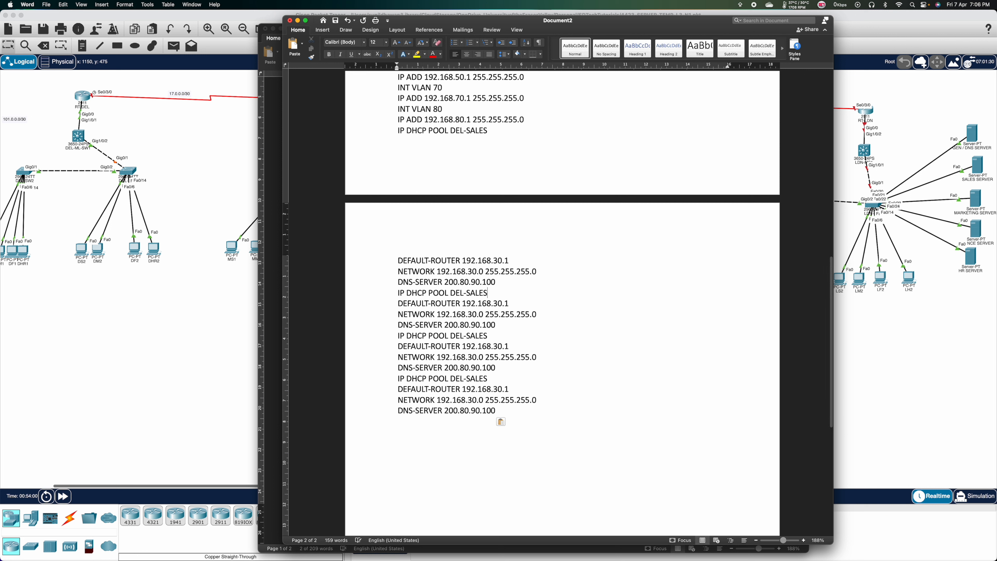
click(490, 294)
key(BackSpace)
key(BackSpace)
key(BackSpace)
key(BackSpace)
key(BackSpace)
text(MARKETING)
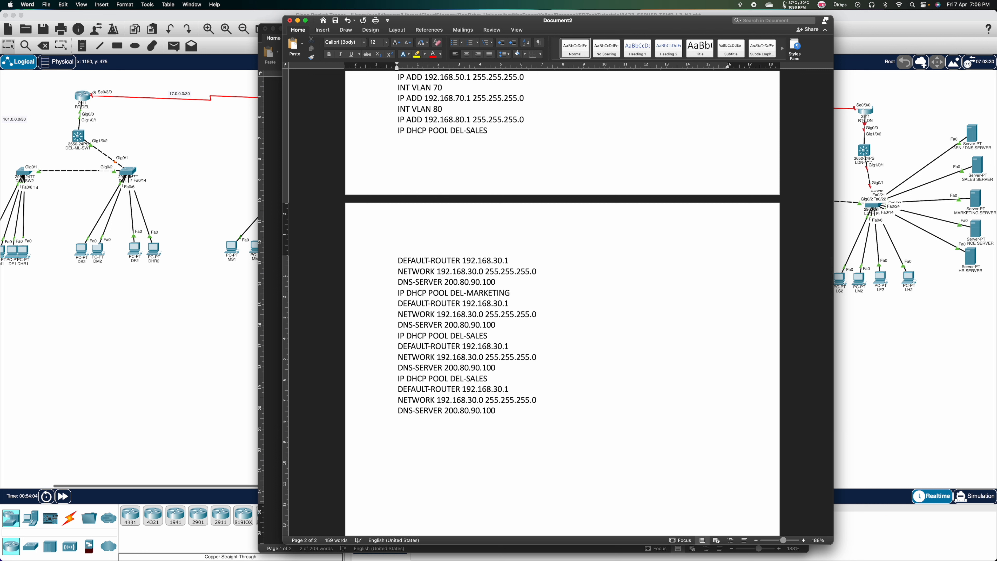
key(BackSpace)
text(=)
key(BackSpace)
text(5)
key(Left)
key(Left)
key(Left)
key(BackSpace)
text(5)
Turn the next copy into DEL-FINANCE with router 192.168.70.1 and network 192.168.70.0.
key(BackSpace)
key(BackSpace)
key(BackSpace)
key(BackSpace)
key(BackSpace)
text(FINANCE)
key(Down)
key(BackSpace)
text(7)
key(Down)
key(Left)
key(Left)
key(Left)
key(Left)
key(Left)
key(Left)
key(BackSpace)
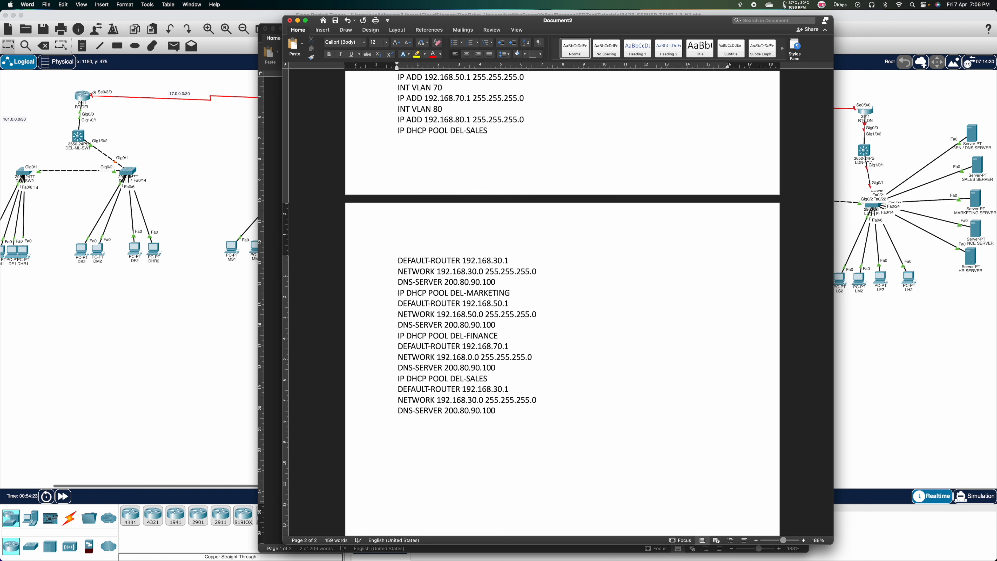
text(7)
key(Down)
Turn the last copy into DEL-HR with router 192.168.80.1 and network 192.168.80.0.
key(Down)
key(BackSpace)
key(BackSpace)
key(BackSpace)
key(BackSpace)
key(BackSpace)
text(HR)
key(Down)
key(Right)
key(Right)
key(Right)
key(BackSpace)
text(8)
key(BackSpace)
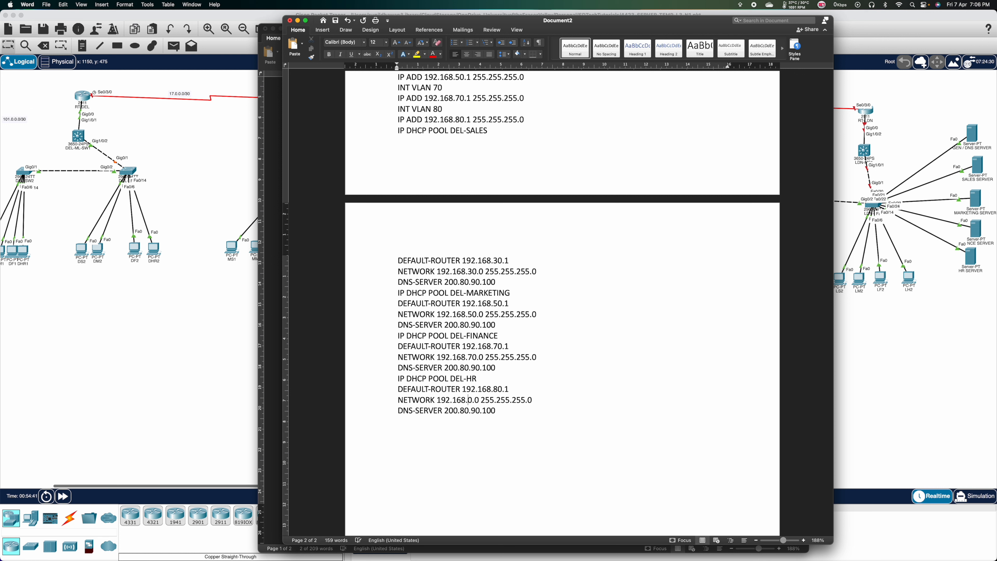
text(8)
key(Down)
key(Down)
Start the RIP section with ROUTER RIP, VER 2, NO AUTO-SUMMARY and NETWORK 101.0.0.0.
key(Return)
text(ROUTER RIP)
key(Return)
text(VER 2 )
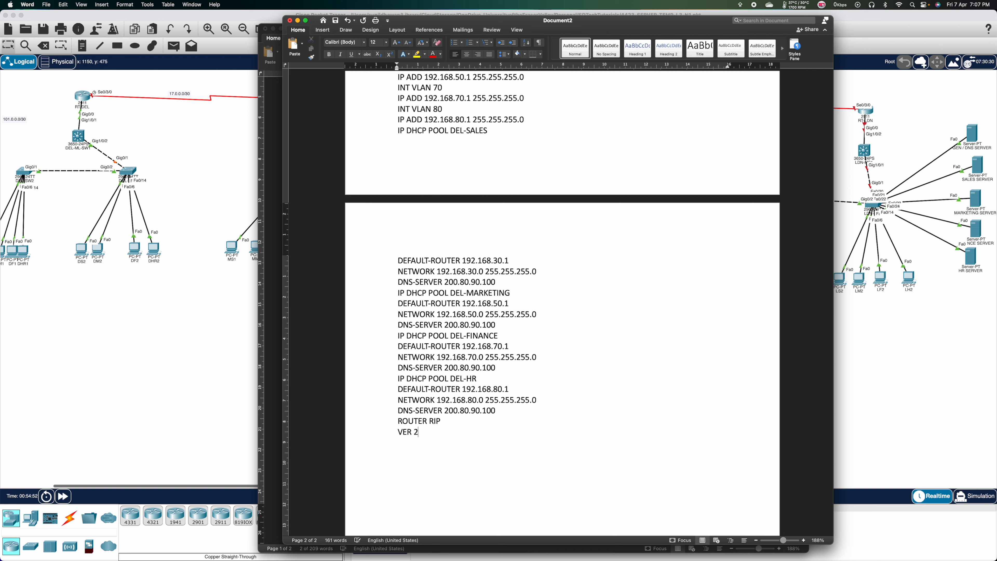
text(NO AUTO)
text(-SUMMARY)
text(NETWORK)
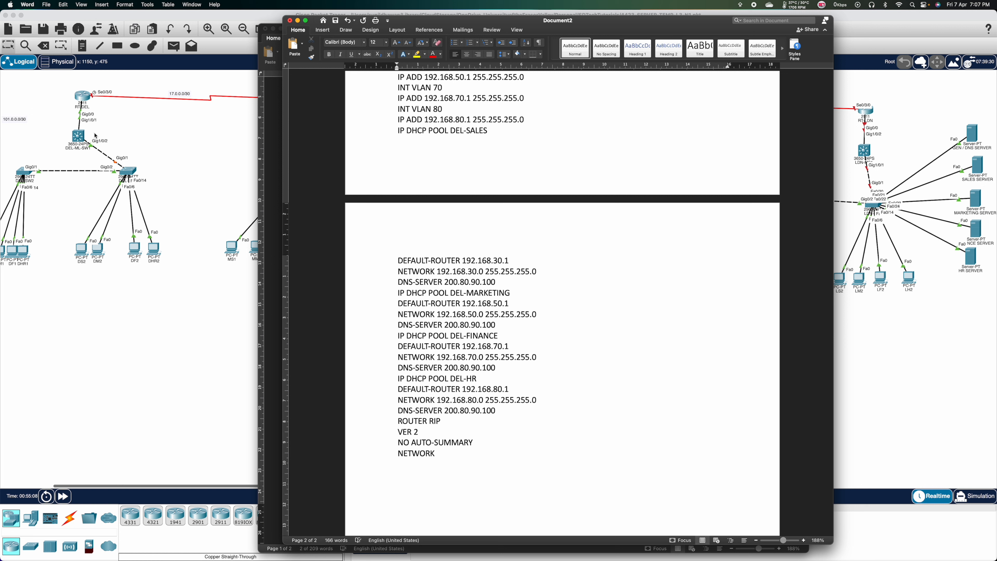
text(101.0.0.0)
Add RIP networks 192.168.30.0, 192.168.50.0, 192.168.70.0 and 192.168.80.0, then DO WR MEM.
key(Return)
text(NETWORK)
scroll(474, 148, up, 3)
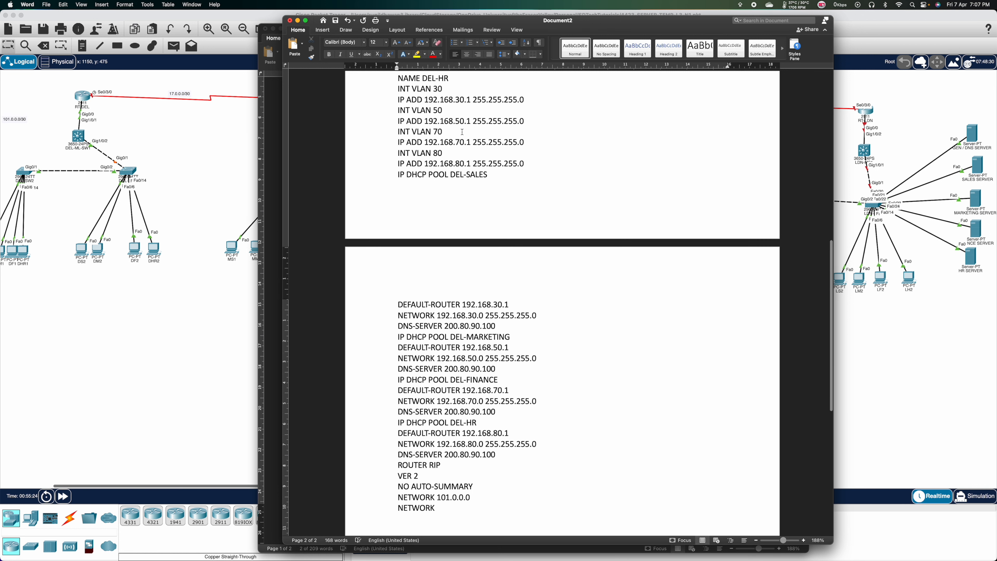
scroll(464, 165, down, 4)
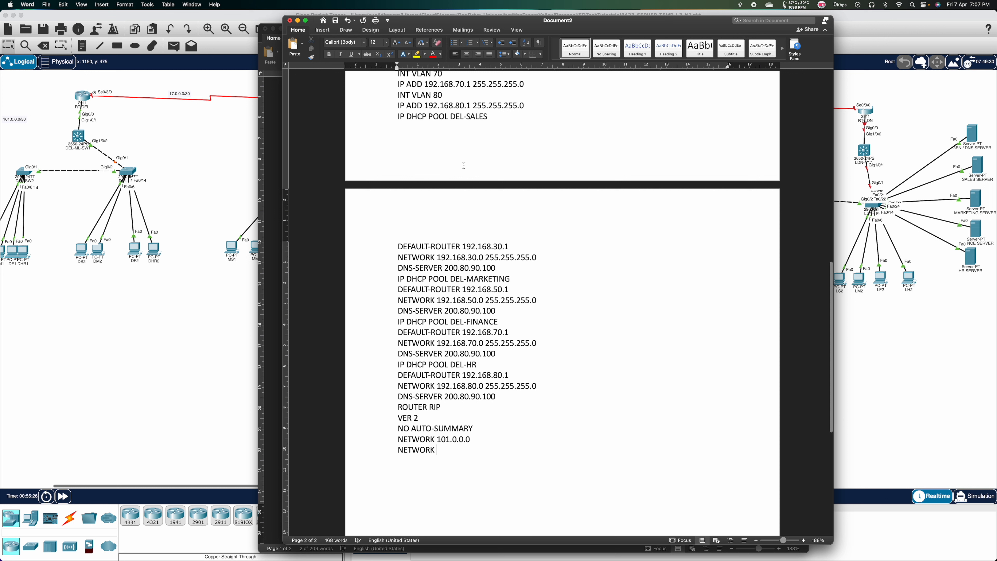
text(192.168.)
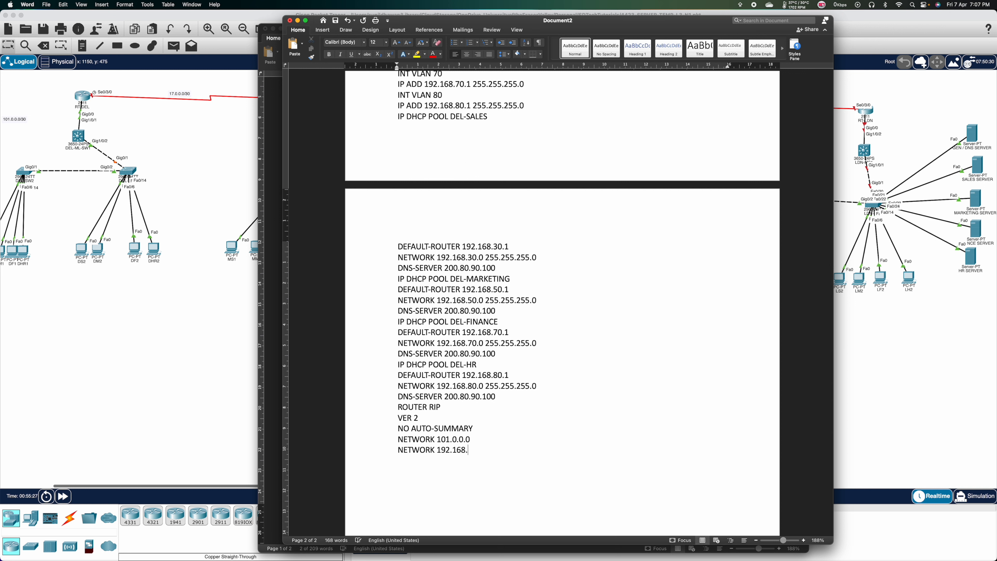
text(30.0 )
text(NETWORK 19)
text(2.168.50.0)
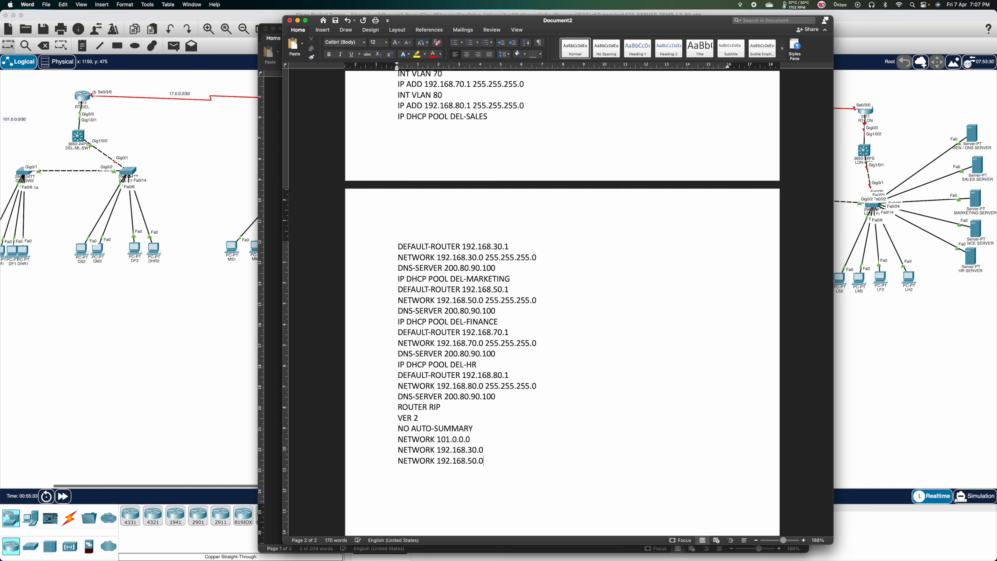
key(Return)
text(NETWORK 192.168.)
text(70.0)
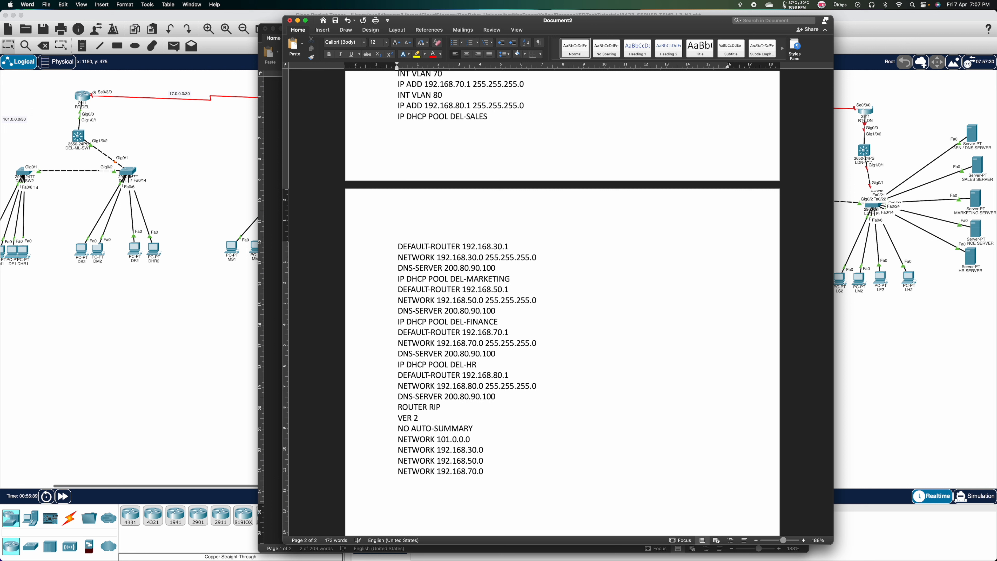
key(Return)
text(NETWORK 192.168.80.0 )
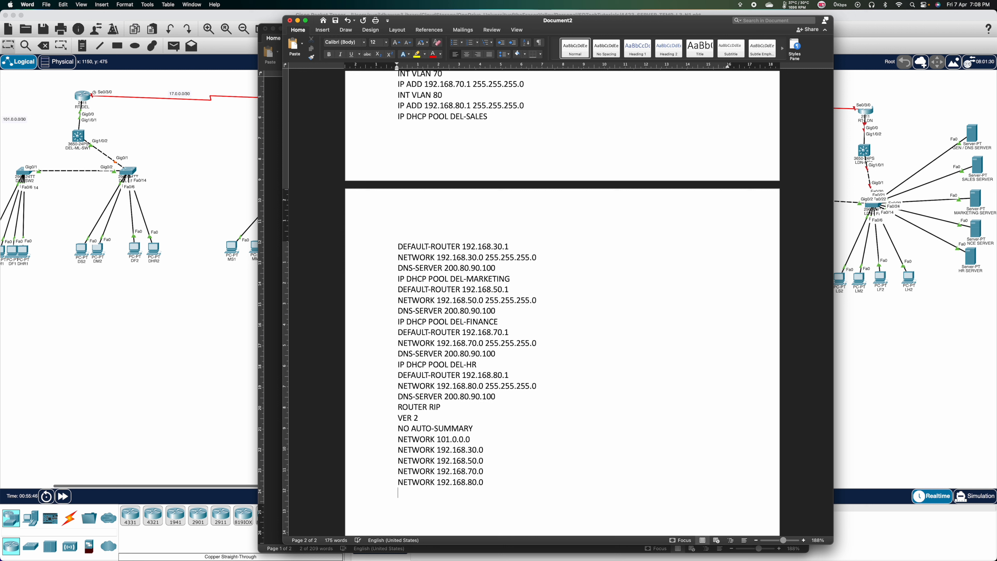
text(DO WR MEM)
scroll(455, 386, down, 2)
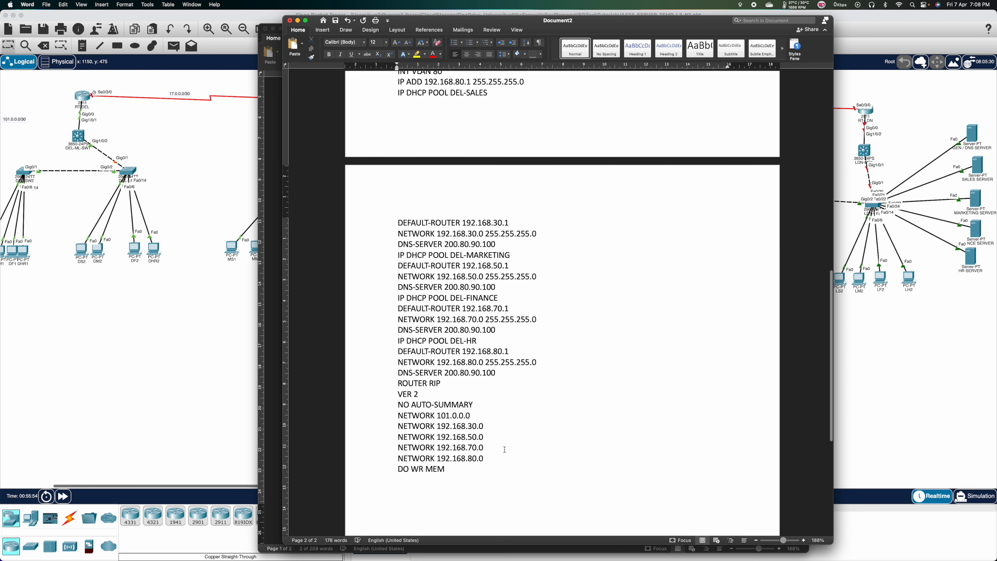
scroll(504, 449, up, 10)
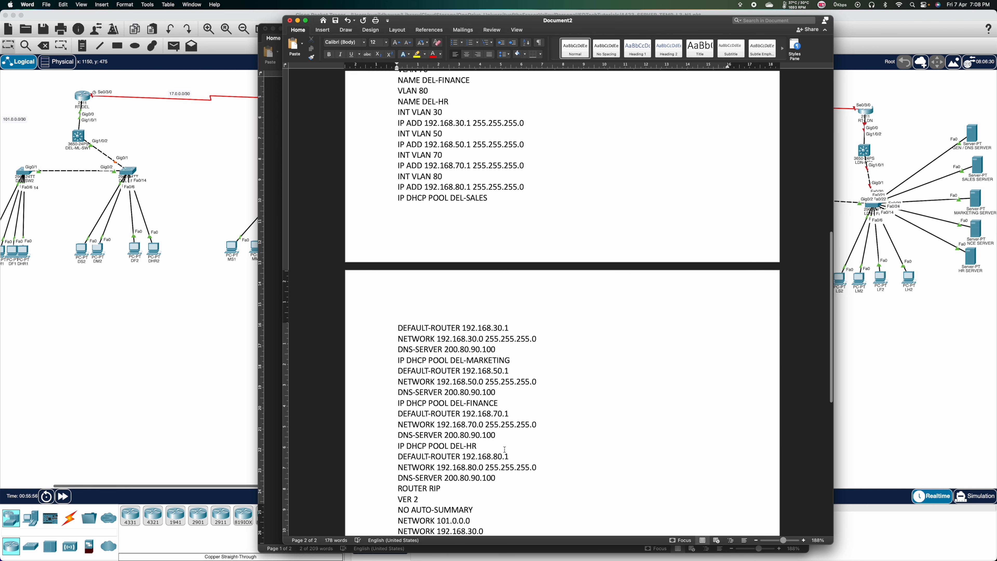
Add INT GI1/0/2 with SWITCHPORT MODE TRUNK after NO SH, then select the script from EN to DO WR MEM.
scroll(505, 449, up, 5)
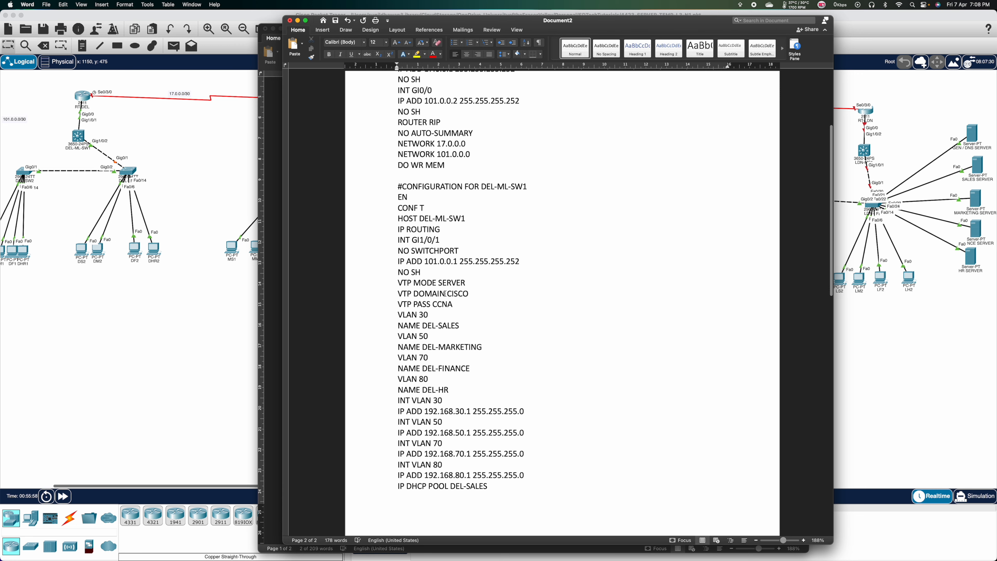
click(427, 274)
key(Return)
text(INT )
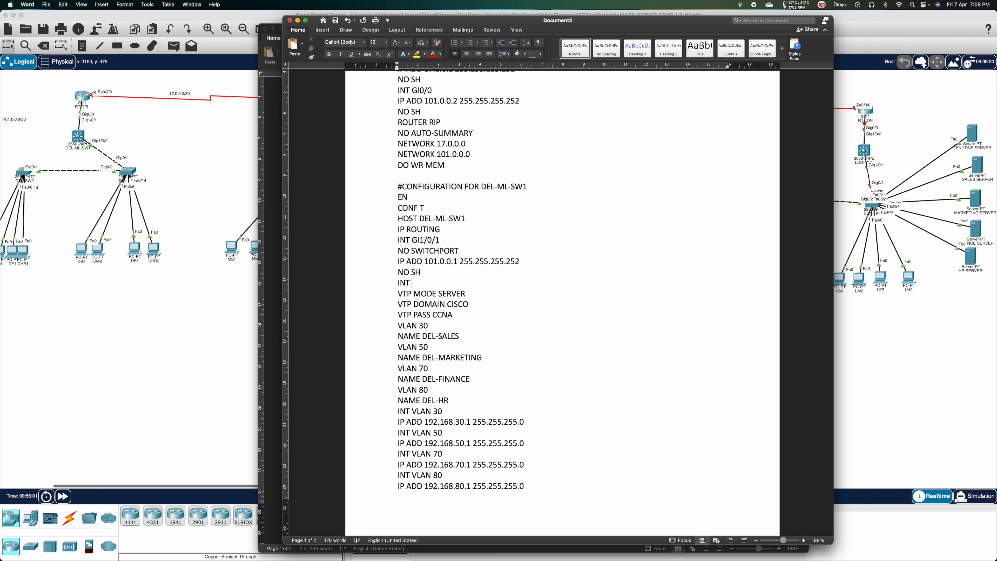
text(GI1/0/2)
key(Return)
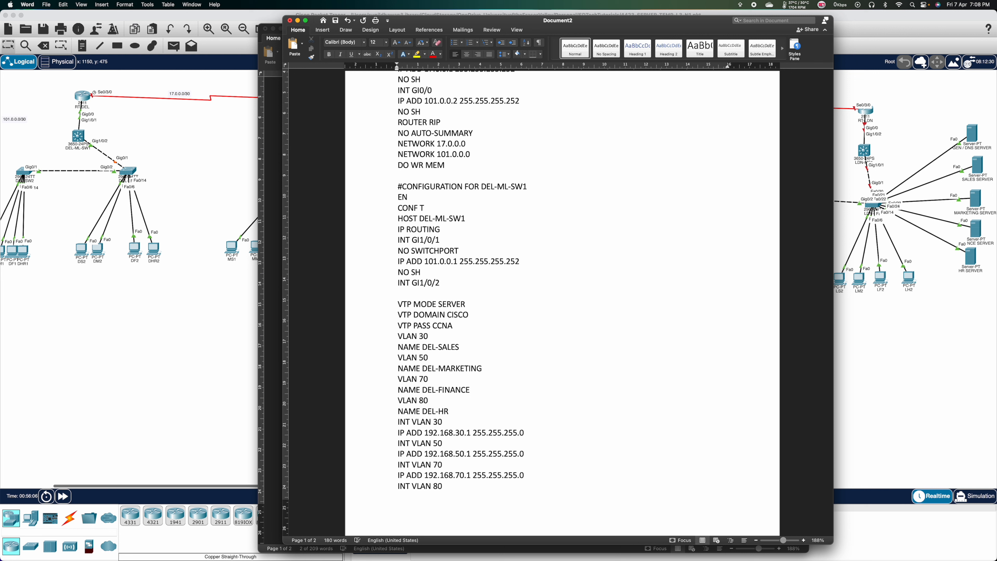
text(SWITCHPORT MOD)
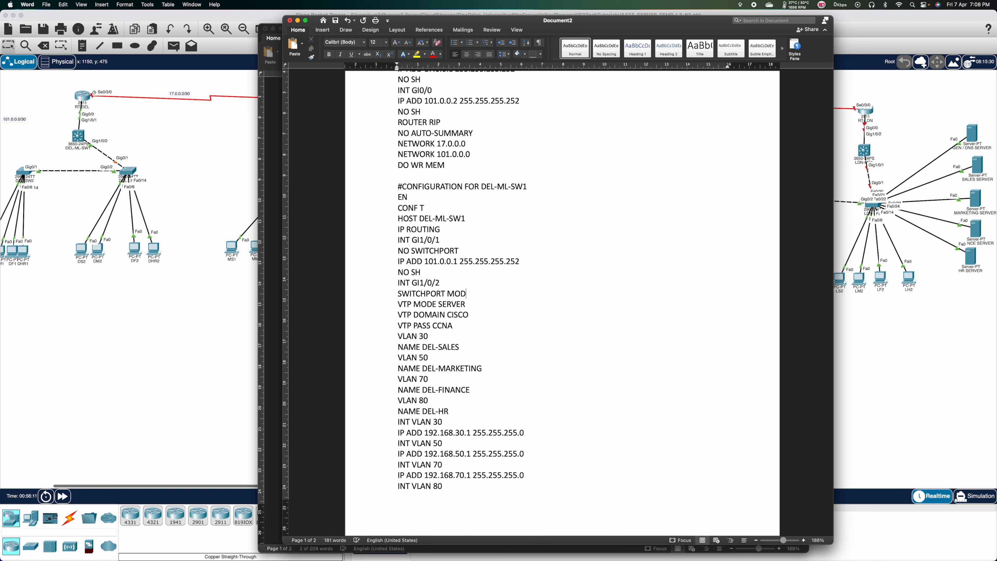
text(E TRUNK)
scroll(389, 268, down, 3)
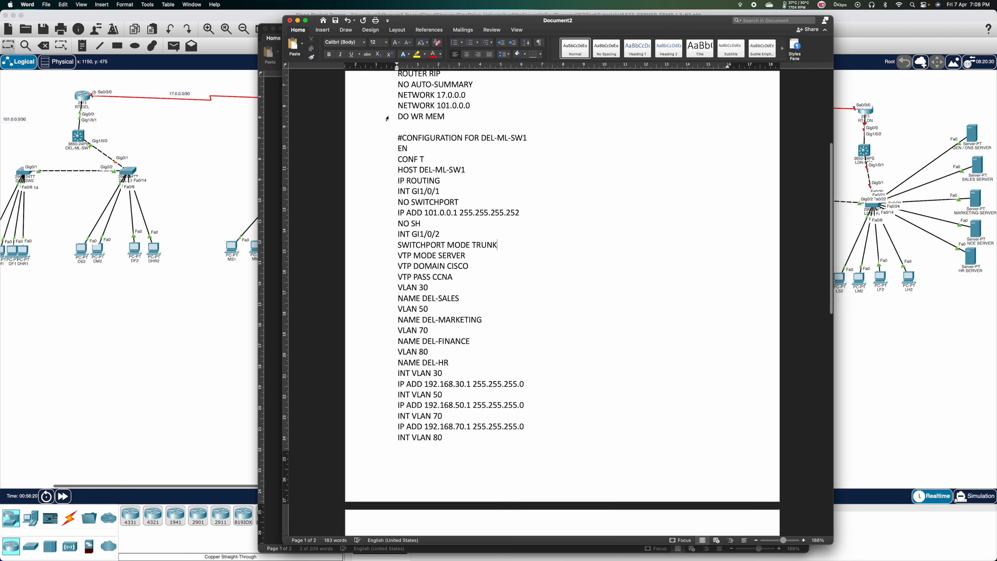
drag(398, 148, 458, 444)
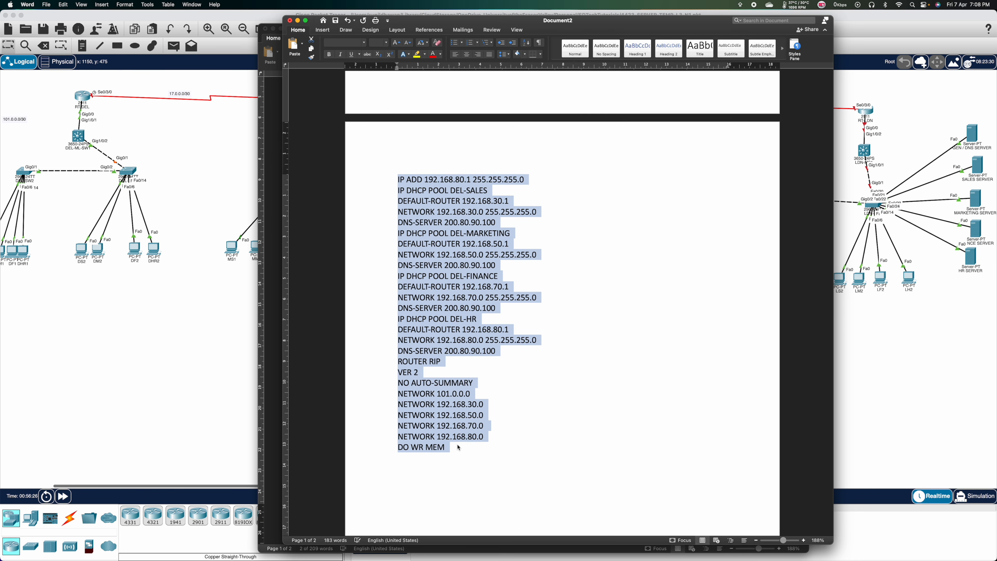
Paste the DEL-ML-SW1 script into the switch's CLI and check that VLAN 30, 50, 70, 80 interfaces come up.
click(84, 133)
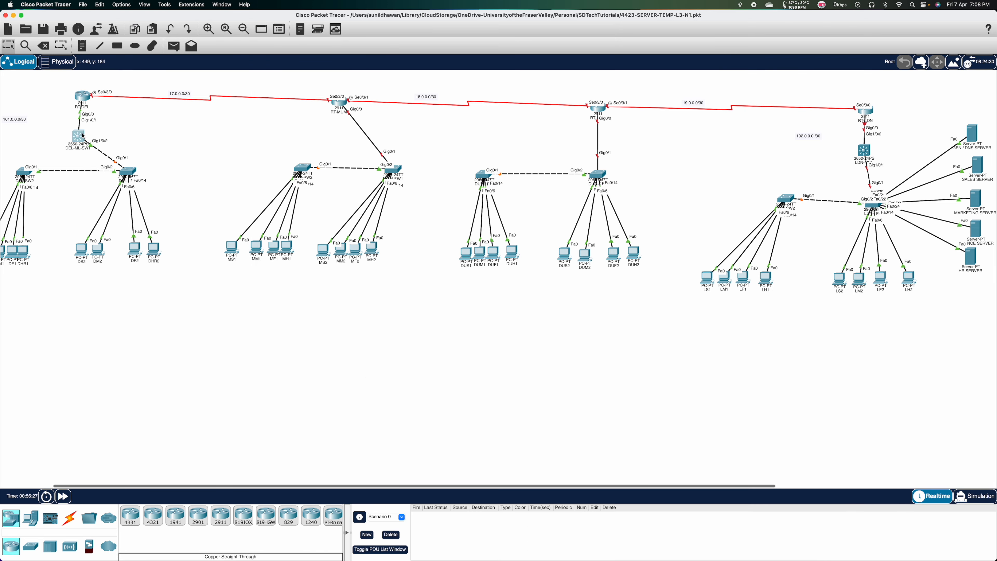
click(81, 136)
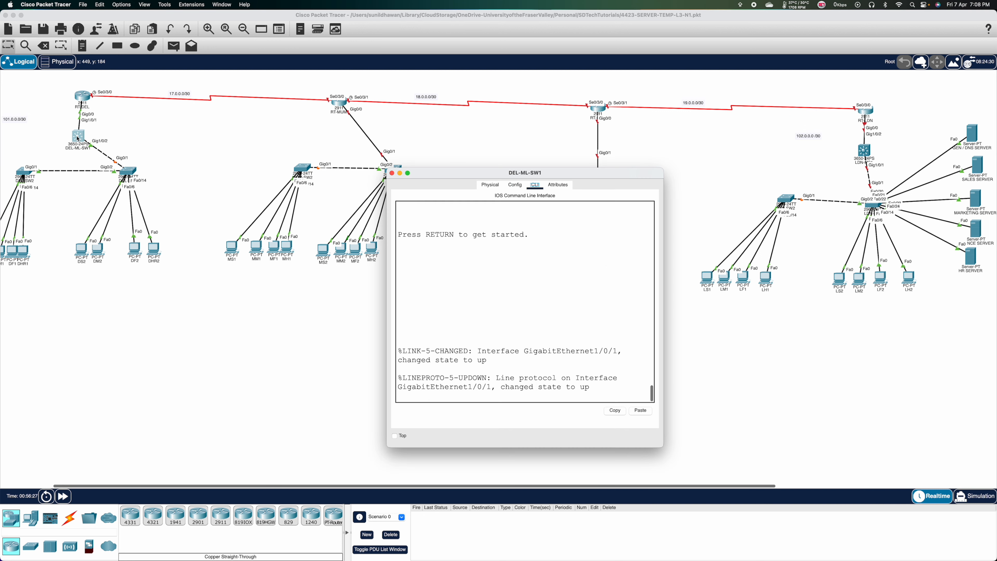
click(573, 320)
key(Return)
key(Return)
key(Return)
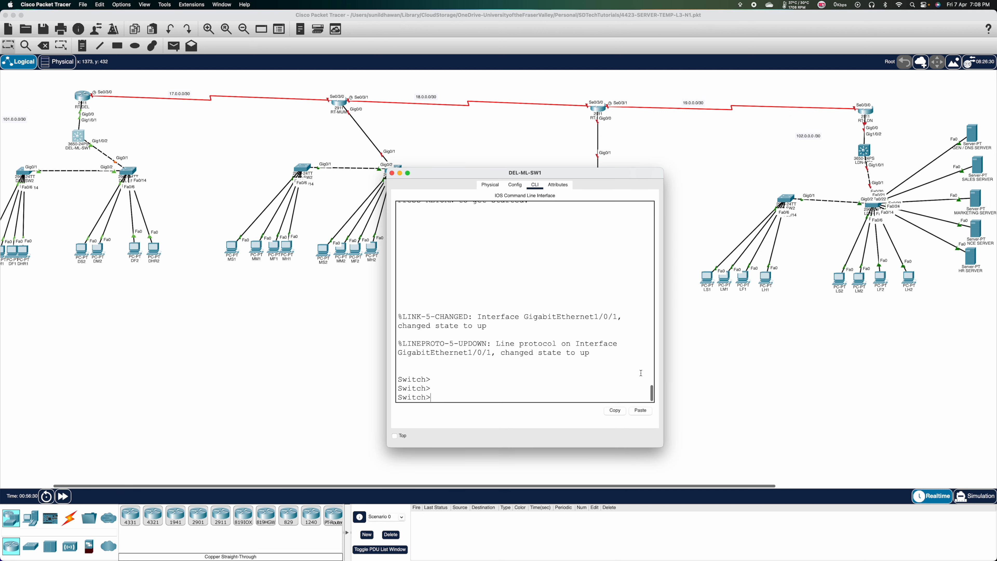
click(641, 411)
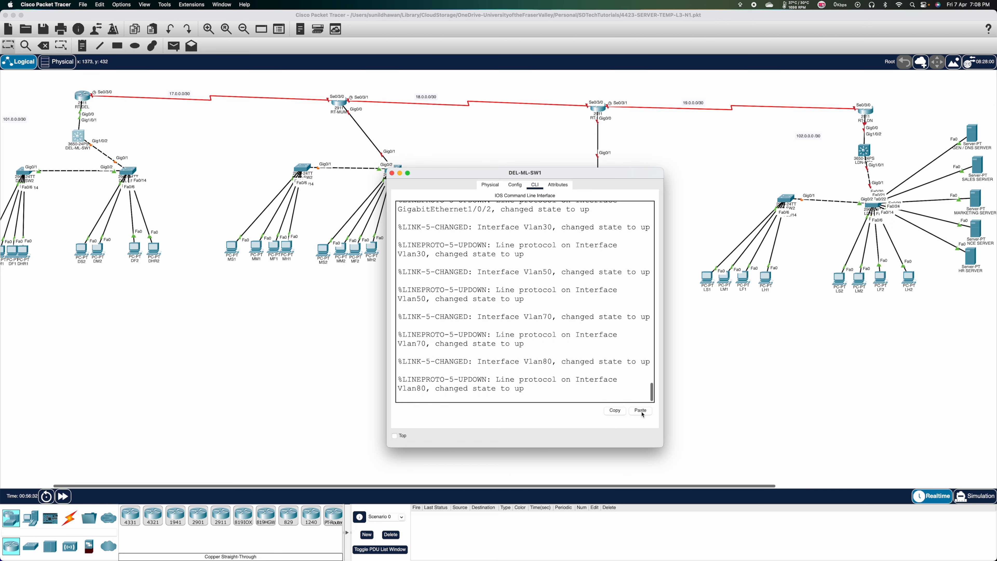
scroll(584, 358, up, 5)
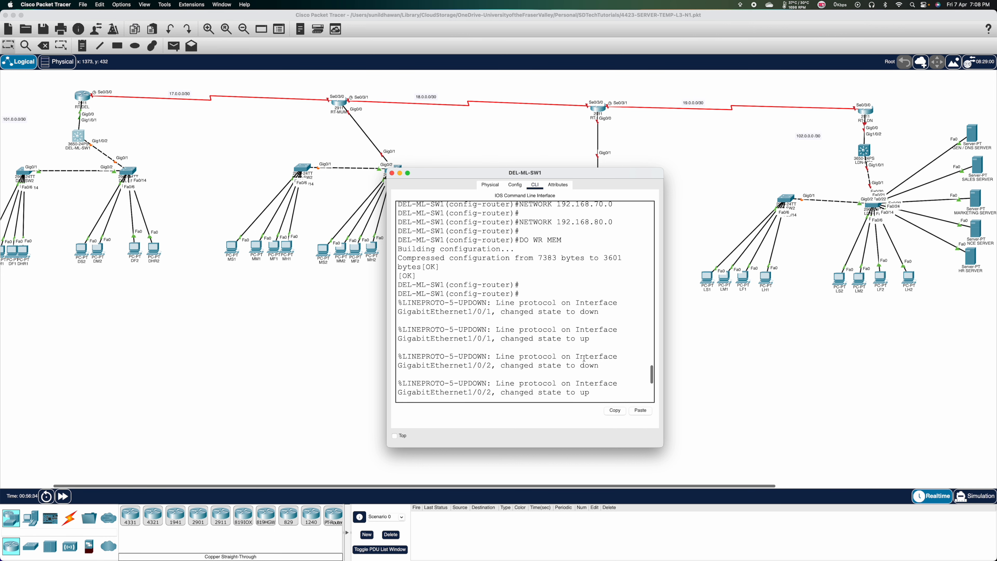
scroll(583, 358, up, 8)
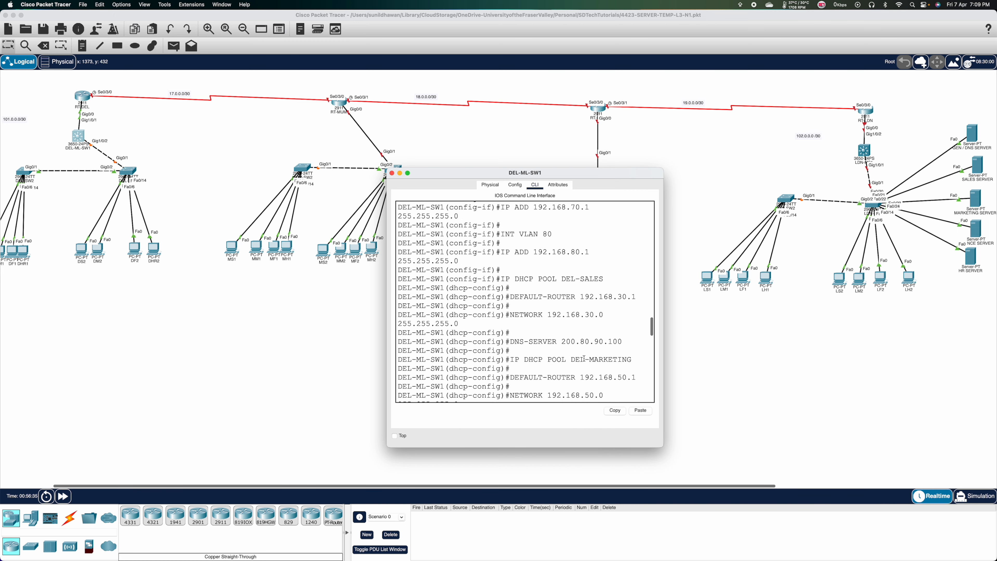
scroll(583, 358, up, 6)
scroll(584, 358, down, 10)
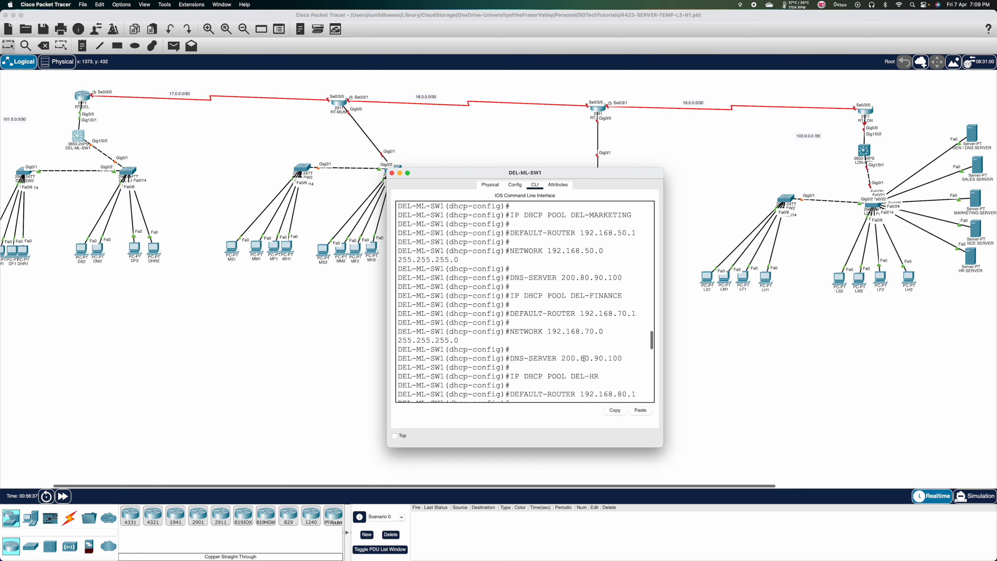
scroll(583, 358, down, 10)
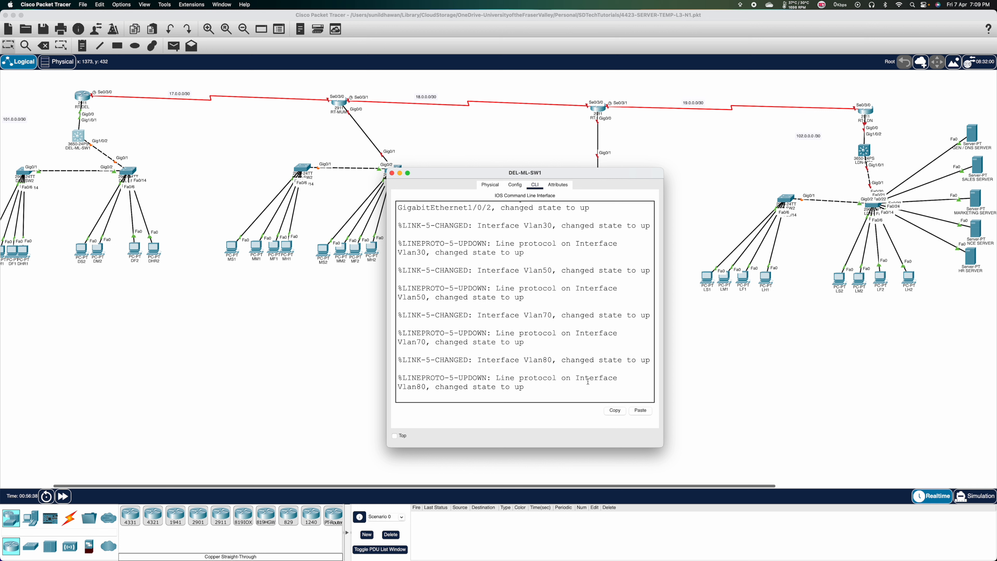
scroll(588, 382, down, 2)
click(172, 327)
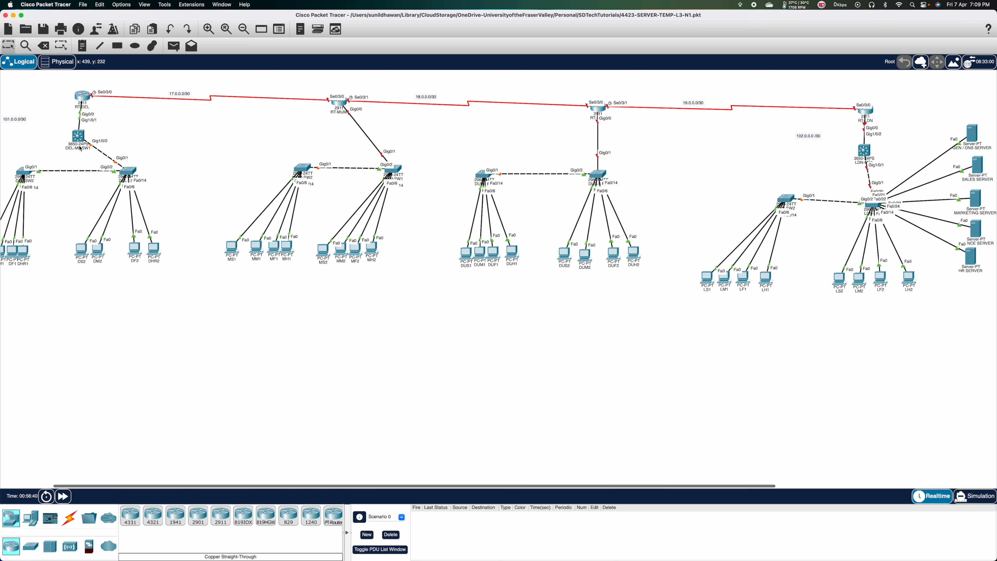
Inspect DEL-ML-SW1's port and VLAN info box, then return to the Word script.
mouse_move(81, 136)
scroll(78, 246, left, 5)
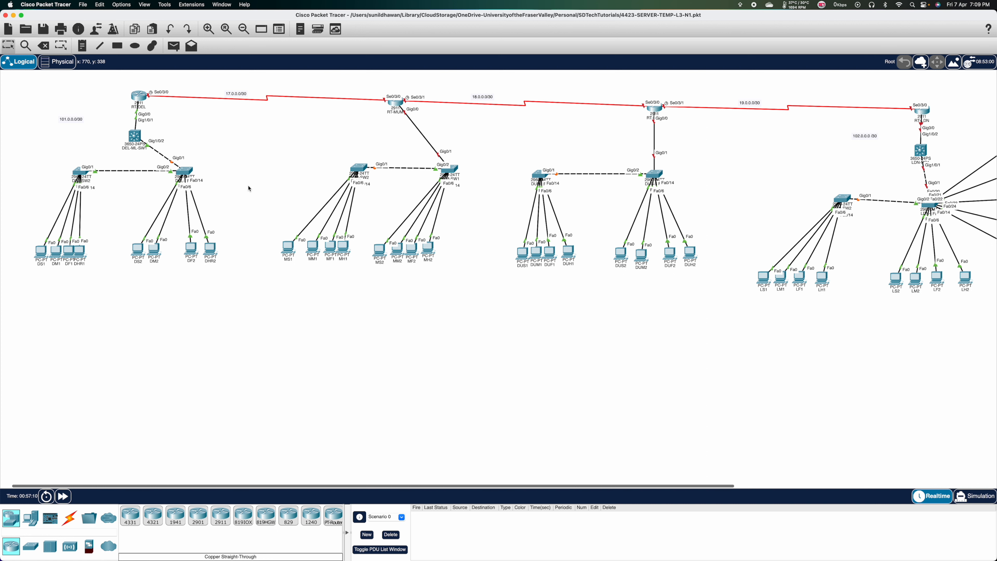
key(super+Tab)
scroll(472, 343, down, 5)
Start the DEL-SW1 section with EN, CONF T, HOST DEL-SW1 and trunk ports GI0/1-2.
click(432, 275)
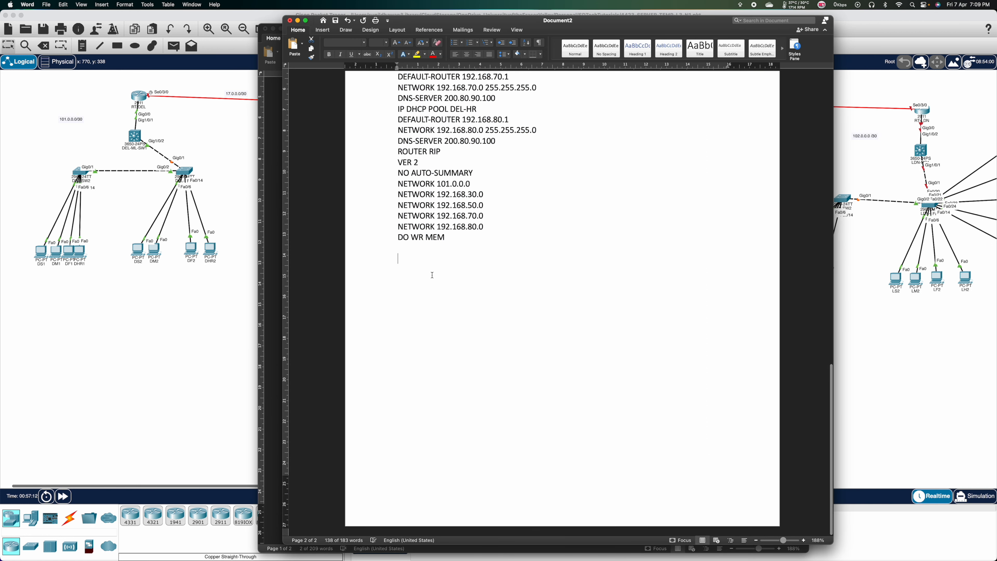
text(#C)
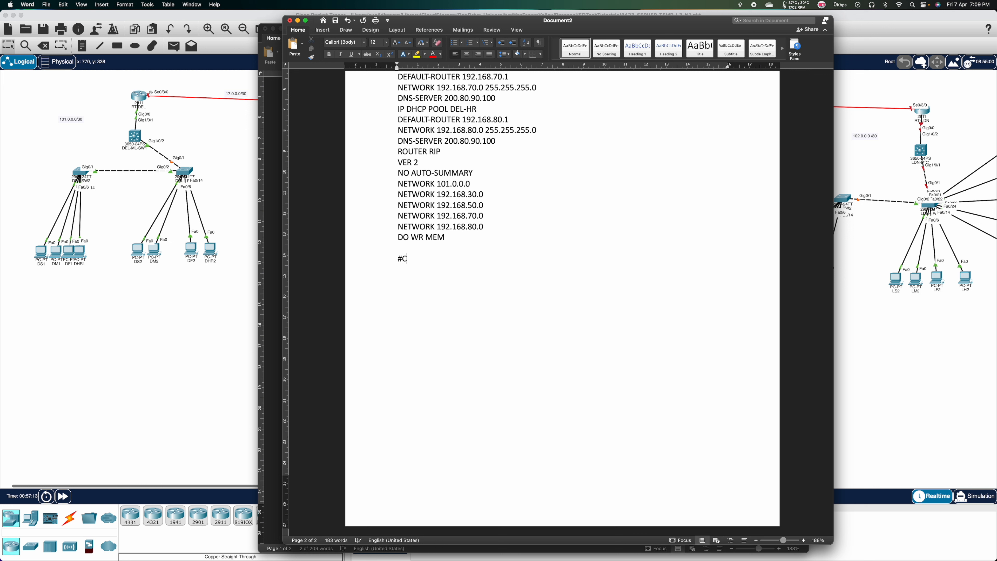
text(ONFIGURATION FOR DEL-SW1 )
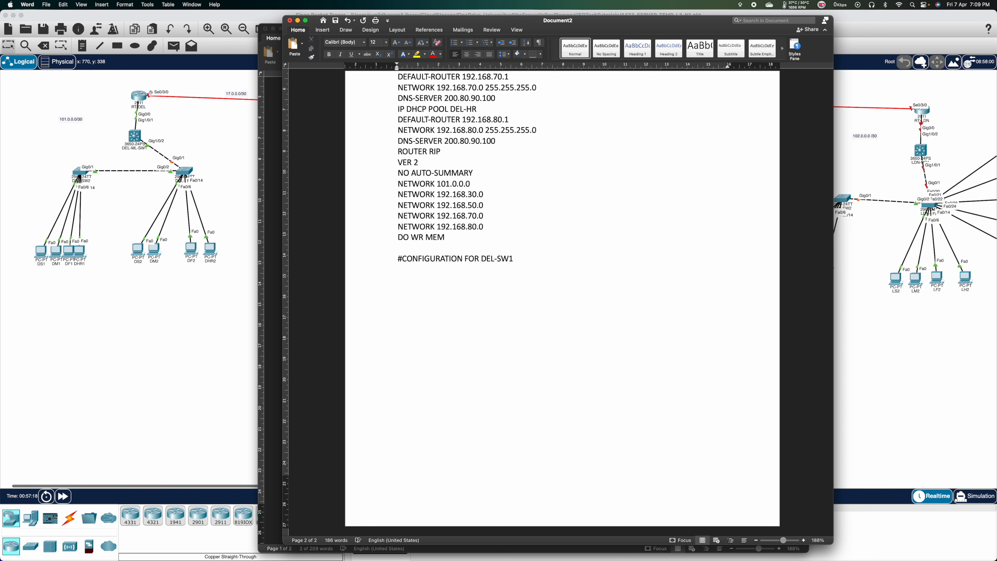
text(EN)
key(Return)
text(CONF T)
key(Return)
text(HOST DEL)
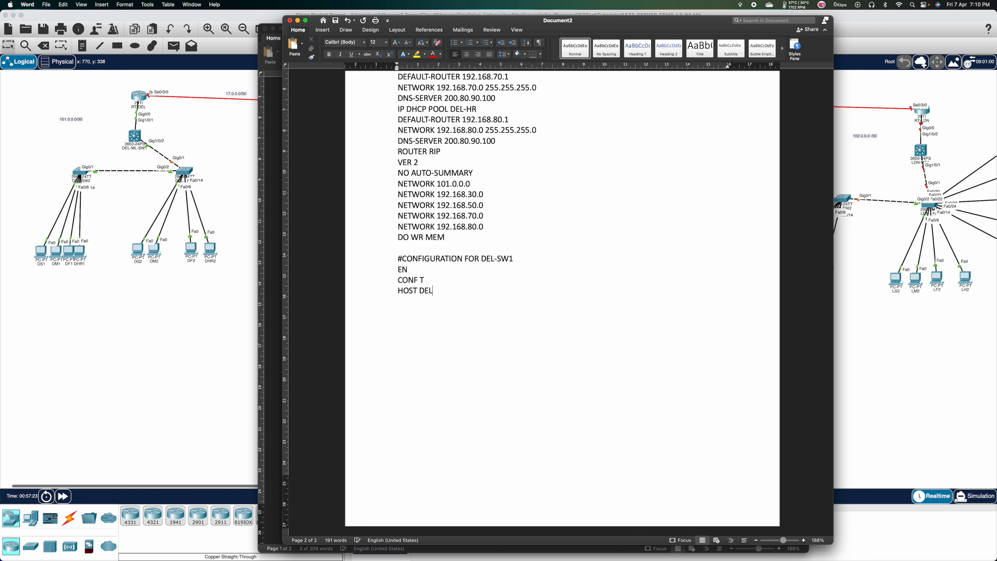
text(-SW1)
text(INT)
text( RA G)
text(I)
text(0/1)
text(-2 )
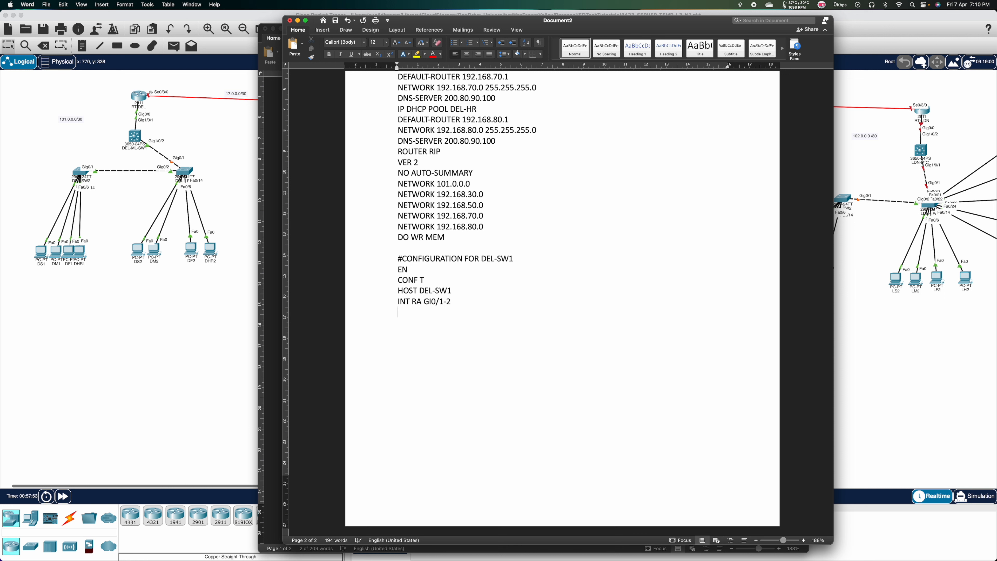
text(SWITCHPORT MODE TRUNK)
Add VTP MODE CLIENT, VTP DOMAIN CISCO and a VTP PASSWORD line.
key(Return)
text(VTP MODE )
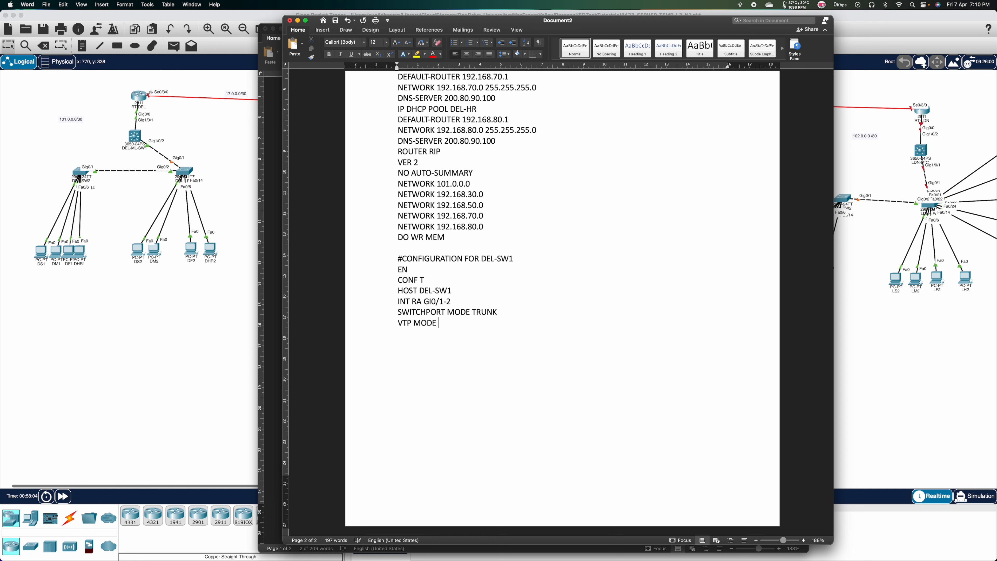
text(CLIENT)
key(Return)
text(VTP DOMAINCIS)
key(BackSpace)
key(BackSpace)
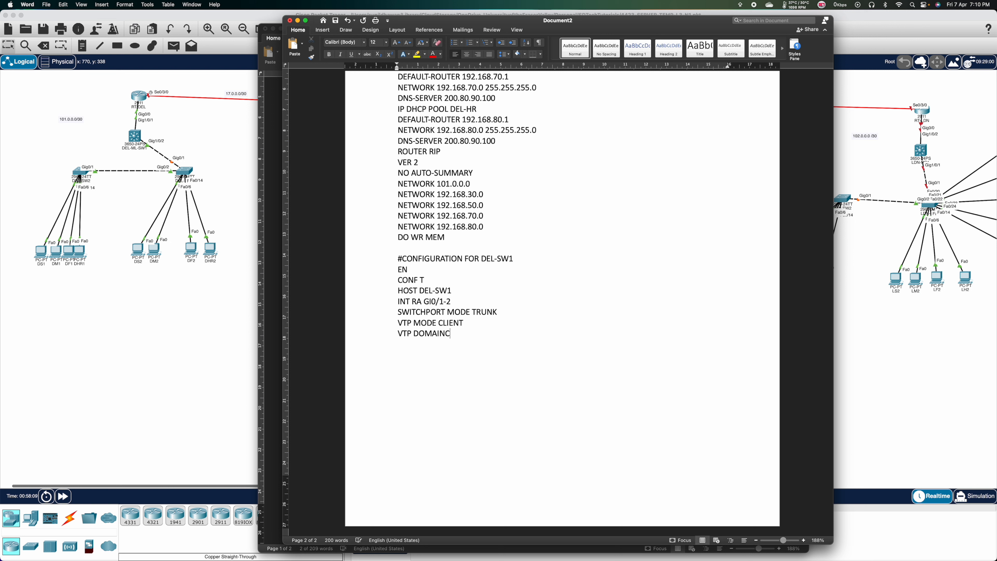
key(BackSpace)
text(CISCO)
key(Return)
text(VTP PASSWORD CCNA)
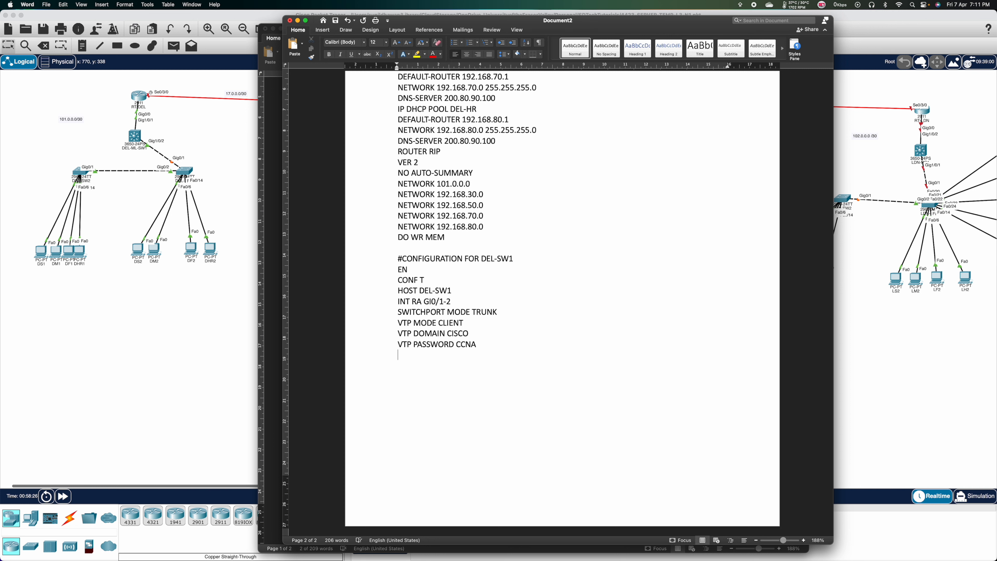
click(269, 283)
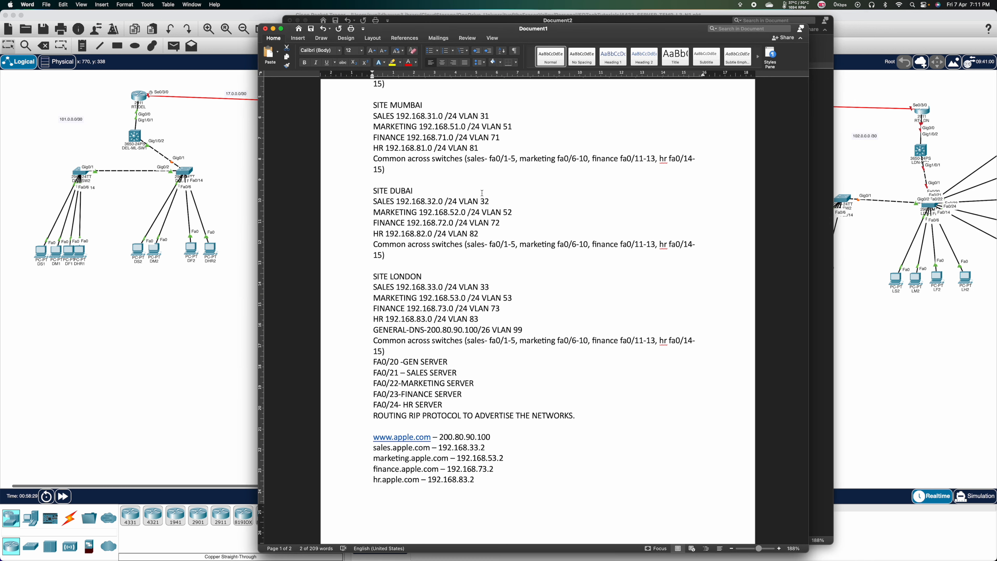
scroll(482, 193, down, 2)
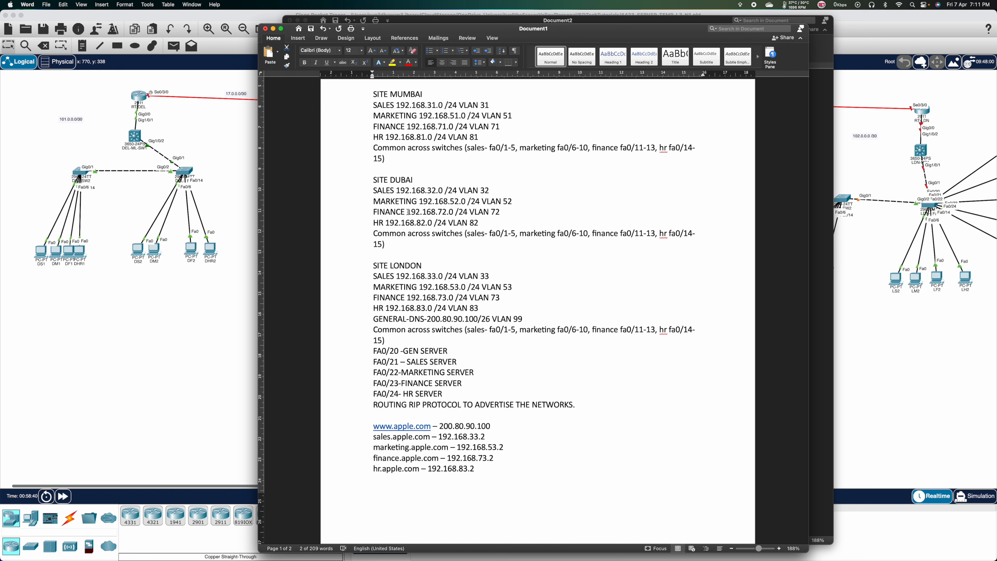
click(411, 19)
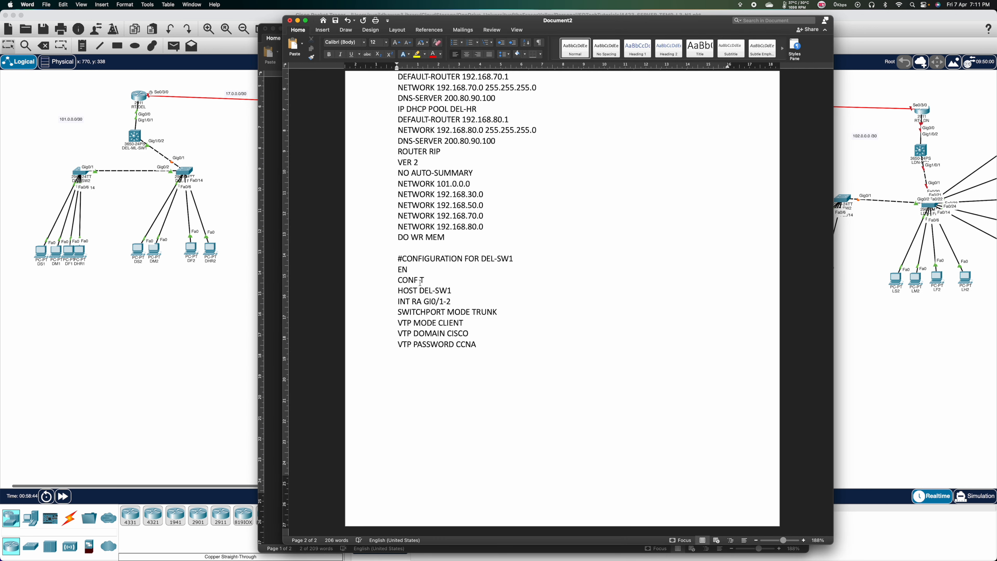
Type the INT RANGE FA0/1-5 block as access ports in VLAN 30.
text(INT RA GI)
key(BackSpace)
key(BackSpace)
key(BackSpace)
text(NGE FA)
text(0)
text(/)
text(1-5 )
text(SW)
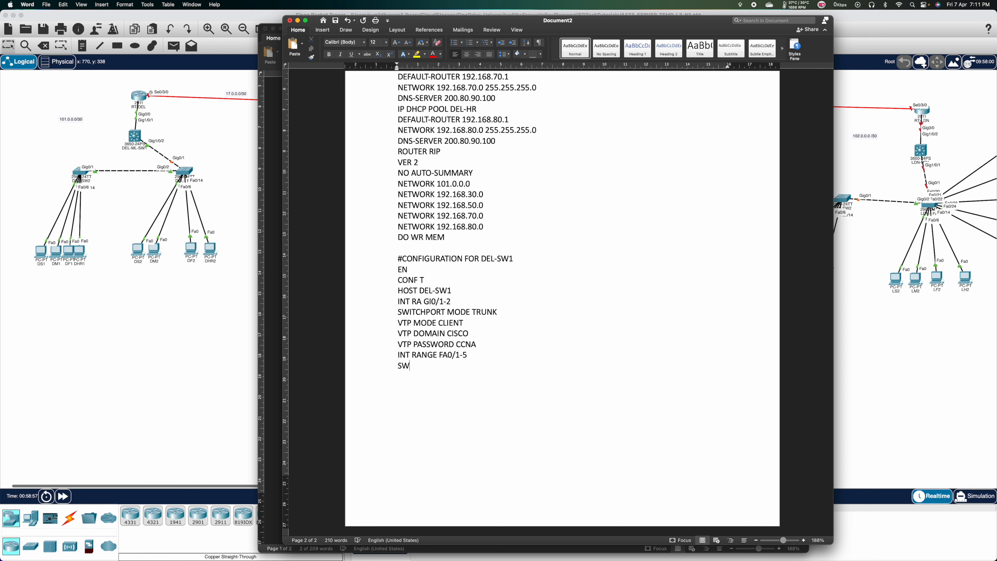
text(ITCHPORT MODE ACCESS)
key(Return)
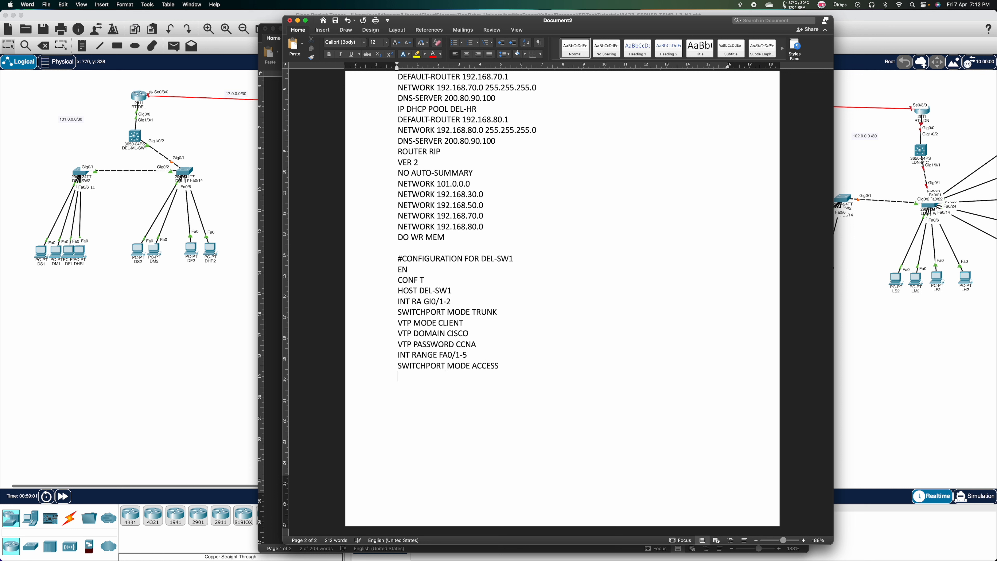
text(SWITCHPORT ACC VLAN 30)
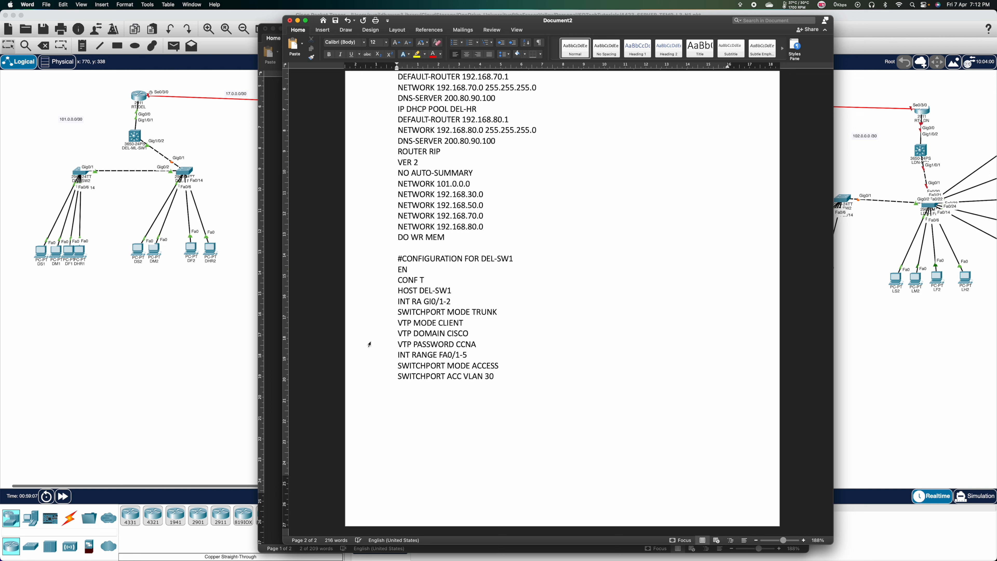
Duplicate the FA0/1-5 access port block three times below itself.
drag(498, 376, 374, 356)
key(super+c)
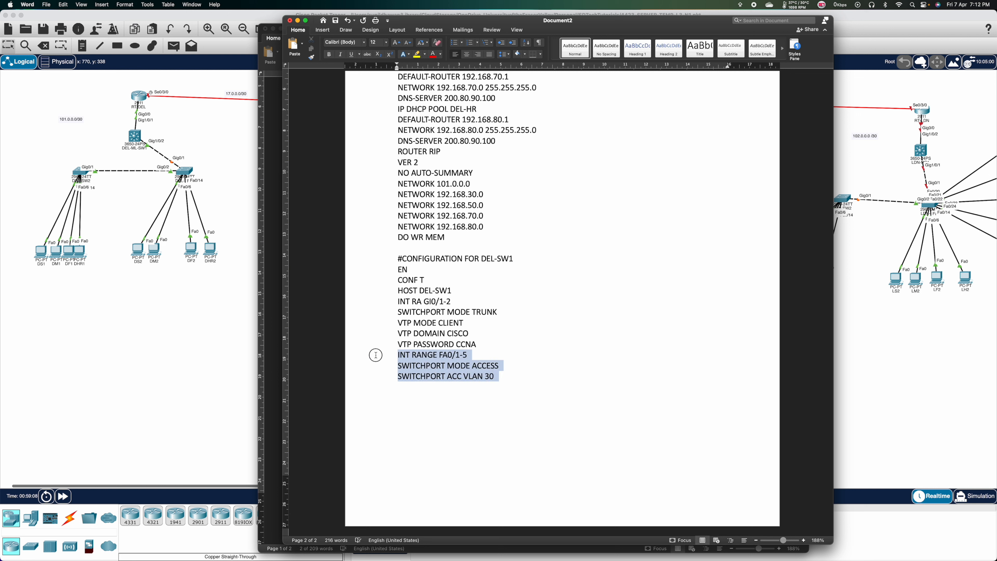
click(418, 391)
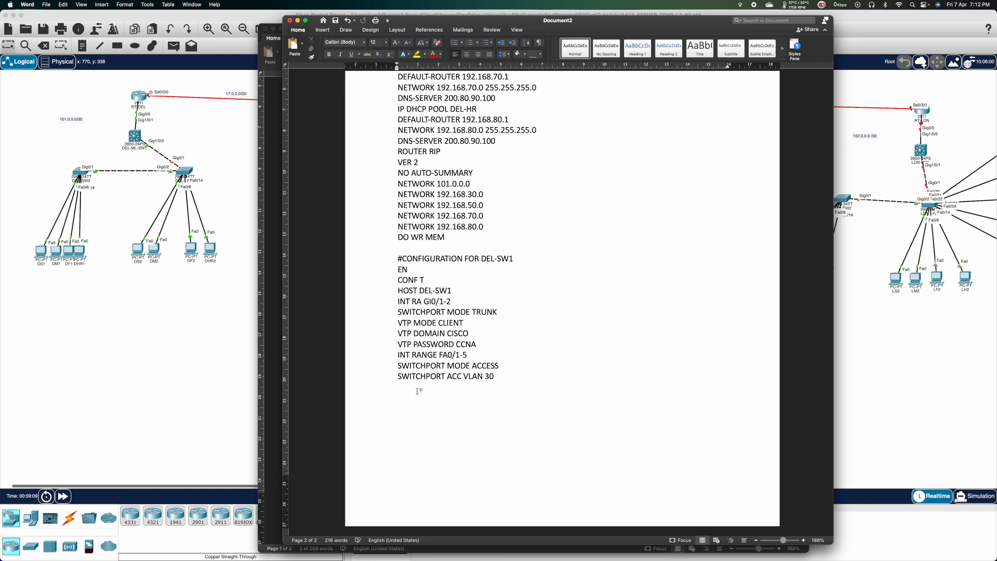
key(super+v)
key(super+v)
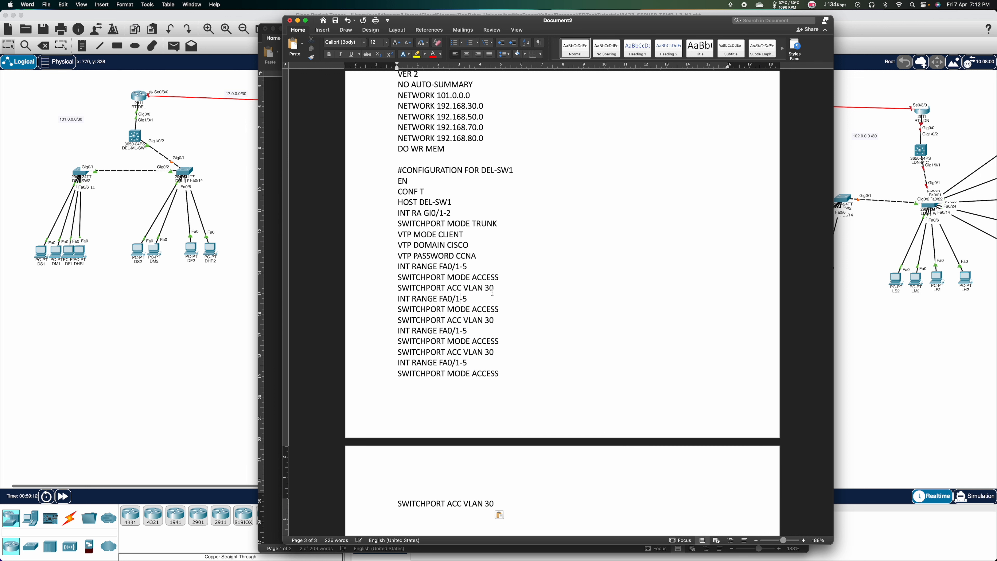
key(super+v)
key(super+v)
Change the first copy to range FA0/6-10 in VLAN 50.
click(460, 299)
key(BackSpace)
text(6)
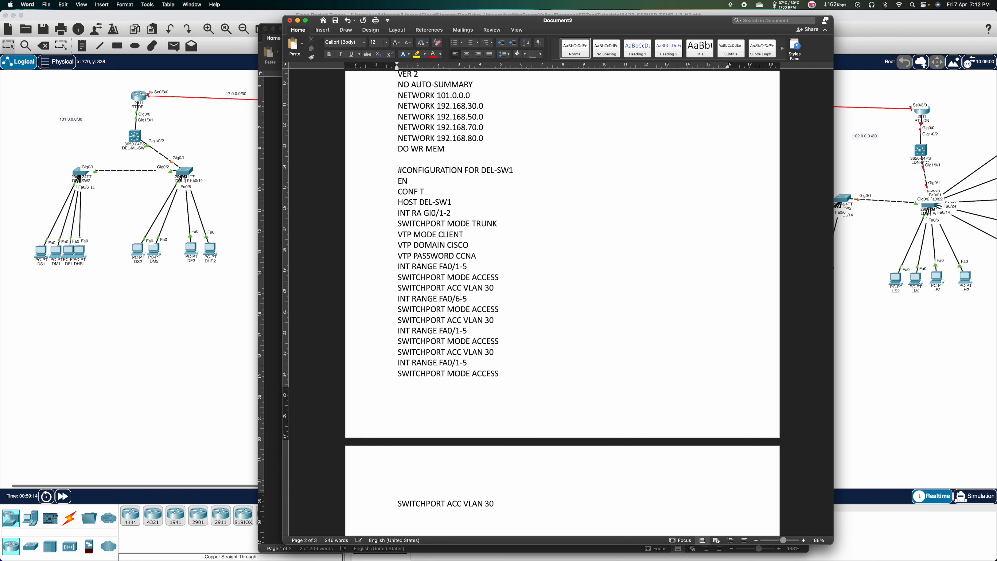
key(BackSpace)
text(10)
click(490, 320)
key(BackSpace)
text(5)
text(1)
Set the remaining copies to FA0/11-13 in VLAN 70 and FA0/14-15 in VLAN 80.
key(BackSpace)
text(13)
click(489, 352)
key(BackSpace)
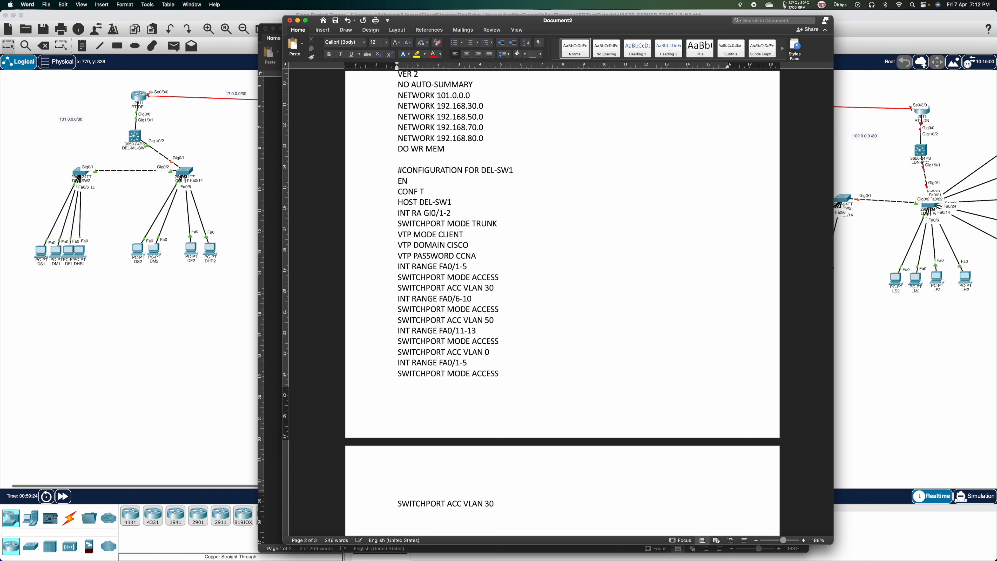
text(7)
text(4)
text(1)
key(Down)
key(Down)
key(Down)
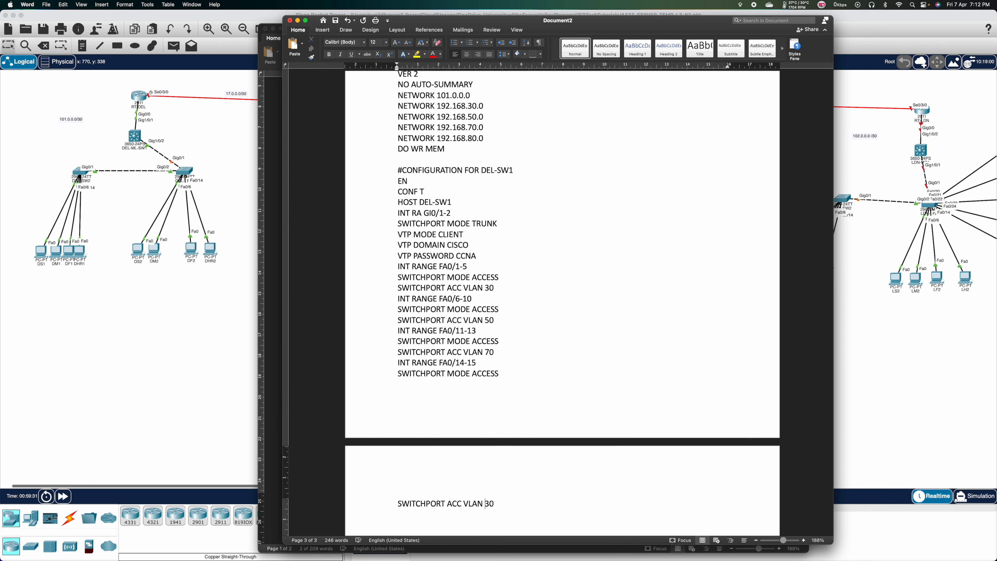
key(BackSpace)
text(8)
Append DO WR MEM and select the whole DEL-SW1 script.
scroll(561, 275, down, 3)
scroll(510, 341, down, 2)
click(510, 340)
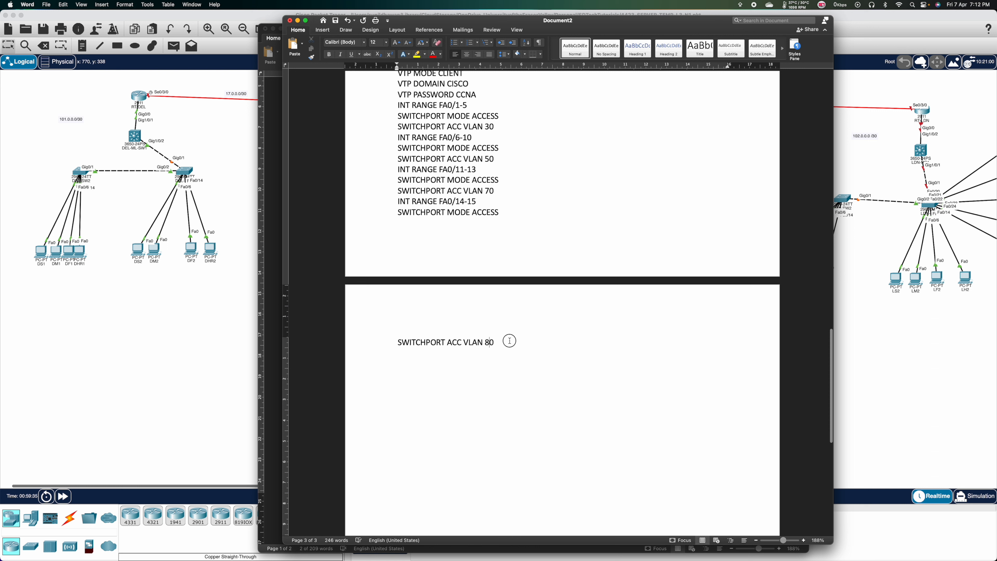
text(DO WR MEM)
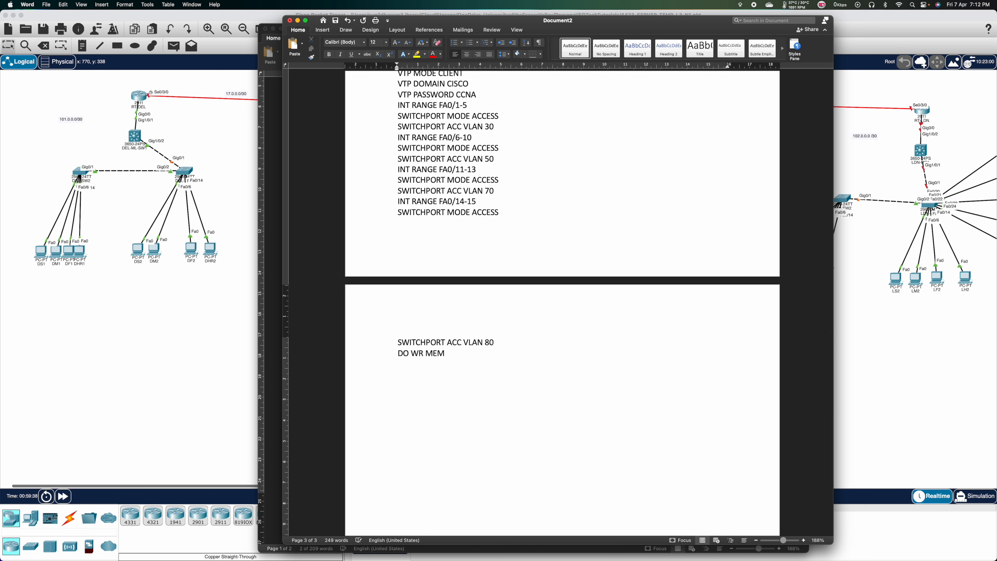
drag(470, 377, 398, 117)
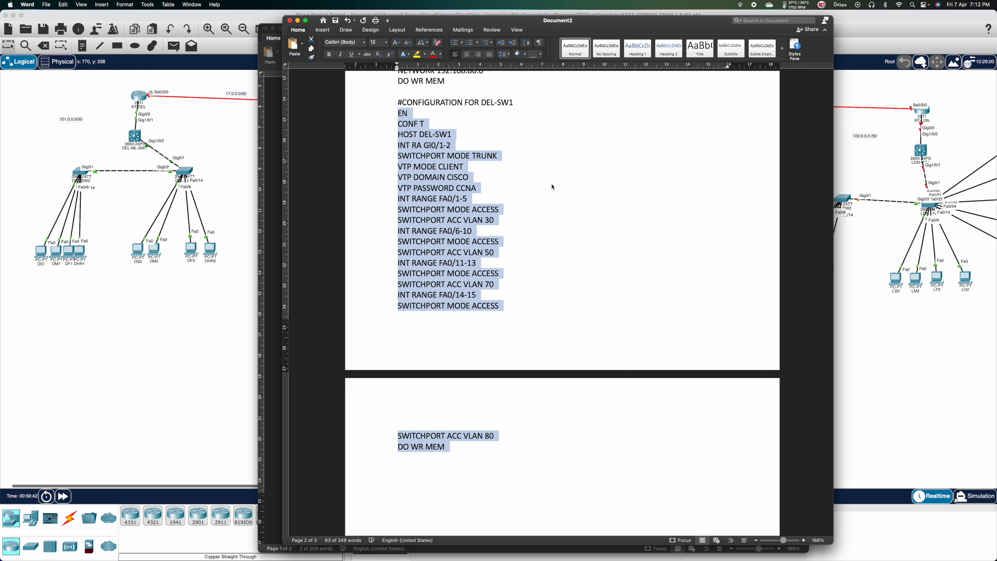
click(184, 176)
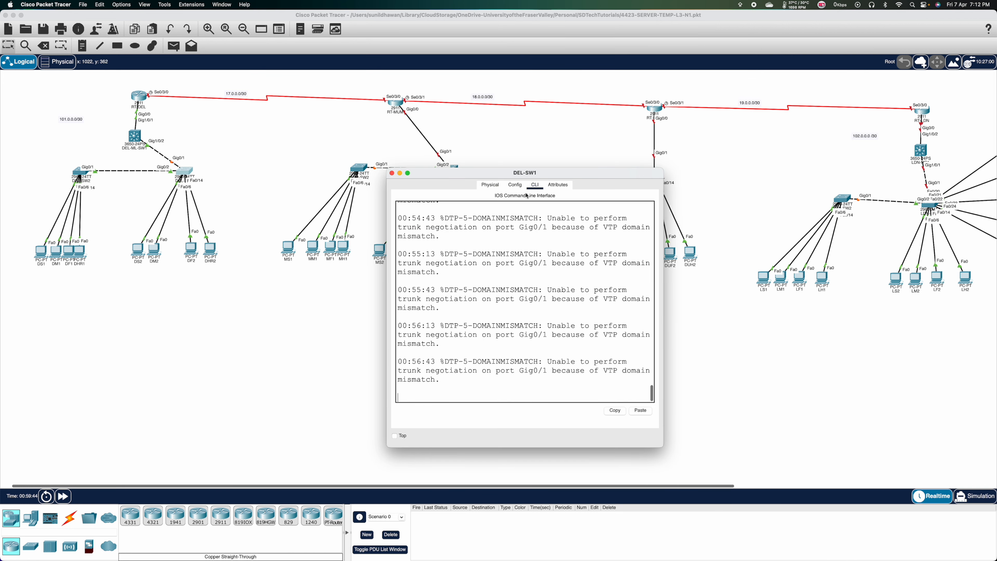
Paste the DEL-SW1 script into the switch's CLI, close its window and return to Word.
click(640, 410)
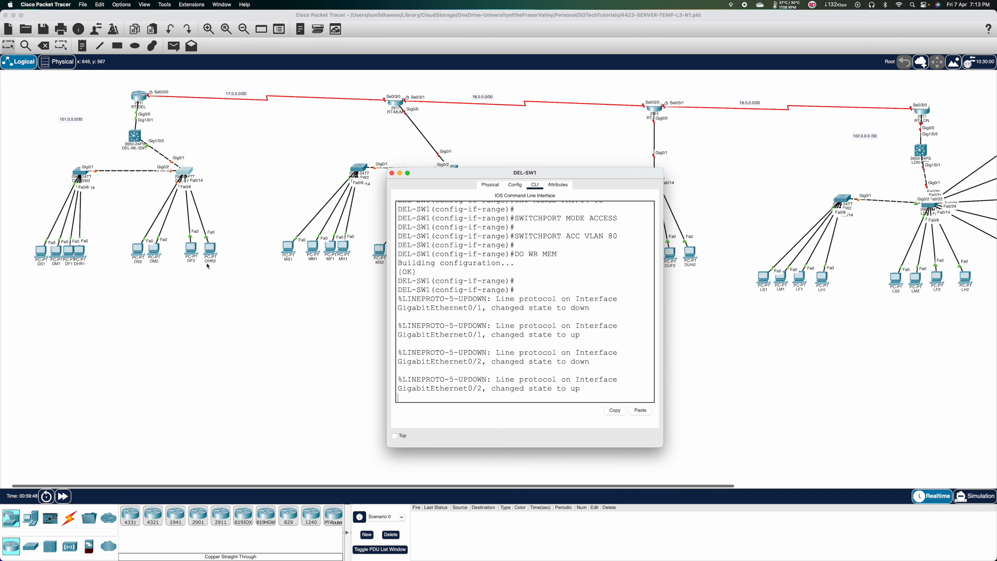
click(225, 169)
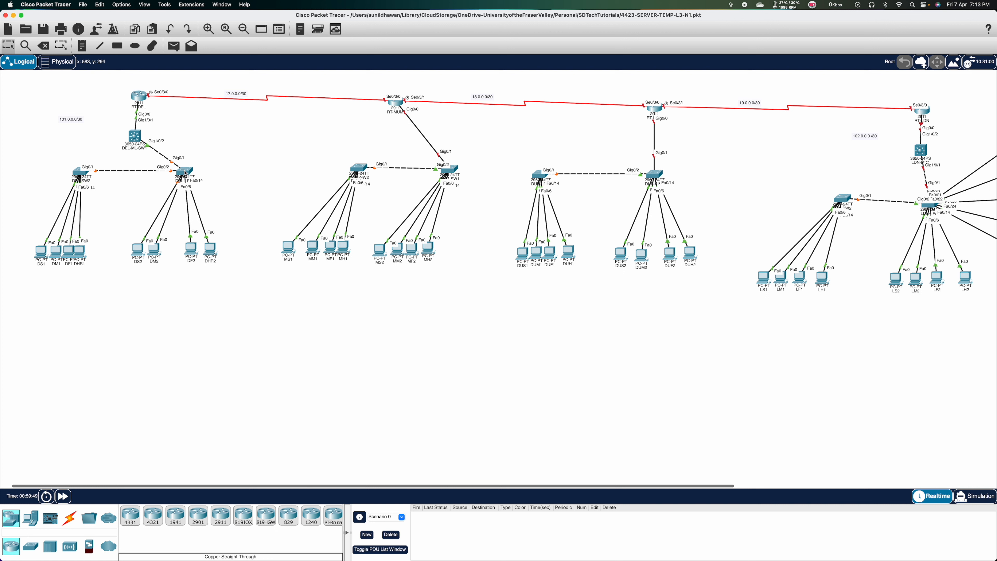
mouse_move(186, 173)
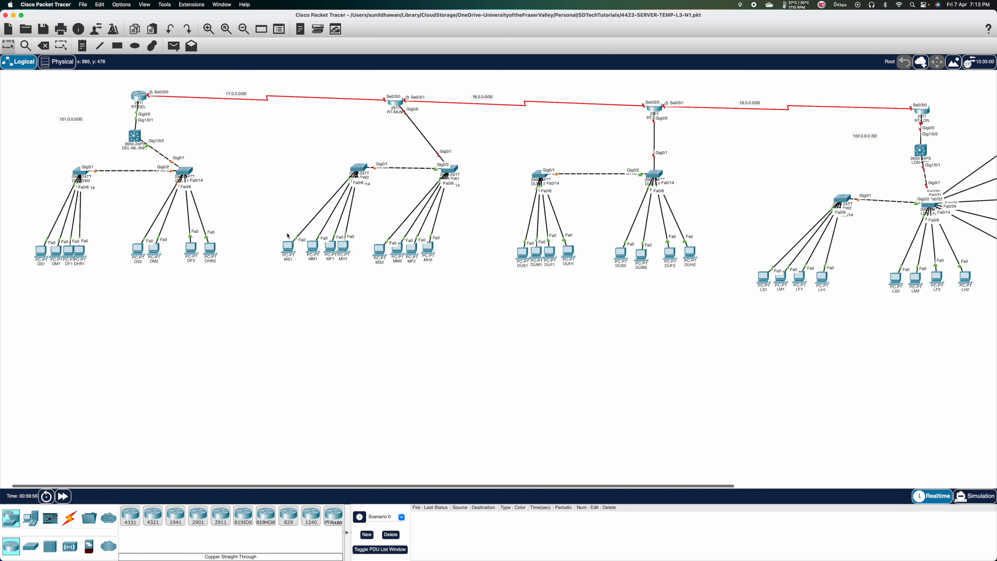
key(super+Tab)
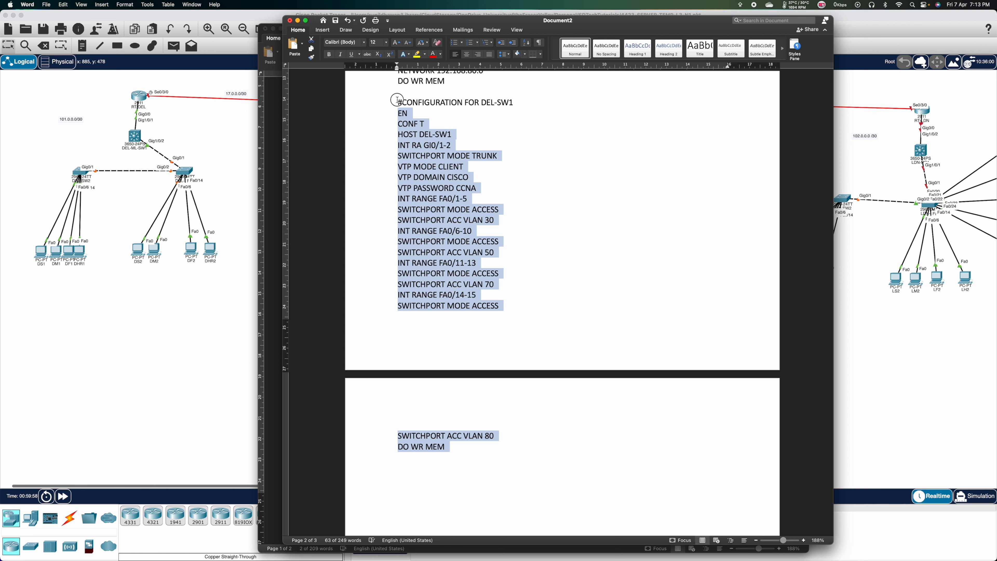
Paste a copy of the whole DEL-SW1 script below the original.
drag(396, 102, 471, 451)
key(super+c)
scroll(471, 450, down, 5)
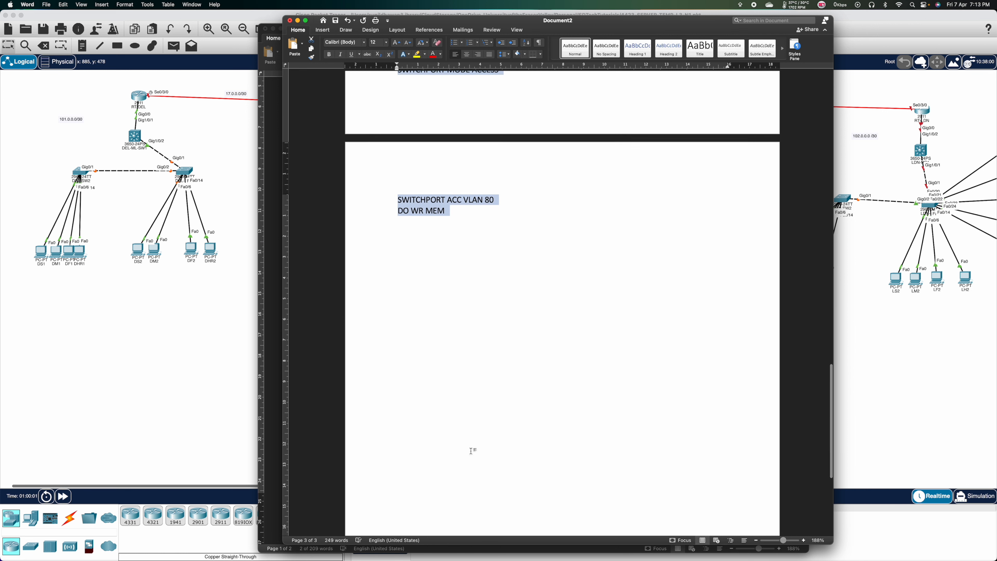
click(432, 240)
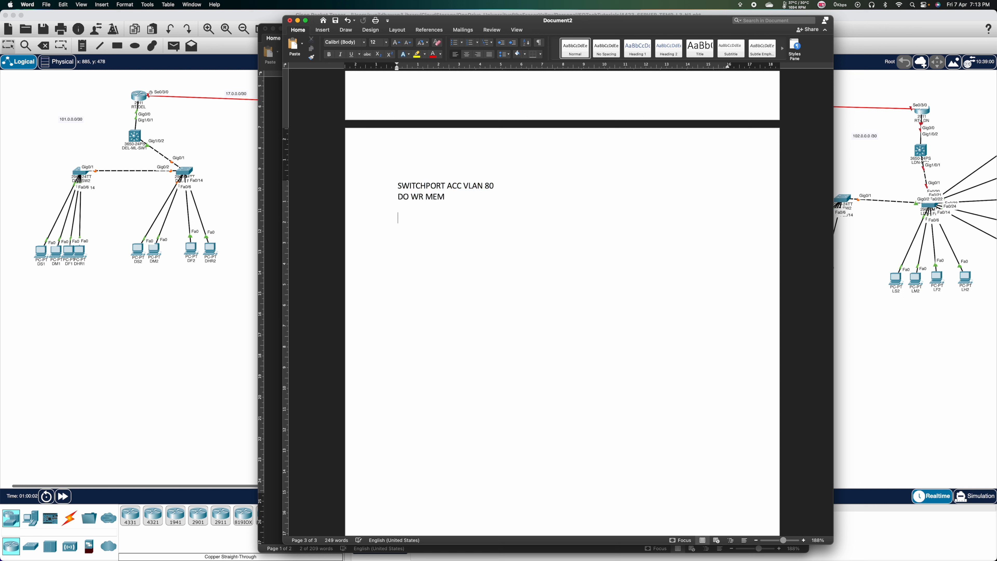
key(super+v)
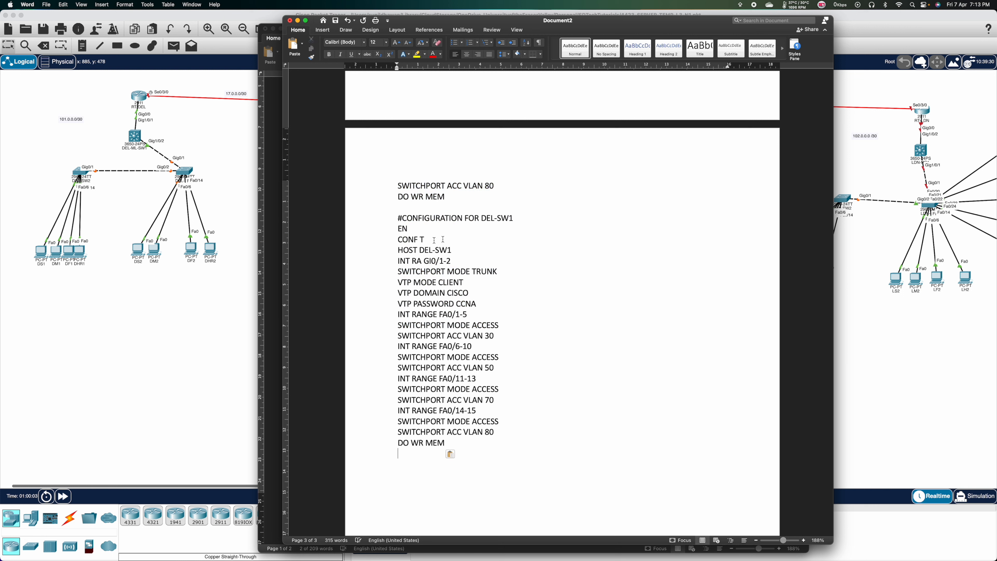
Rename the copy to DEL-SW2 in heading and hostname, and change the trunk line to INT GI0/1.
click(540, 219)
key(BackSpace)
text(2)
key(Down)
key(Down)
key(BackSpace)
text(2)
key(Down)
key(BackSpace)
key(Left)
key(Left)
key(BackSpace)
key(BackSpace)
key(BackSpace)
key(Delete)
scroll(477, 283, down, 2)
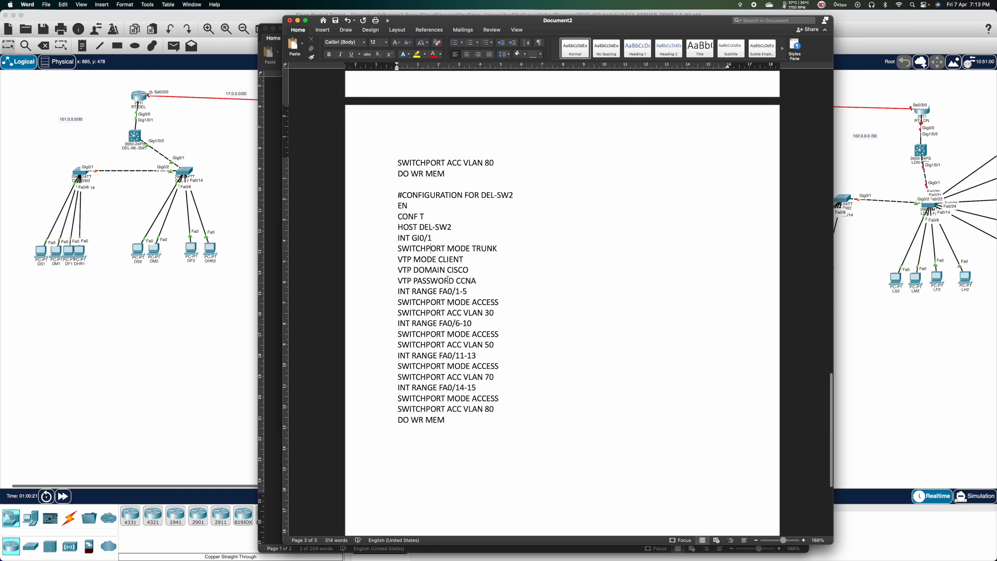
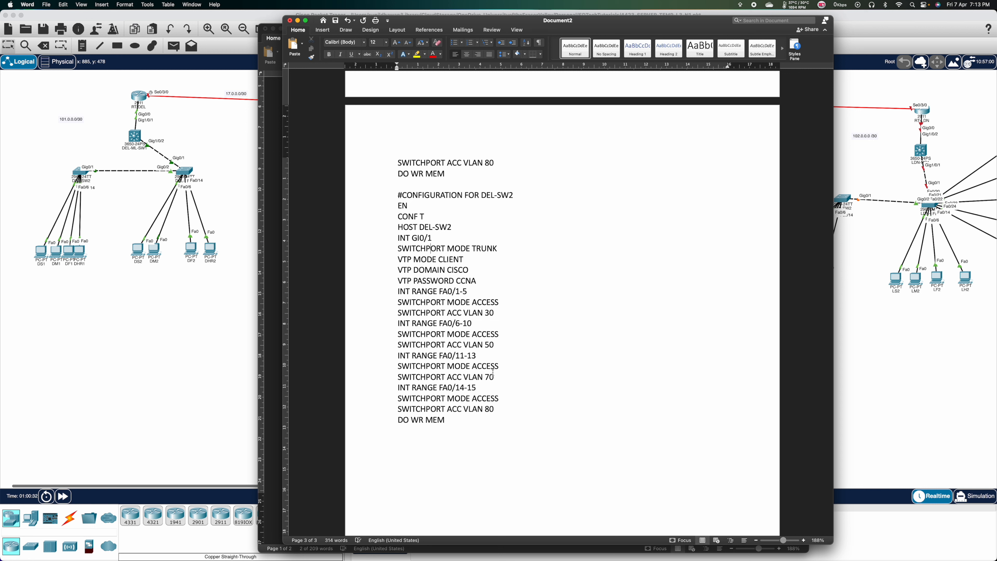
Copy the DEL-SW2 script lines from EN through DO WR MEM out of Word.
scroll(493, 372, down, 2)
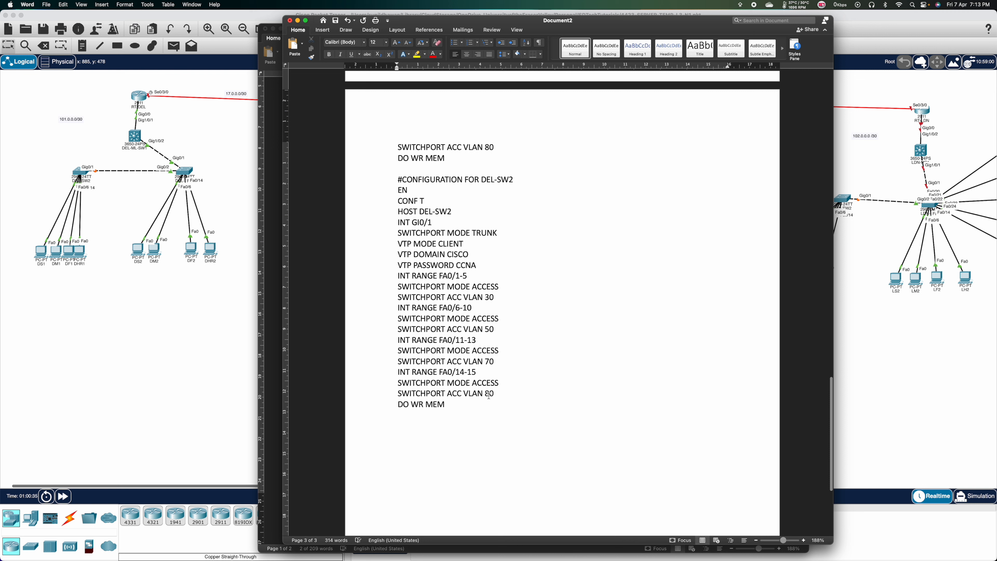
drag(485, 422, 360, 189)
key(super+c)
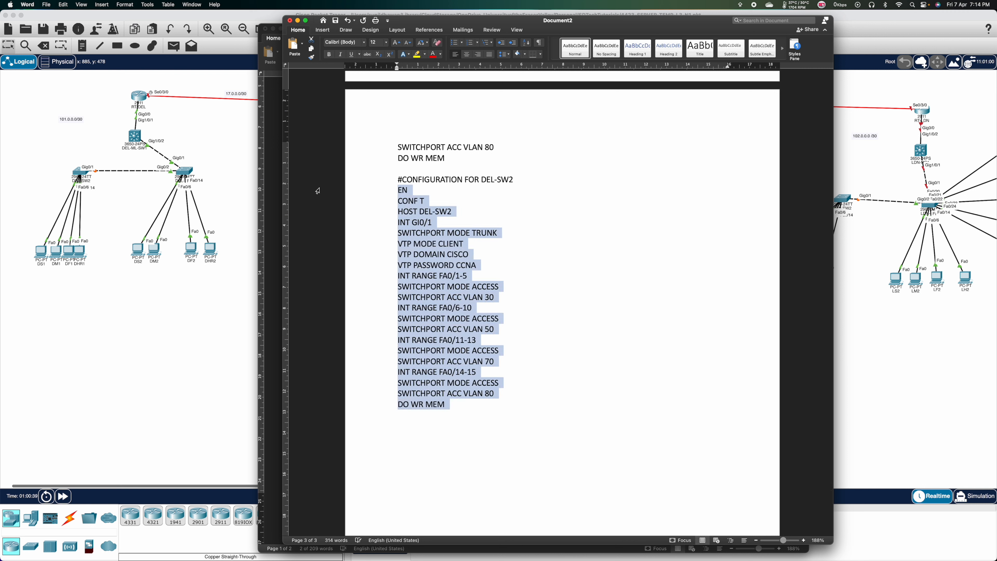
click(80, 174)
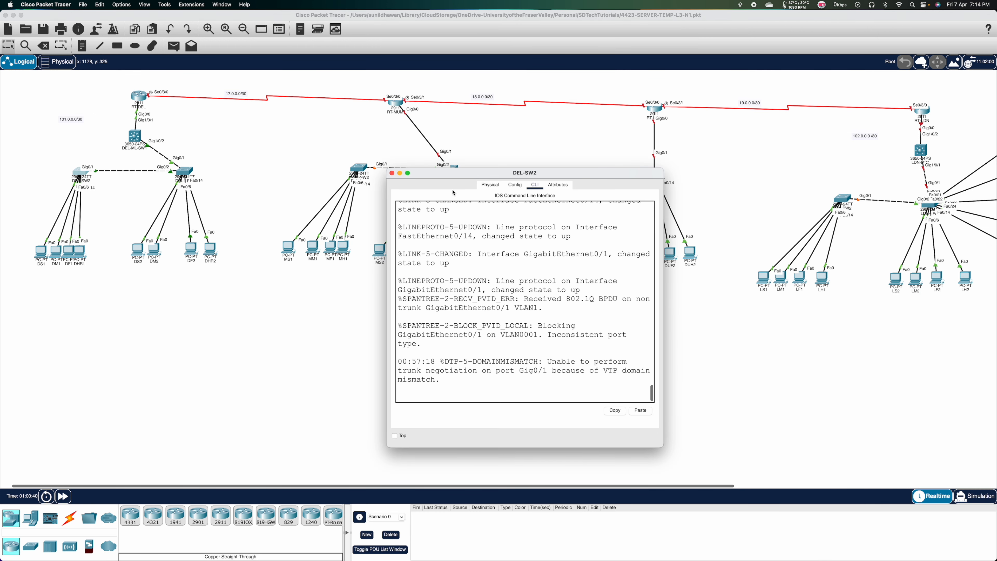
Paste the copied script into DEL-SW2's CLI, then fast-forward the simulation time.
key(Return)
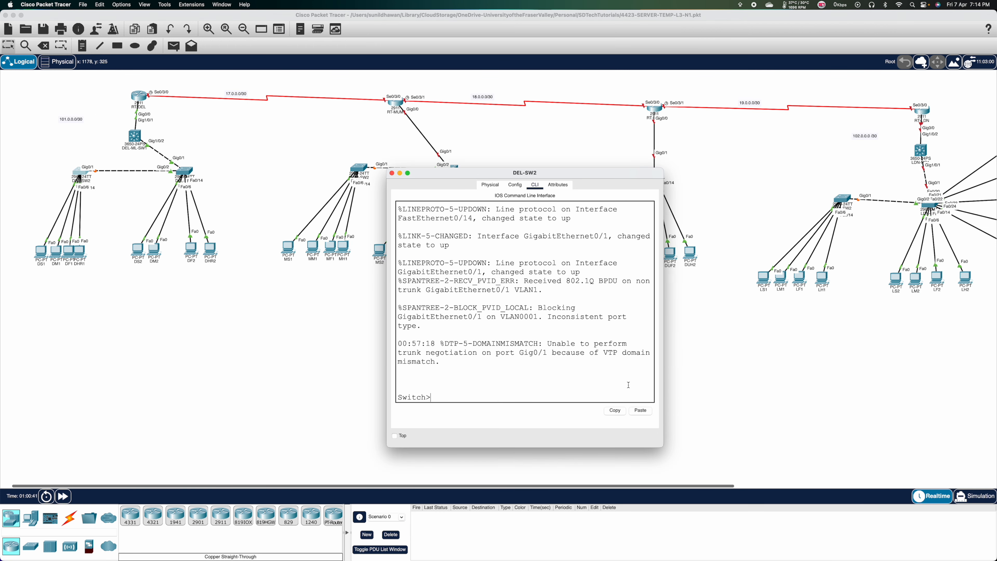
click(639, 413)
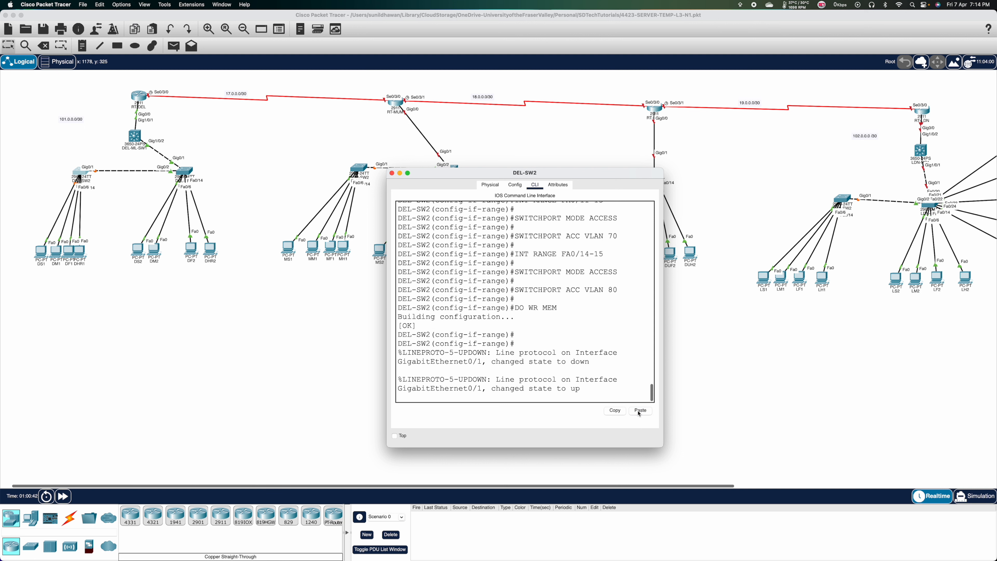
key(super+w)
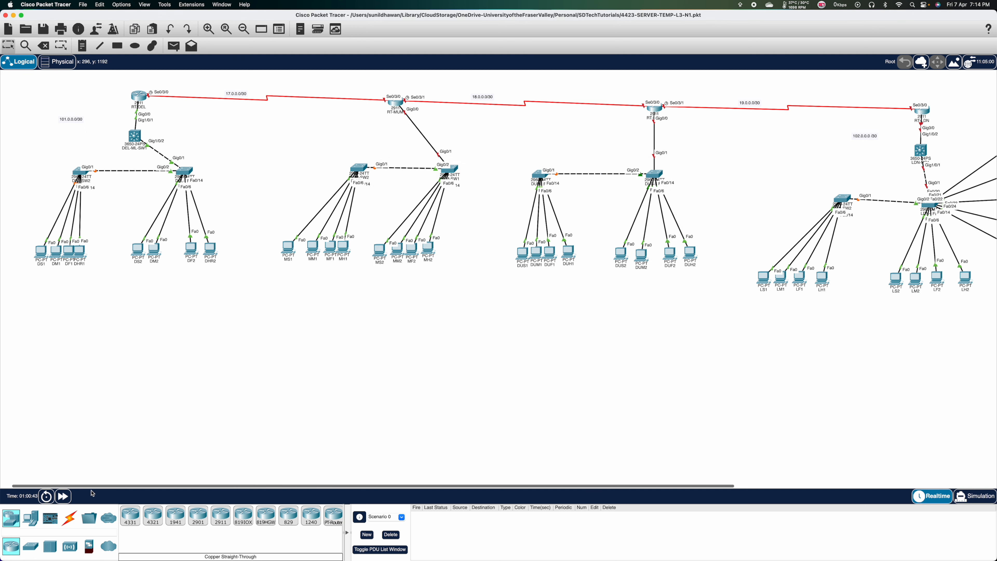
click(66, 497)
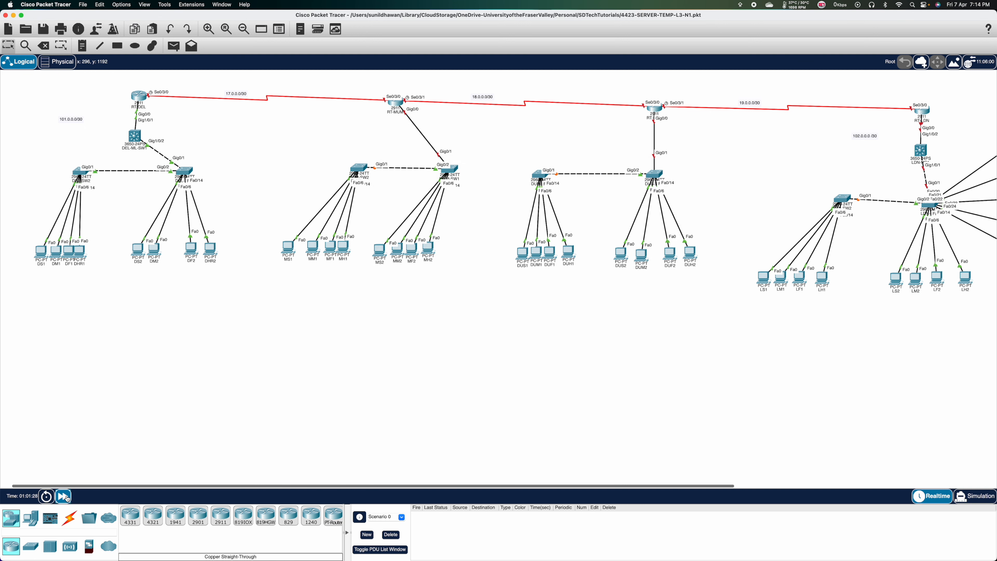
click(66, 497)
click(65, 497)
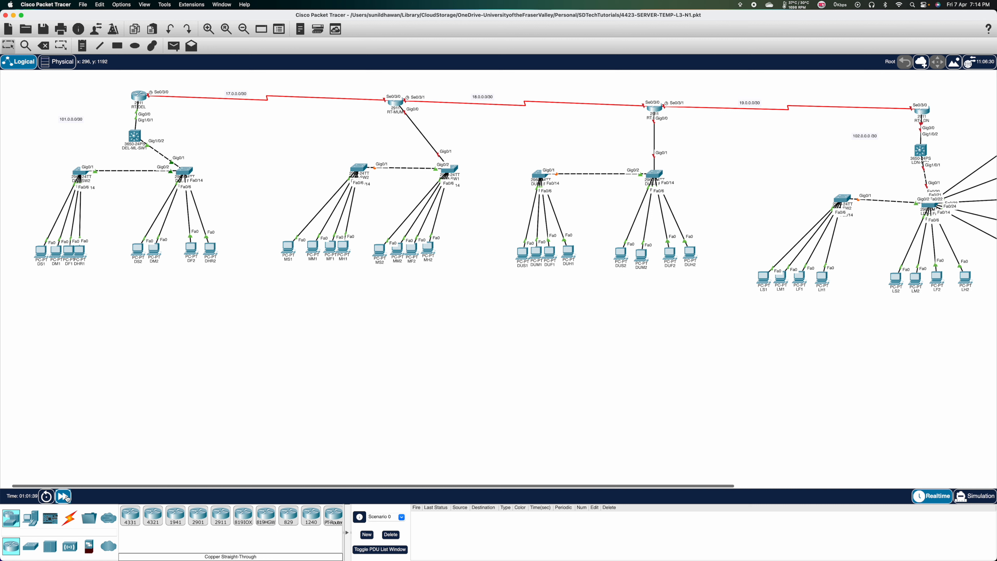
Check DS1's DHCP-assigned IP configuration, then go back to the Word script.
click(42, 254)
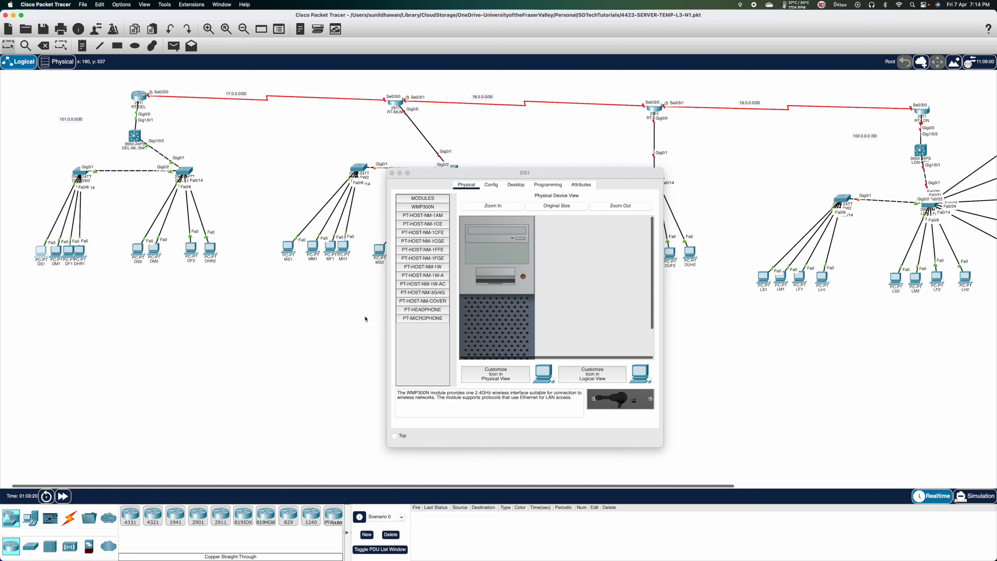
click(516, 184)
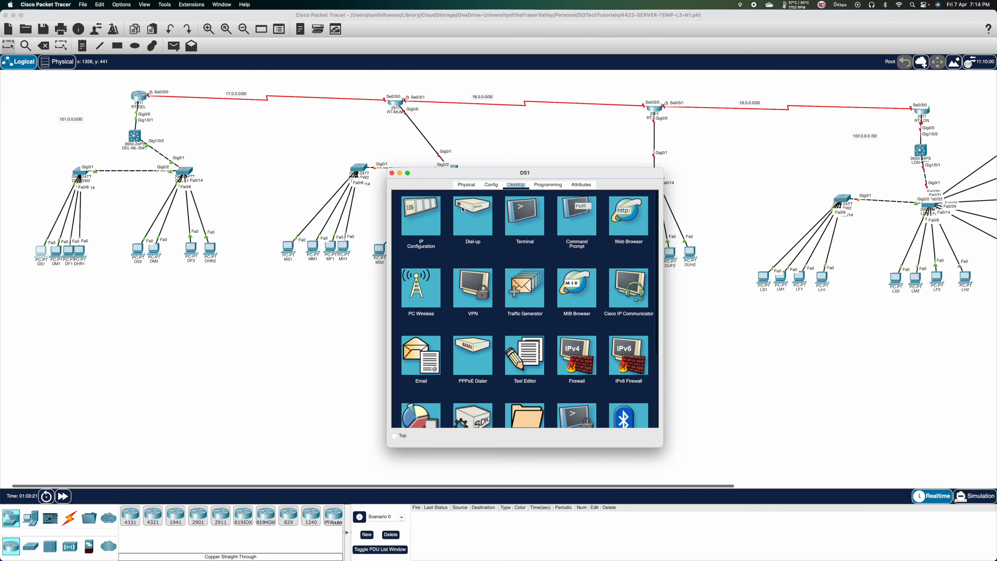
click(418, 219)
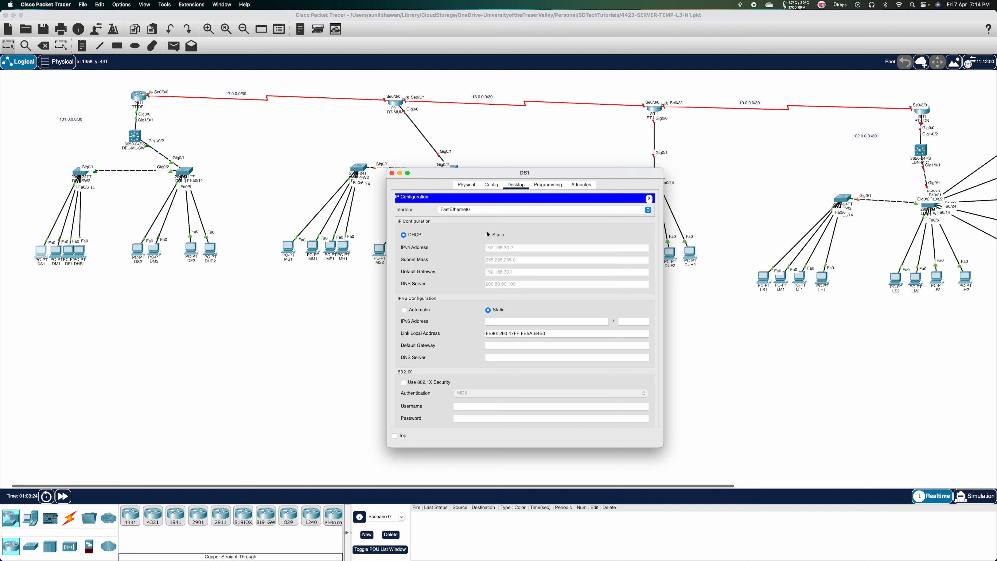
click(392, 173)
key(super+Tab)
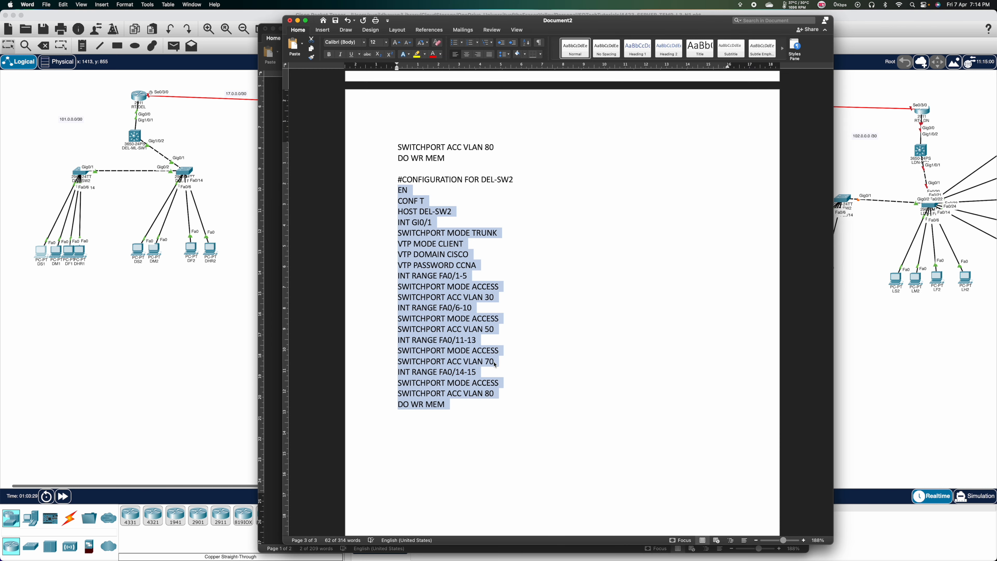
Below the DEL-HR DNS-SERVER line, add IP DHCP EX 192.168.30.1 192.168.30.5.
scroll(548, 380, down, 1)
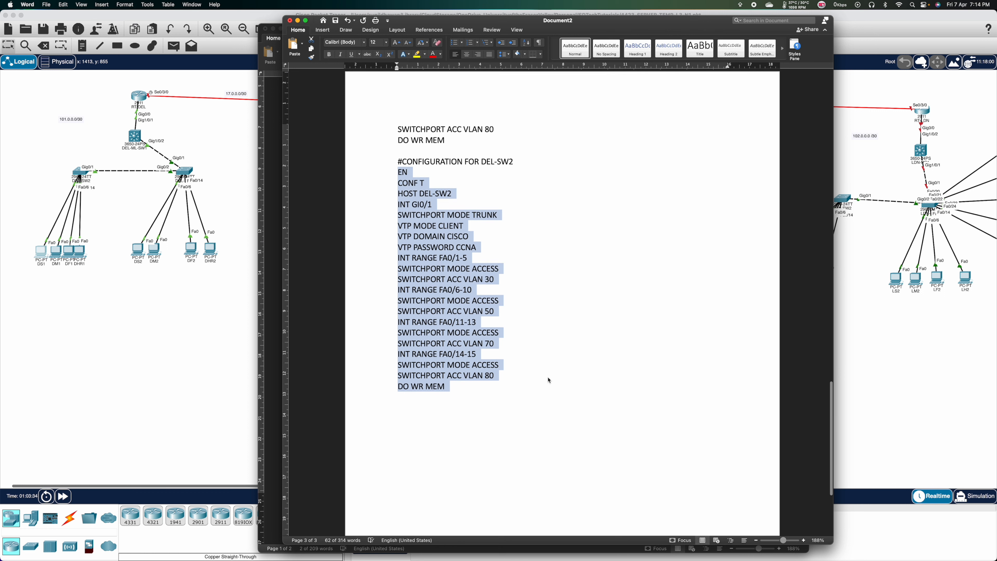
scroll(549, 380, up, 4)
scroll(549, 380, up, 12)
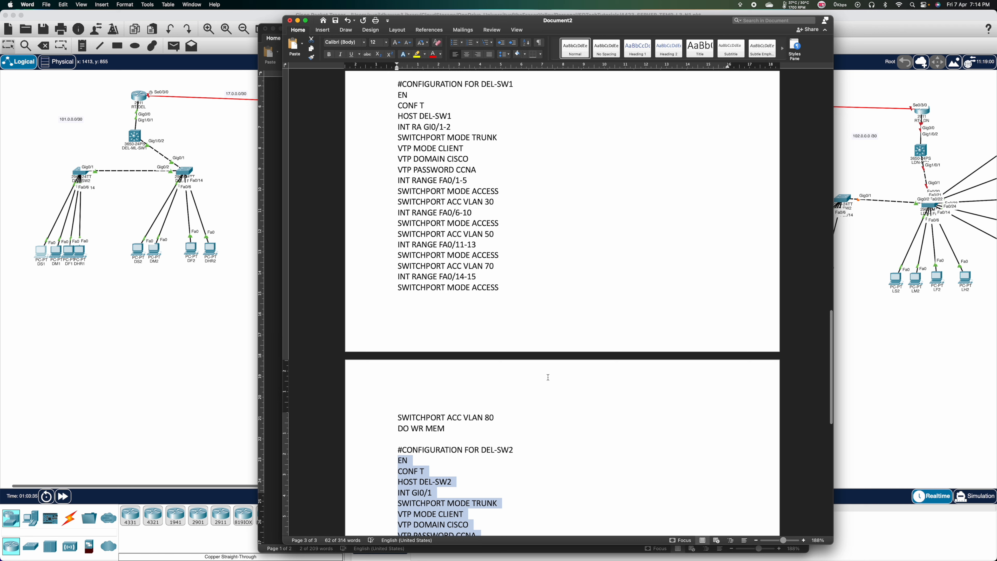
scroll(548, 377, up, 20)
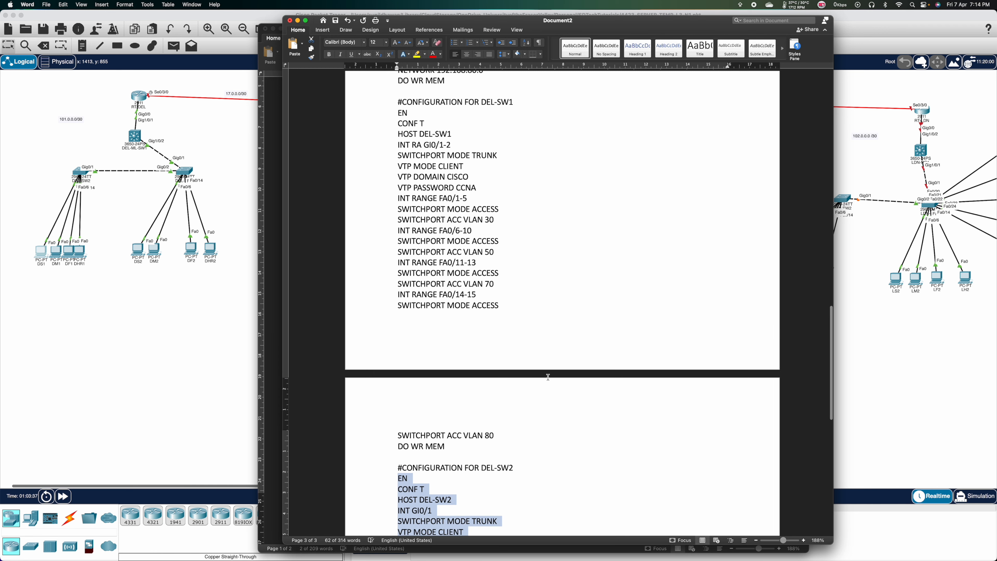
scroll(548, 377, up, 12)
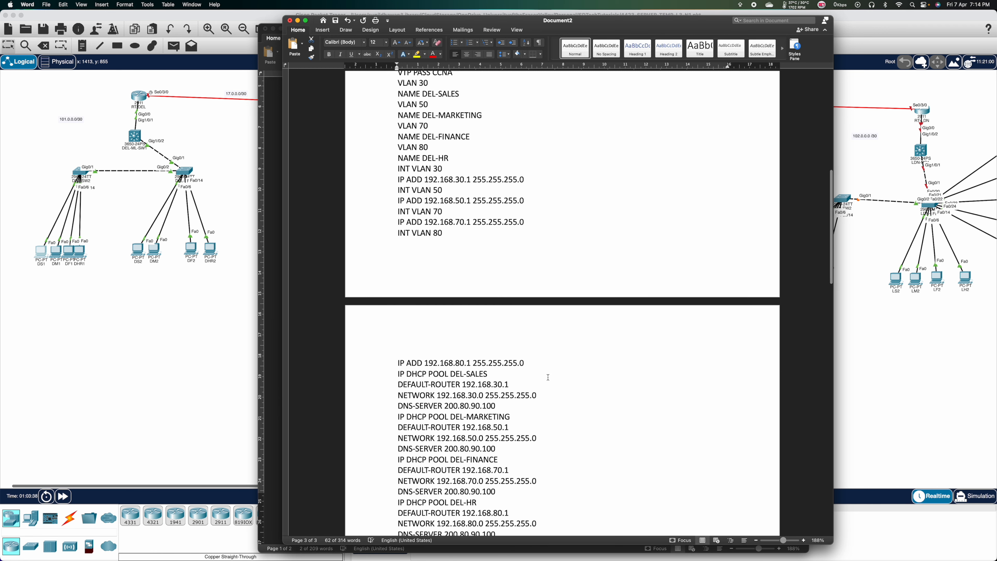
scroll(548, 377, down, 14)
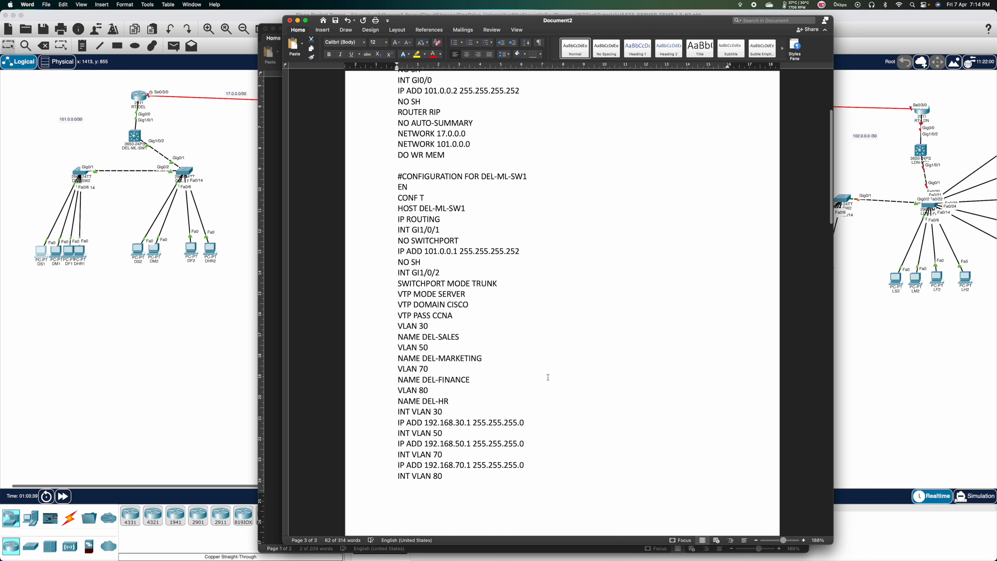
scroll(561, 308, down, 10)
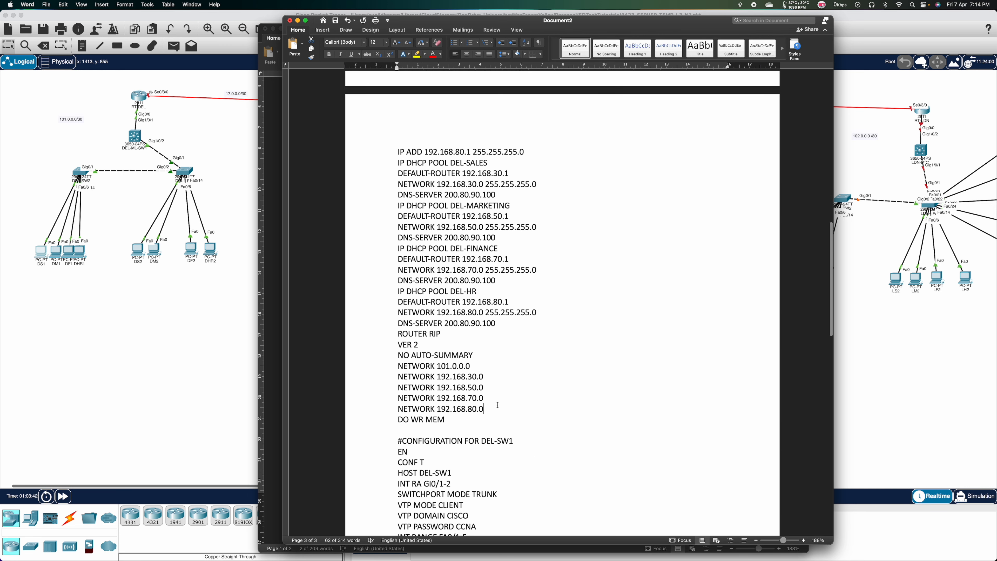
click(497, 405)
key(Return)
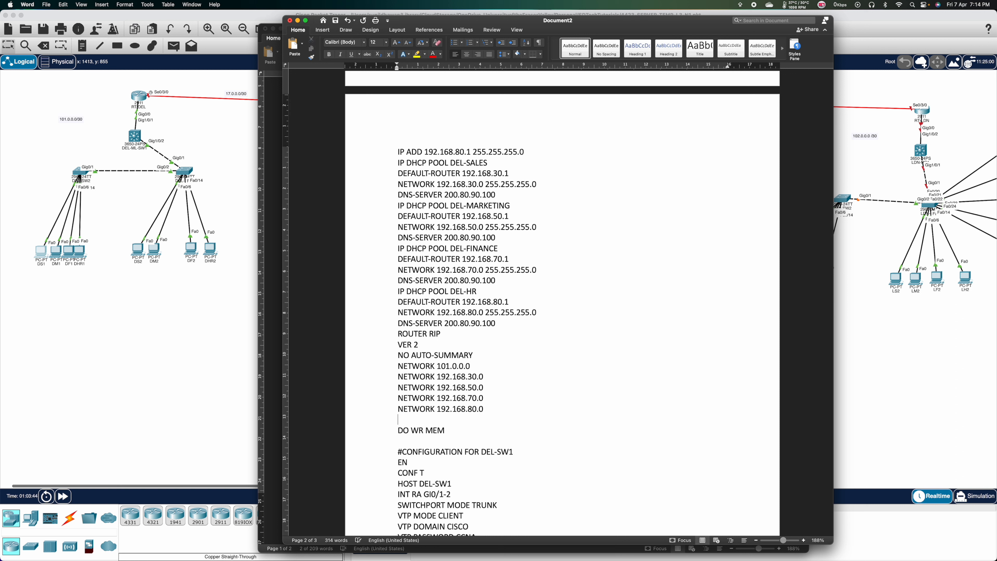
key(BackSpace)
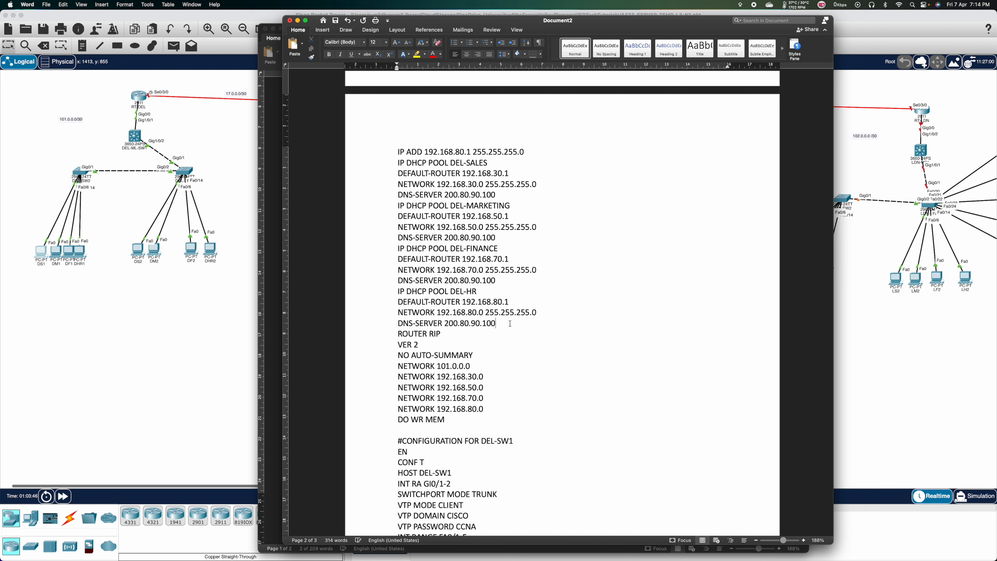
key(Return)
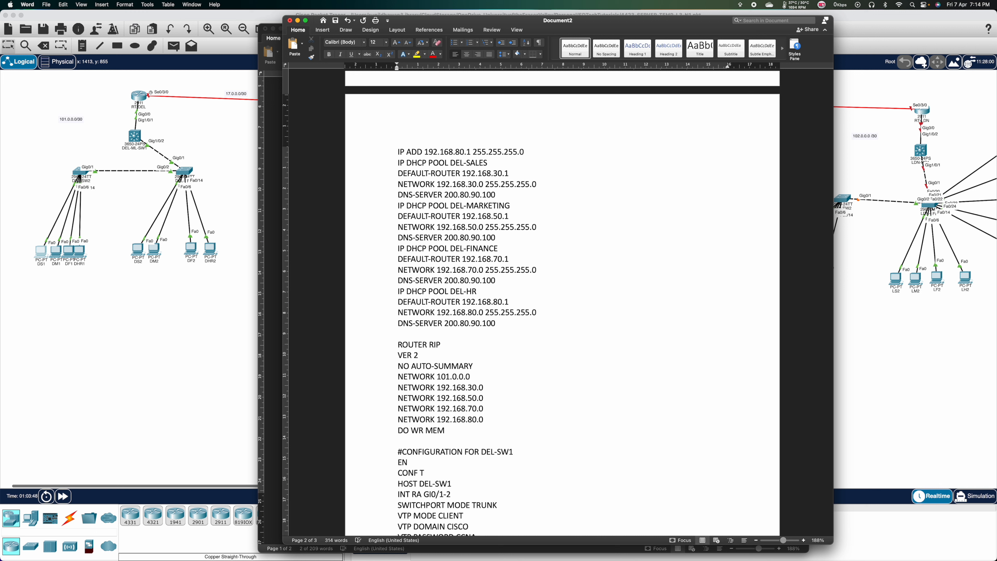
text(IP DHCP EX 192.168.30.1 192.168.30.5)
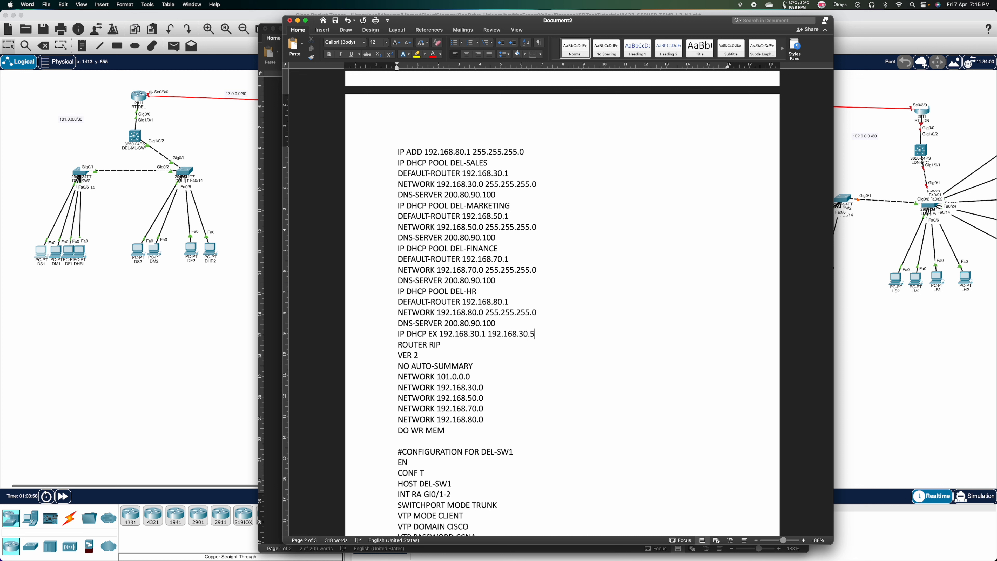
Duplicate the excluded-address line so four identical lines exist.
drag(536, 333, 401, 333)
key(cmd+c)
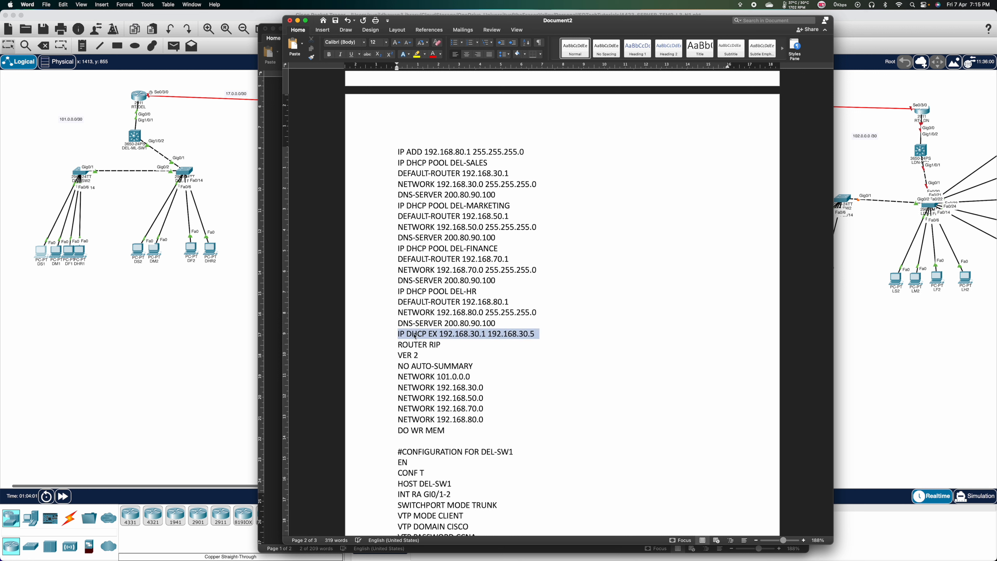
click(544, 334)
key(Return)
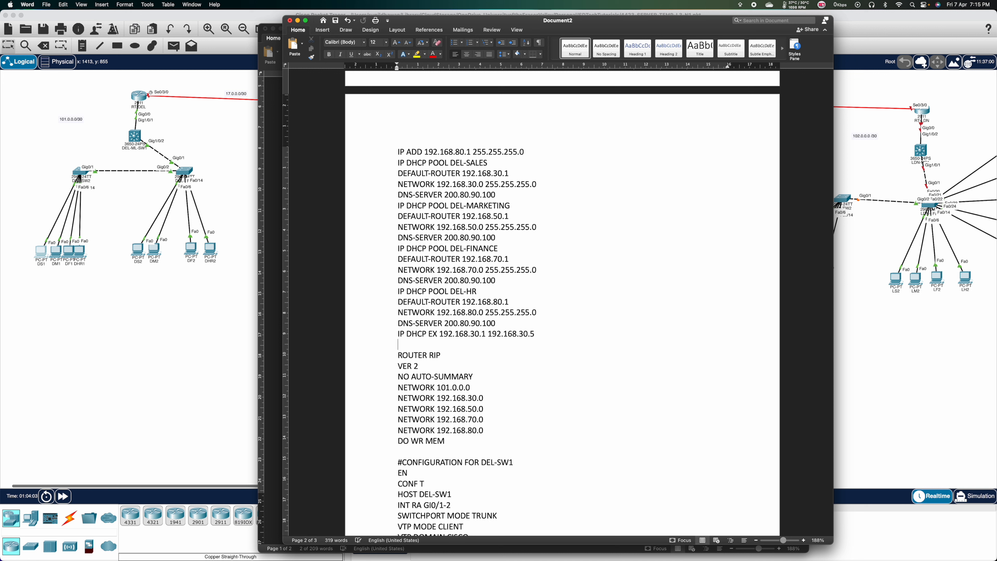
key(cmd+v)
key(super+v)
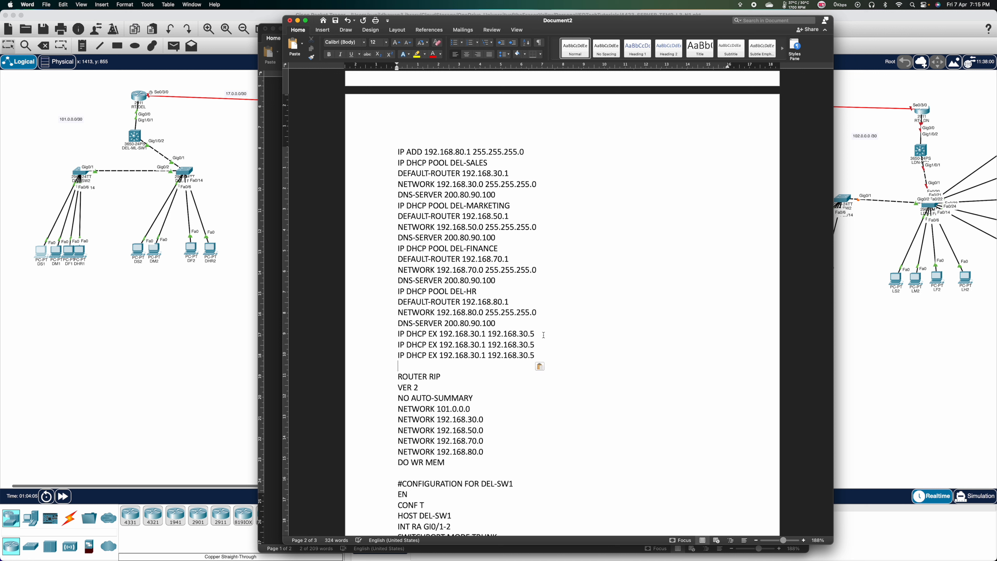
key(super+v)
key(BackSpace)
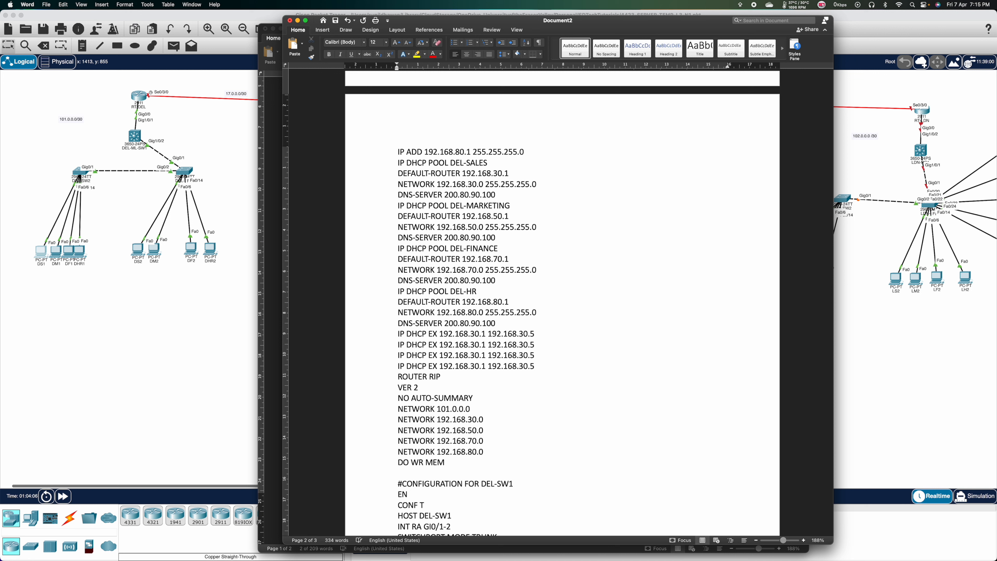
Change the copies' start addresses to 192.168.50.1, 192.168.70.1 and 192.168.80.1.
click(473, 345)
key(BackSpace)
text(4)
key(BackSpace)
text(5)
key(Down)
key(BackSpace)
key(Up)
key(Up)
key(BackSpace)
text(5)
key(BackSpace)
text(7)
key(Down)
text(8)
Change their end addresses to 192.168.50.5, 192.168.70.5 and 192.168.80.5, and select all four lines.
key(Right)
key(Down)
key(BackSpace)
text(5)
key(Down)
key(BackSpace)
text(7)
key(Down)
key(BackSpace)
text(8)
drag(555, 367, 401, 338)
key(super+c)
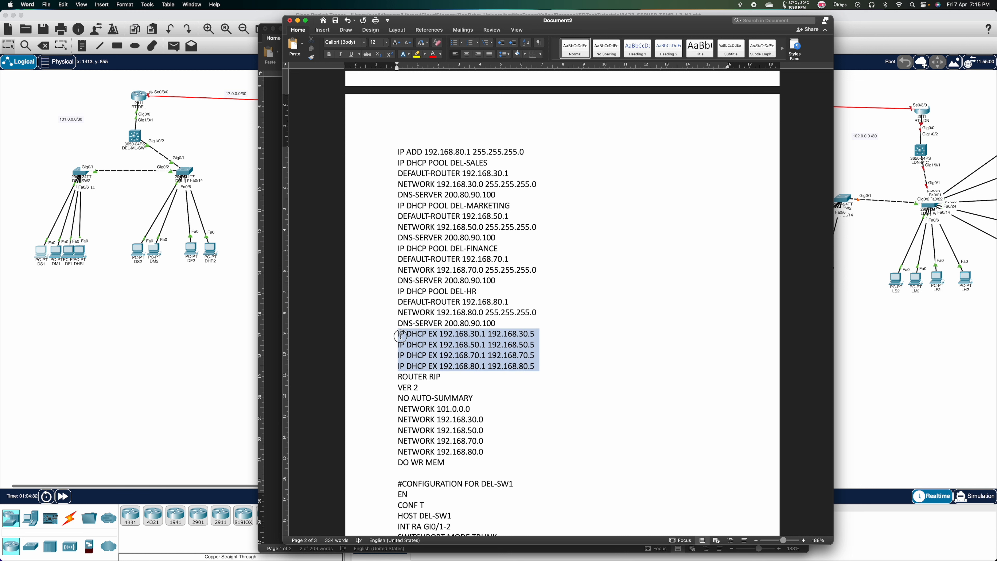
click(142, 138)
On DEL-ML-SW1, exit router config, paste the four excluded-address commands and save with DO WR MEM.
click(143, 138)
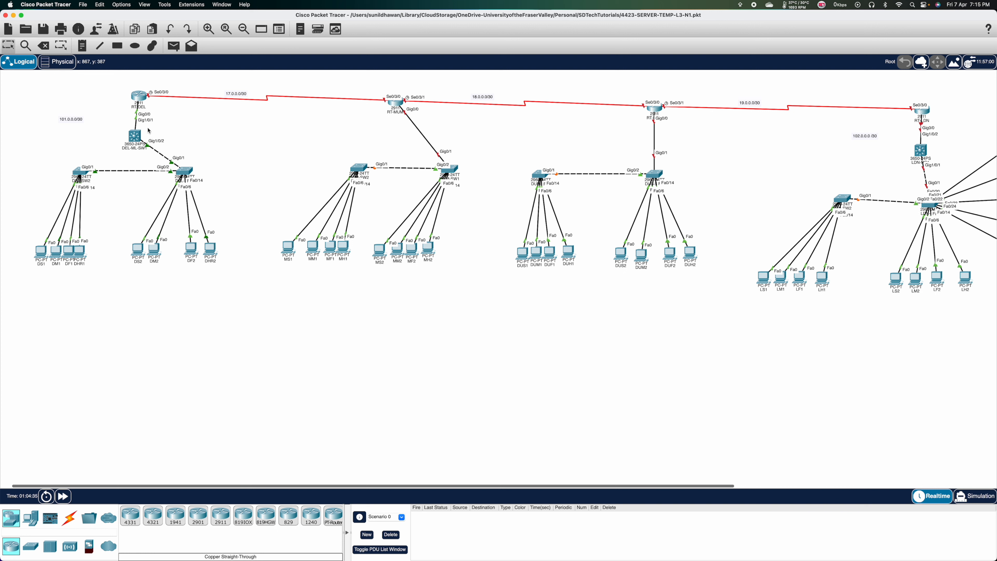
click(142, 138)
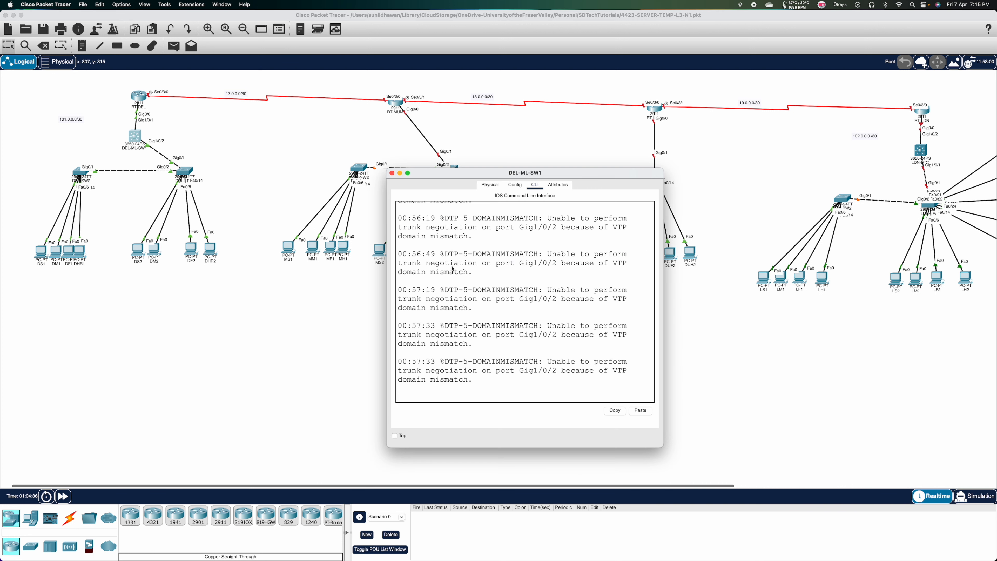
key(Return)
key(Return)
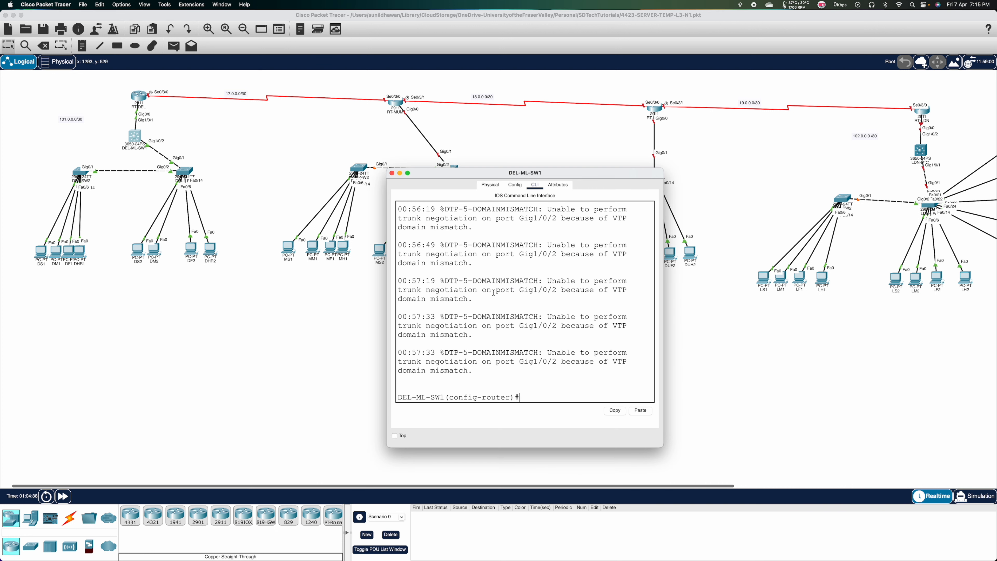
text(EXIT)
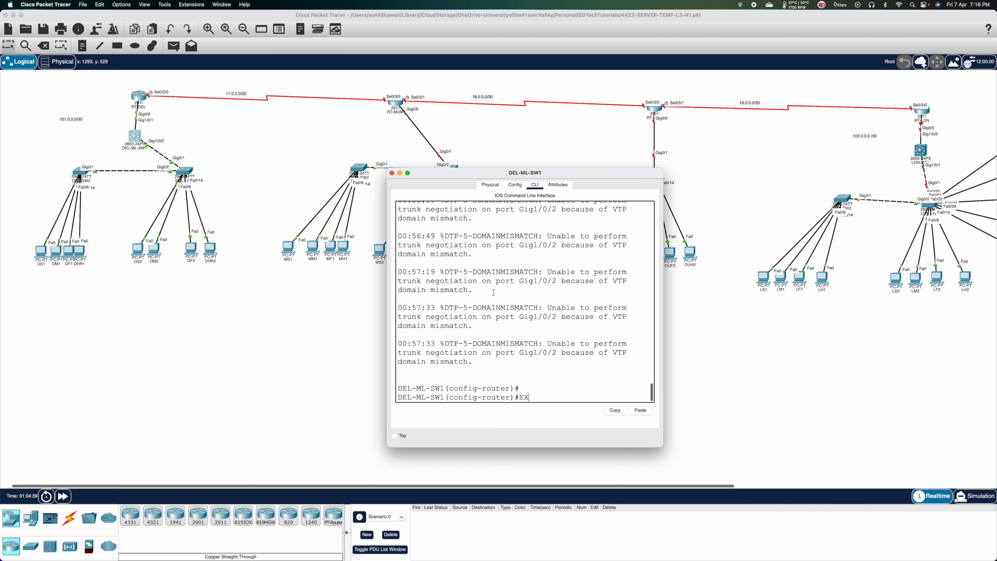
key(Return)
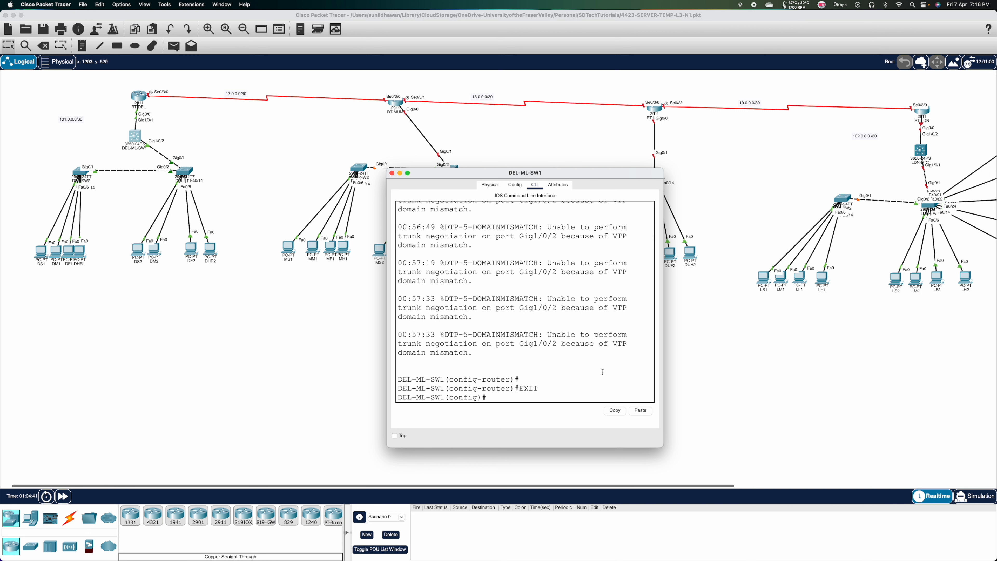
click(640, 411)
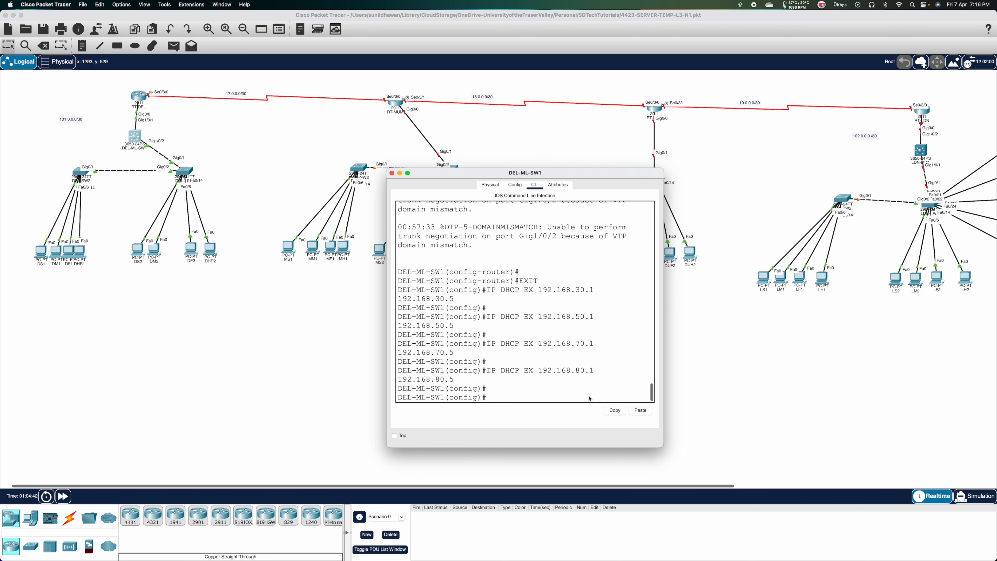
text(DO WR MEM)
key(Return)
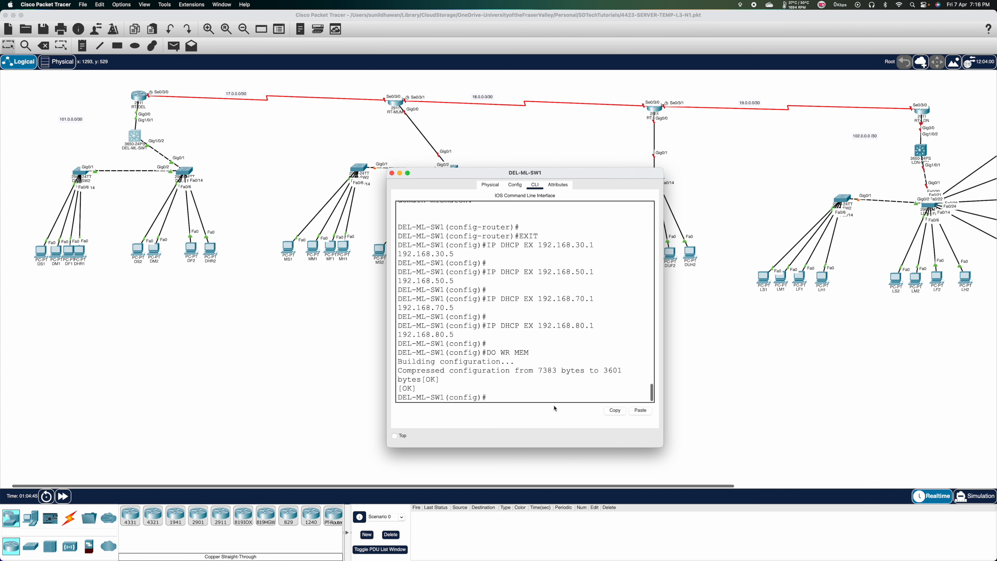
key(super+w)
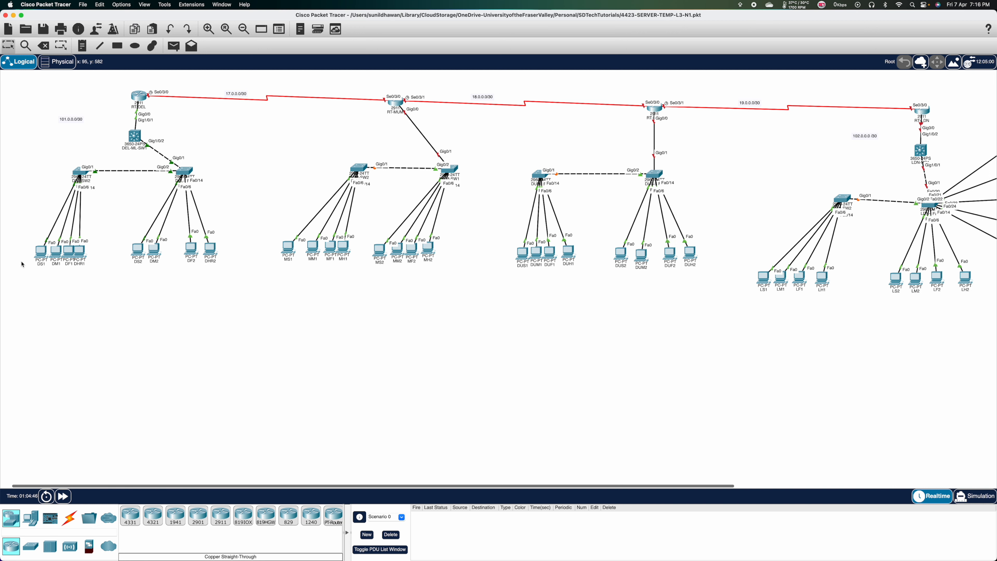
Renew DS1's address by toggling its IP configuration from Static back to DHCP.
click(41, 252)
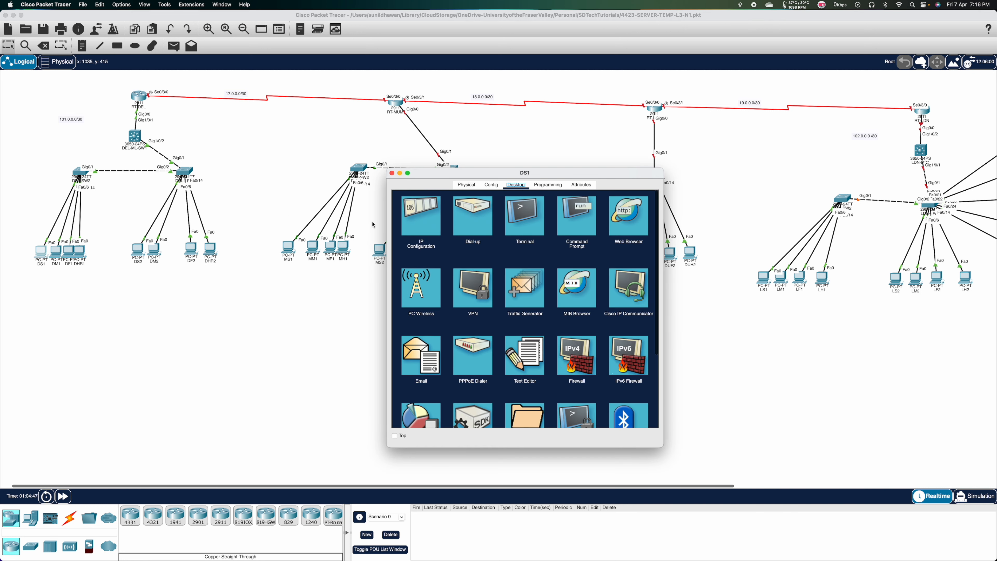
click(414, 231)
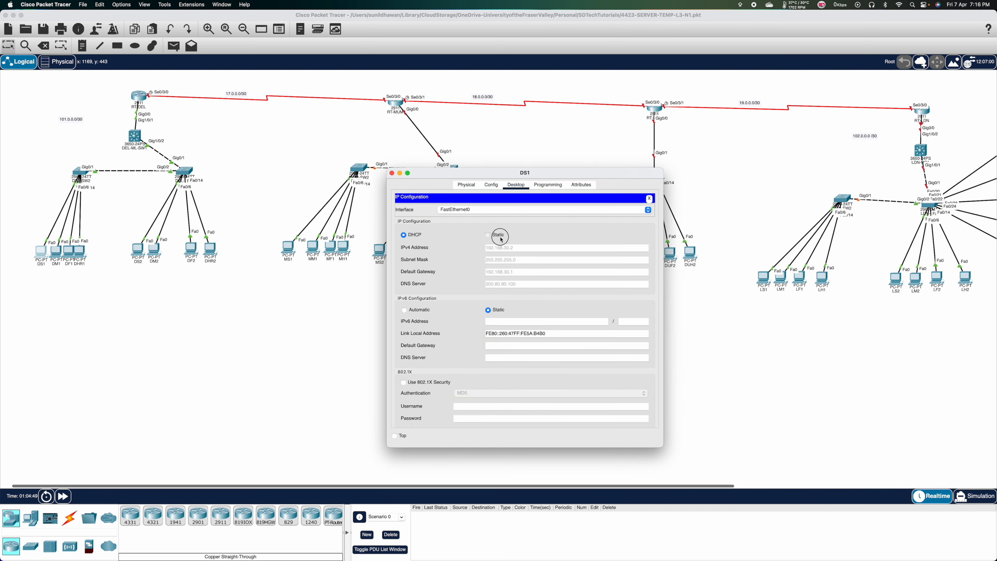
click(487, 235)
click(410, 235)
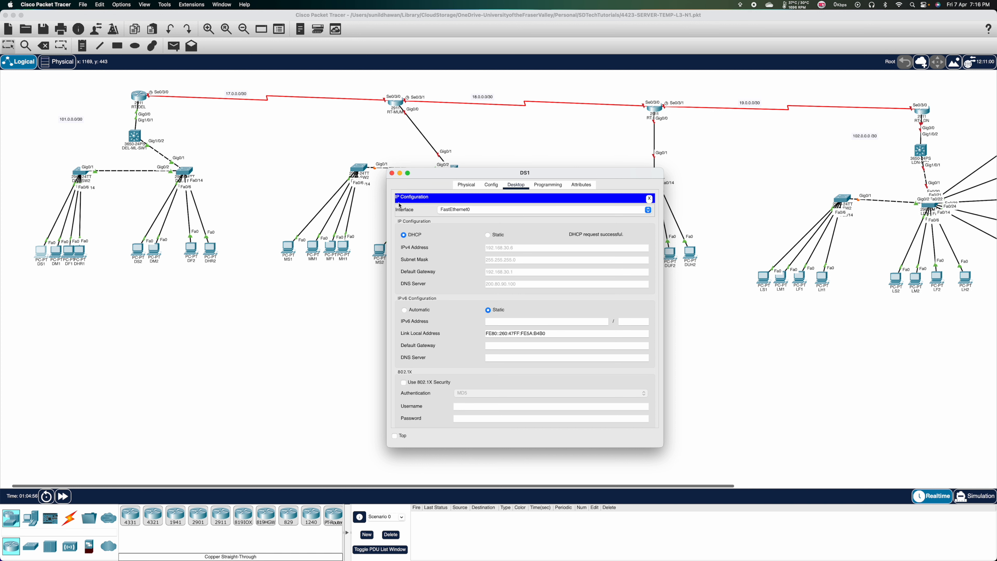
click(392, 173)
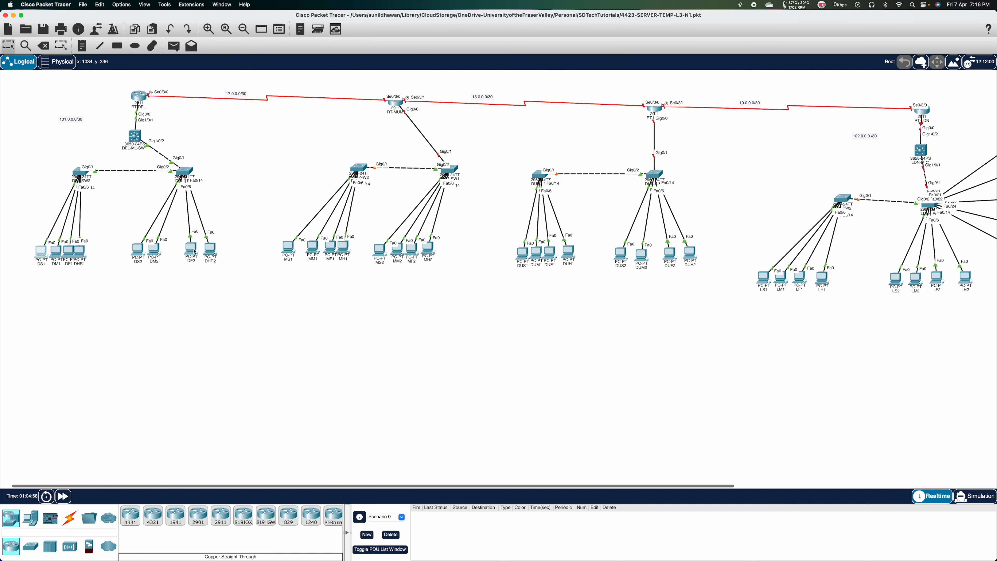
Have DM1 obtain a new DHCP address in its IP configuration.
click(59, 256)
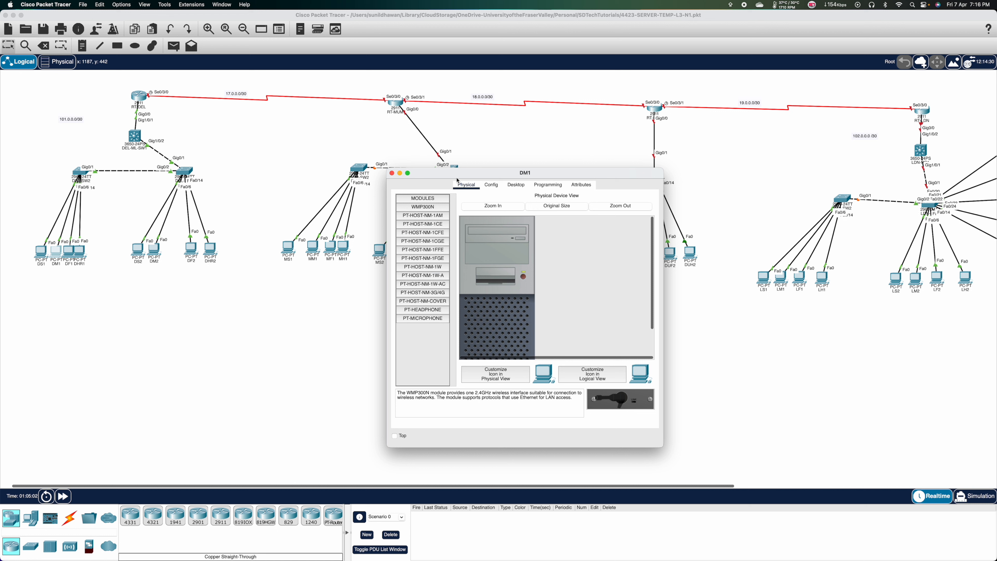
click(491, 185)
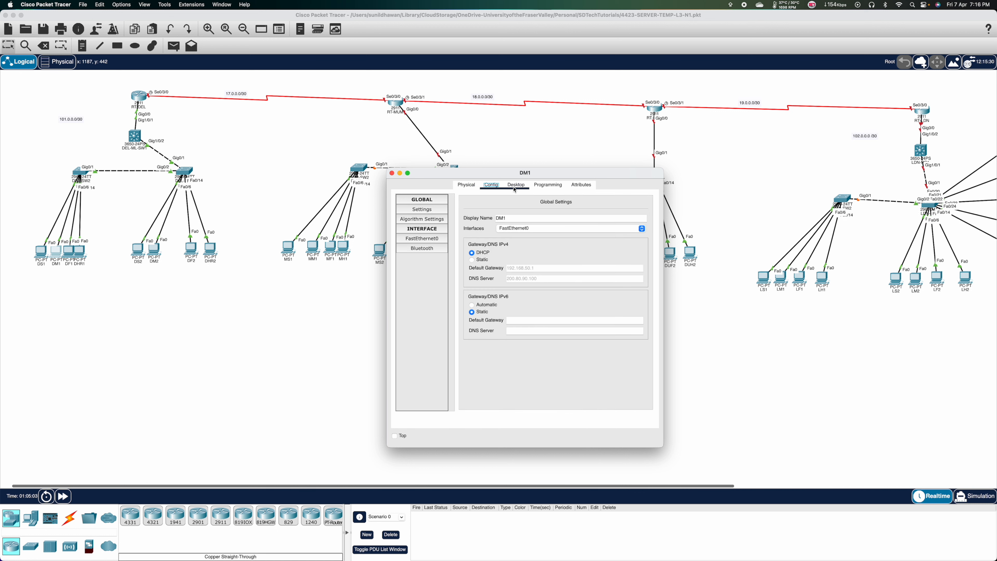
click(515, 188)
click(417, 219)
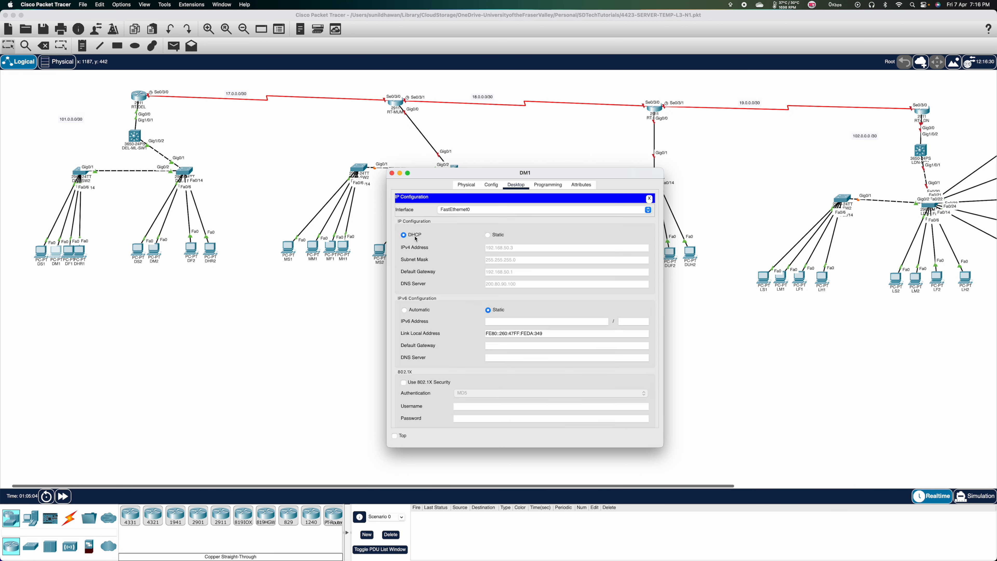
click(414, 235)
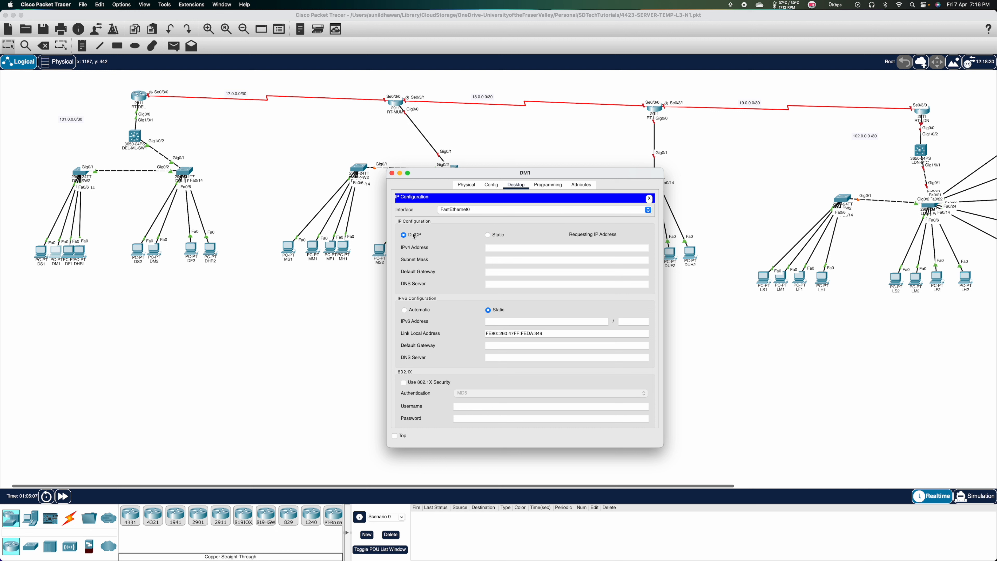
click(392, 173)
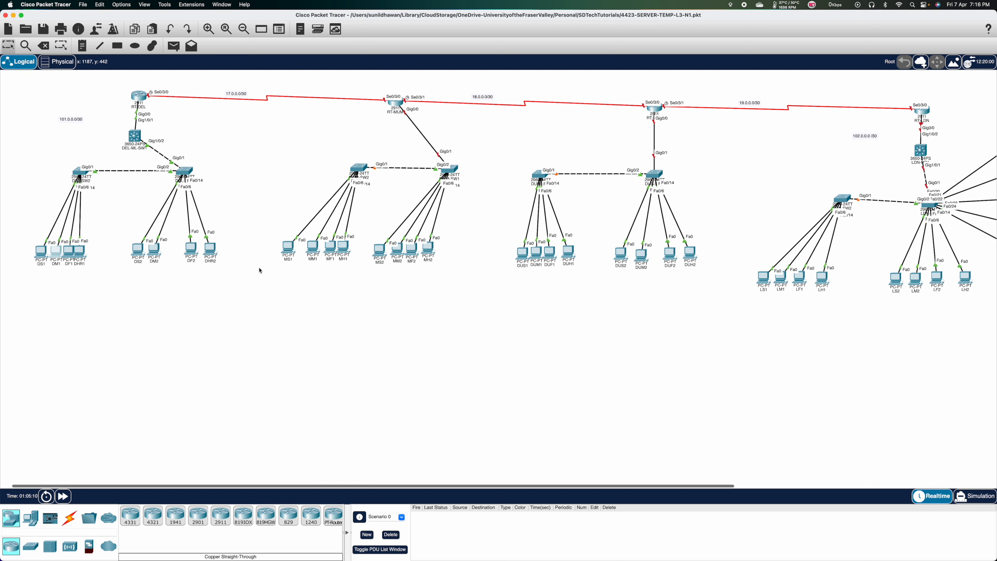
Set DF1 to DHCP so it obtains an address lease.
click(69, 251)
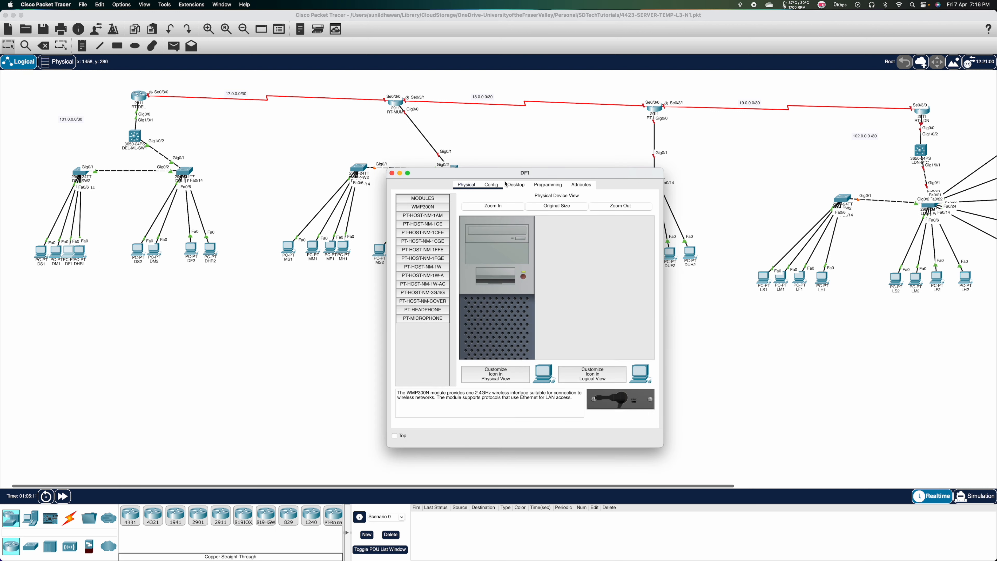
click(516, 185)
click(420, 222)
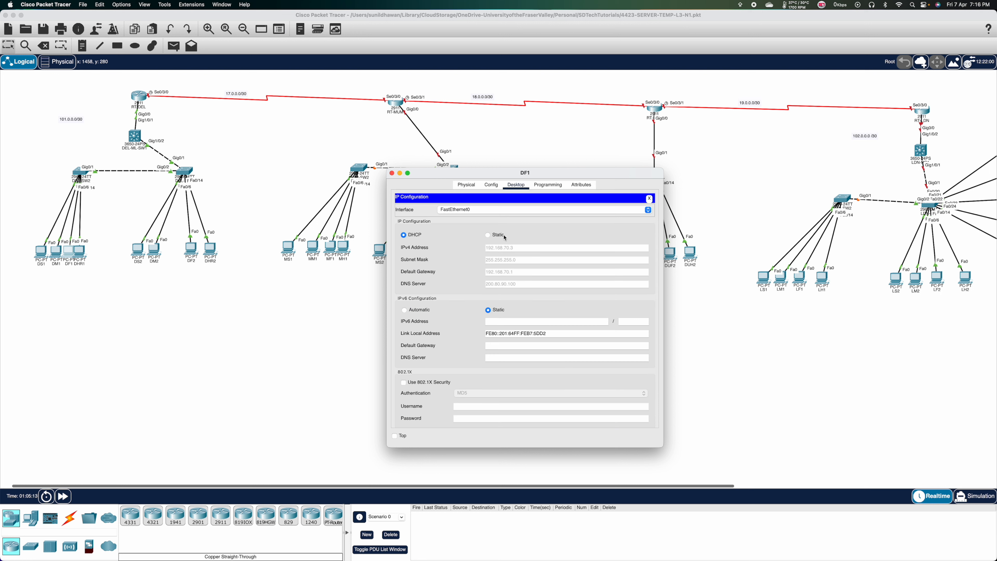
click(404, 235)
click(392, 173)
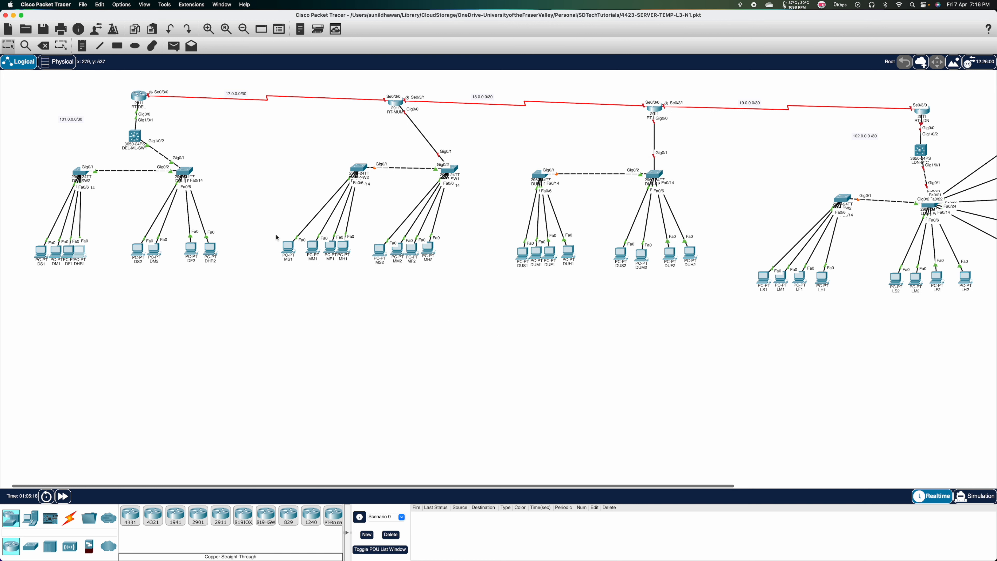
Renew DHR1's DHCP lease, receiving 192.168.80.6.
click(515, 185)
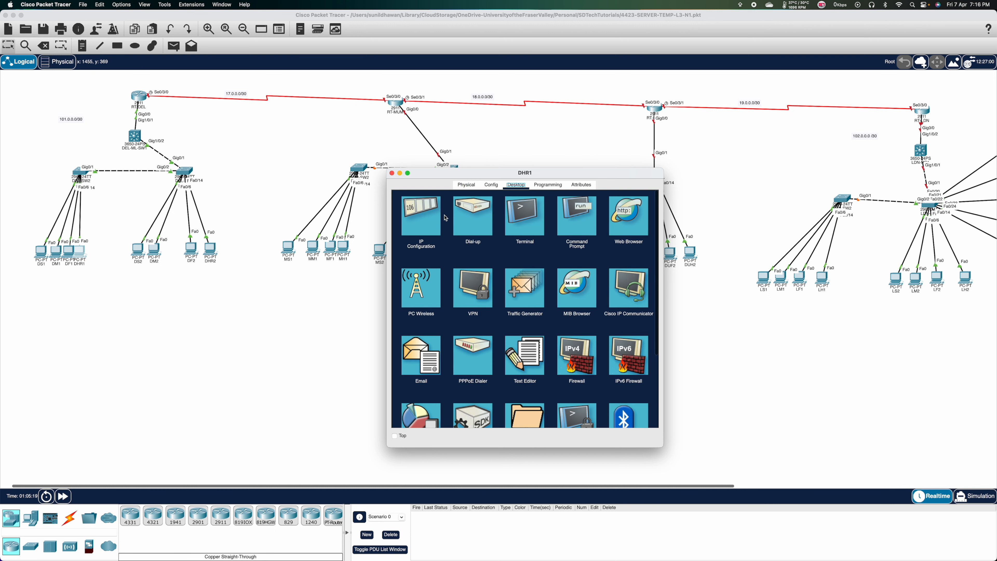
click(425, 208)
click(500, 236)
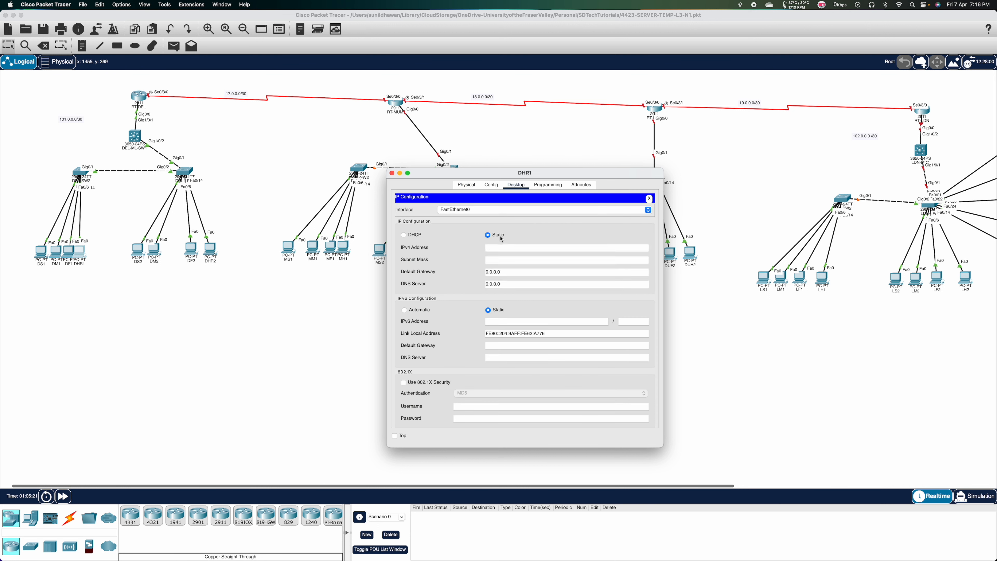
click(421, 237)
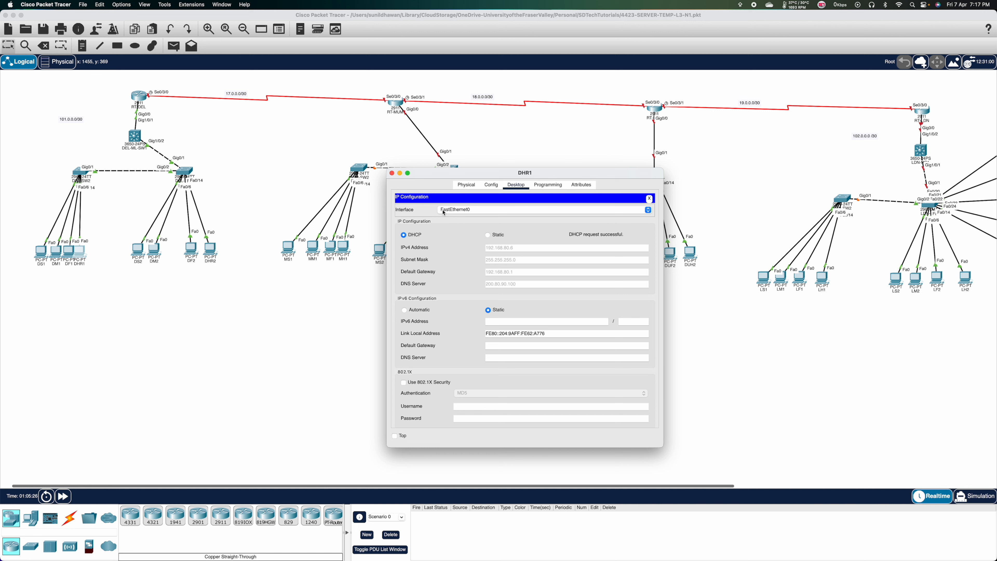
click(392, 173)
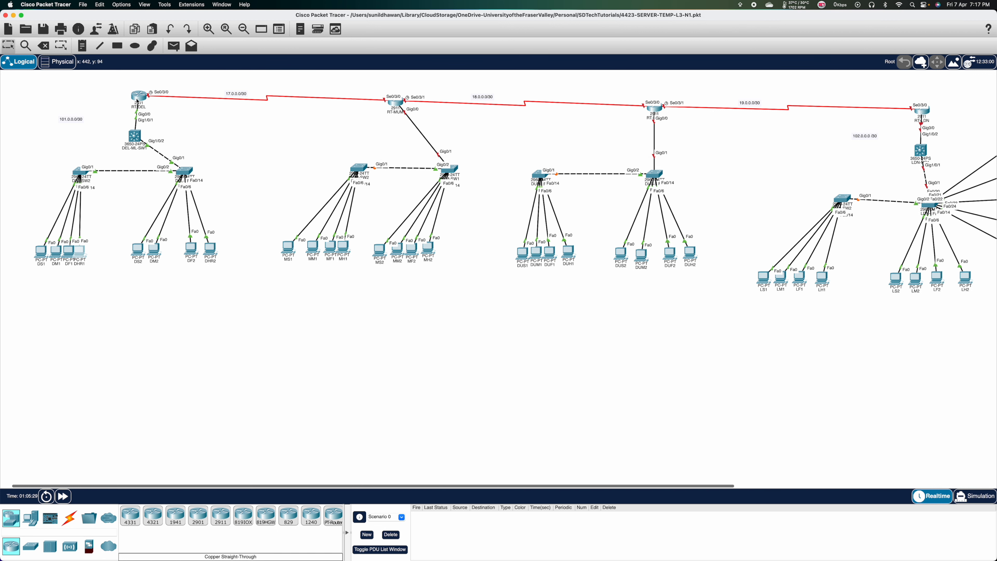
From DS1's command prompt, ping the Delhi router at 101.0.0.2.
mouse_move(139, 102)
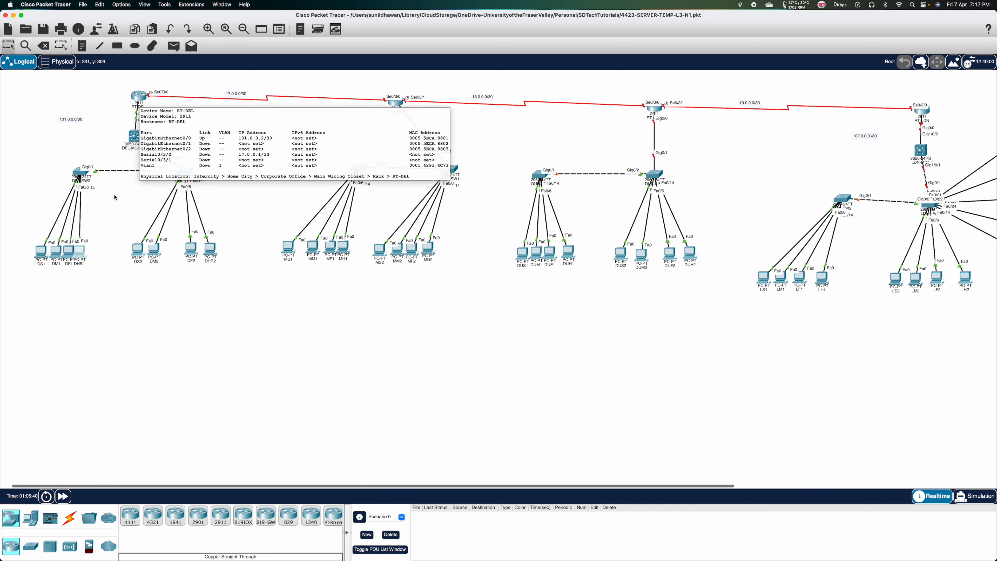
click(41, 251)
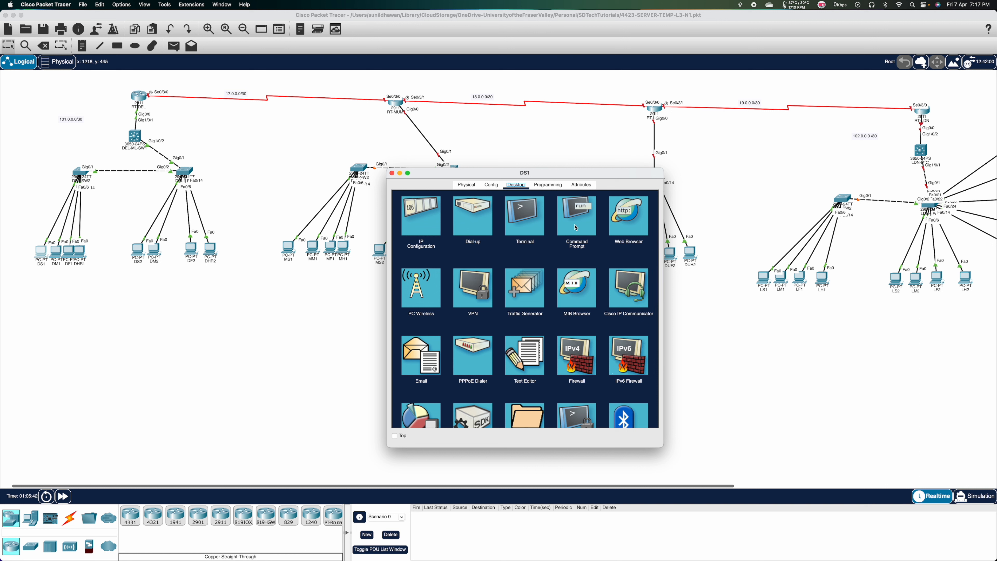
click(576, 228)
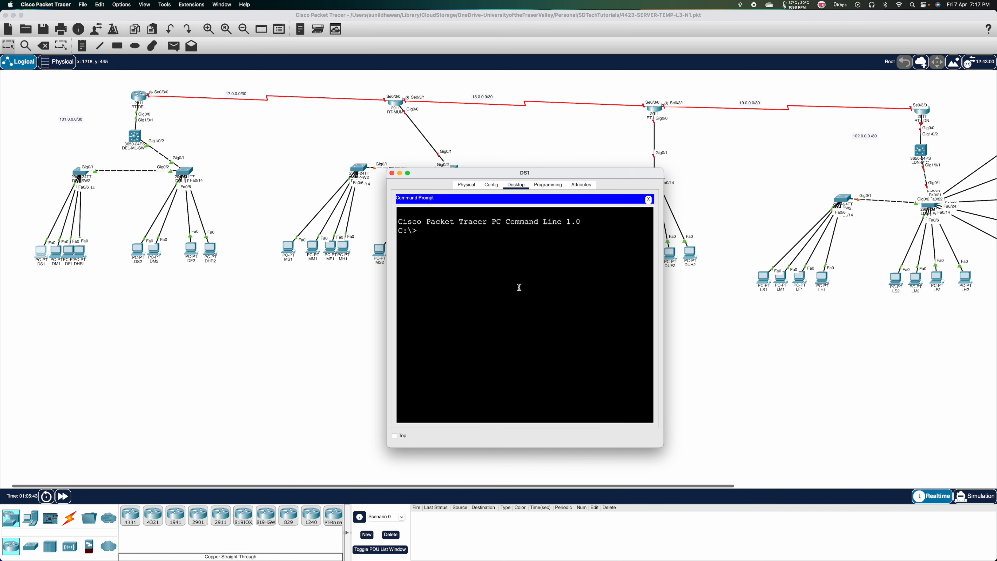
text(PING 101.0.0.2)
key(Return)
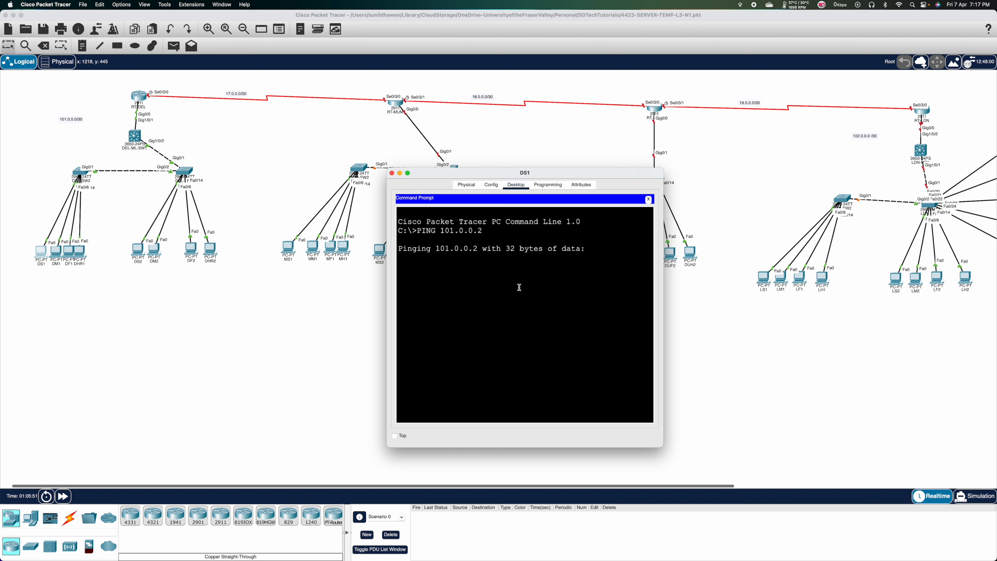